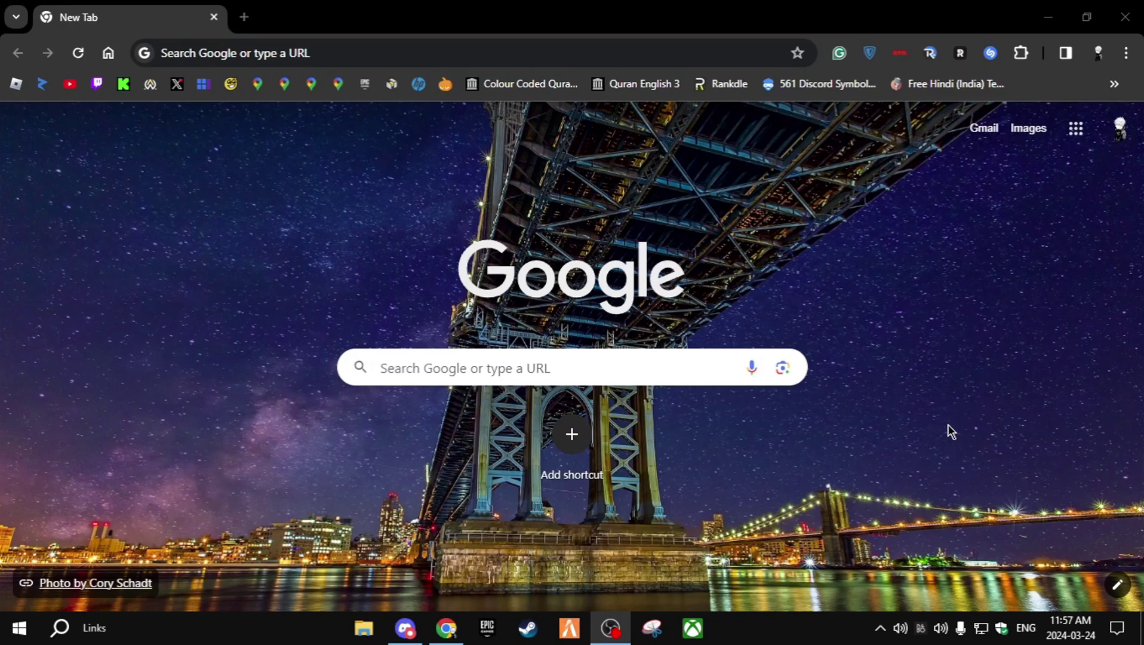
- Search Google for 'razor cortex' and open the official Razer Cortex page on razer.com
left_click(481, 52)
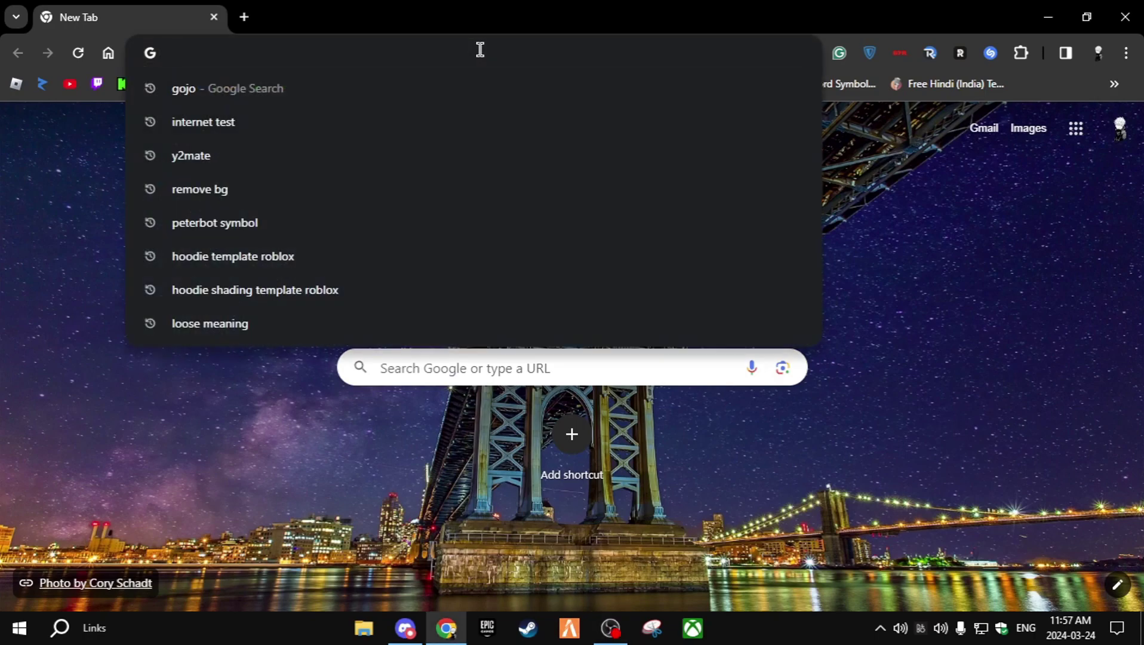
type("raz")
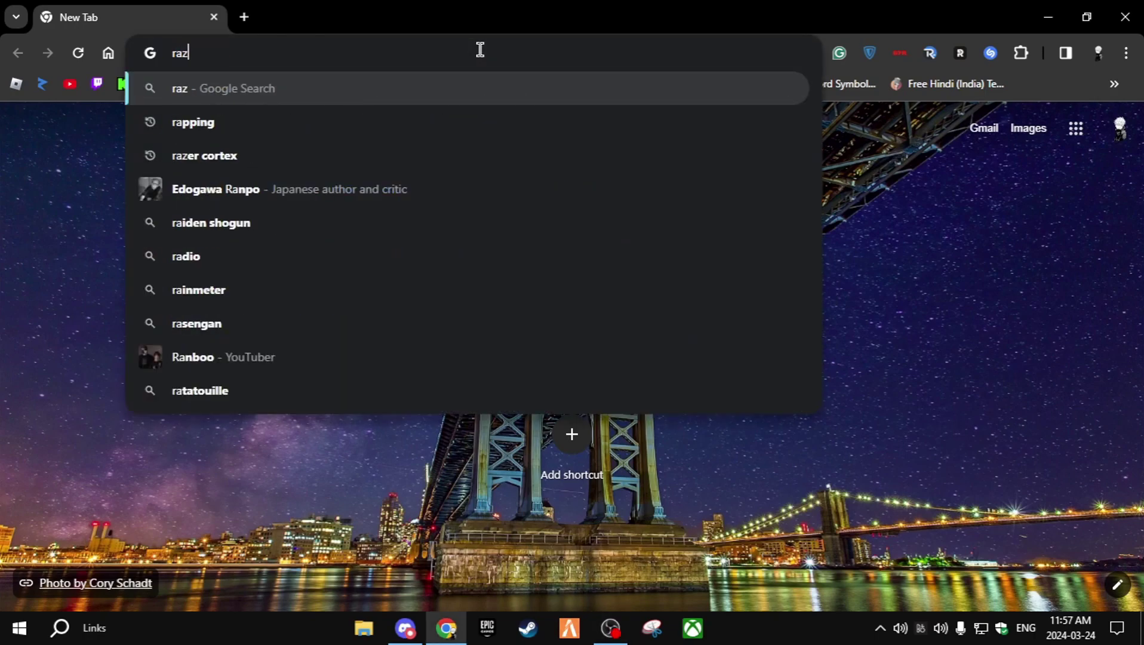
type("or cortex")
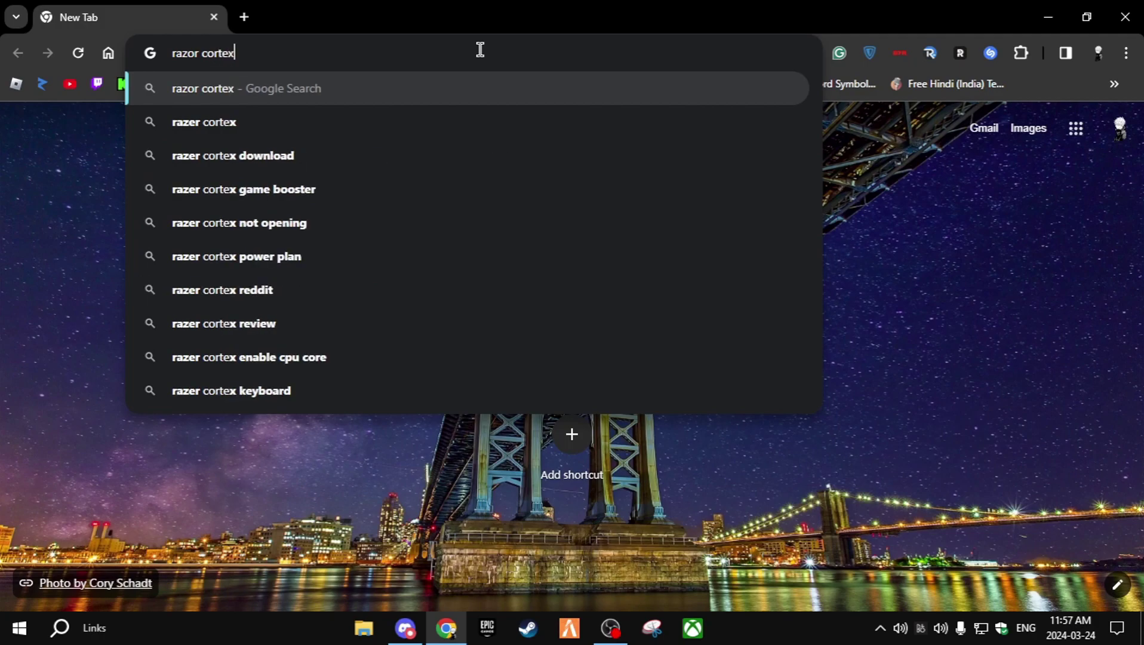
key("Return")
scroll(503, 253, "down", 3)
scroll(448, 329, "up", 1)
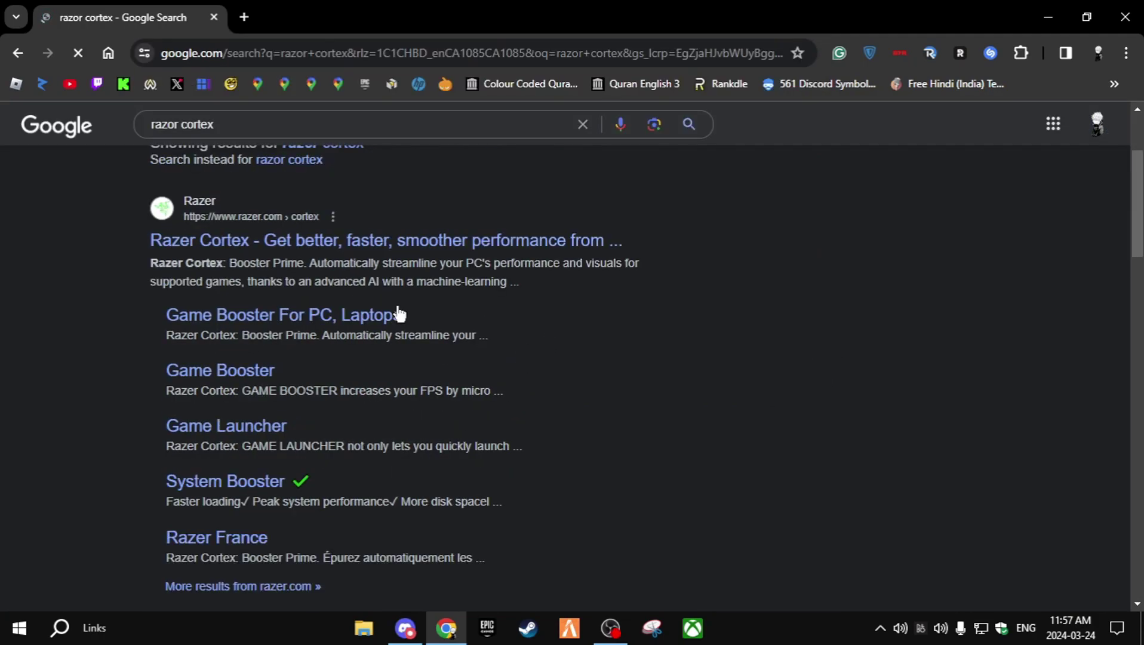
left_click(308, 245)
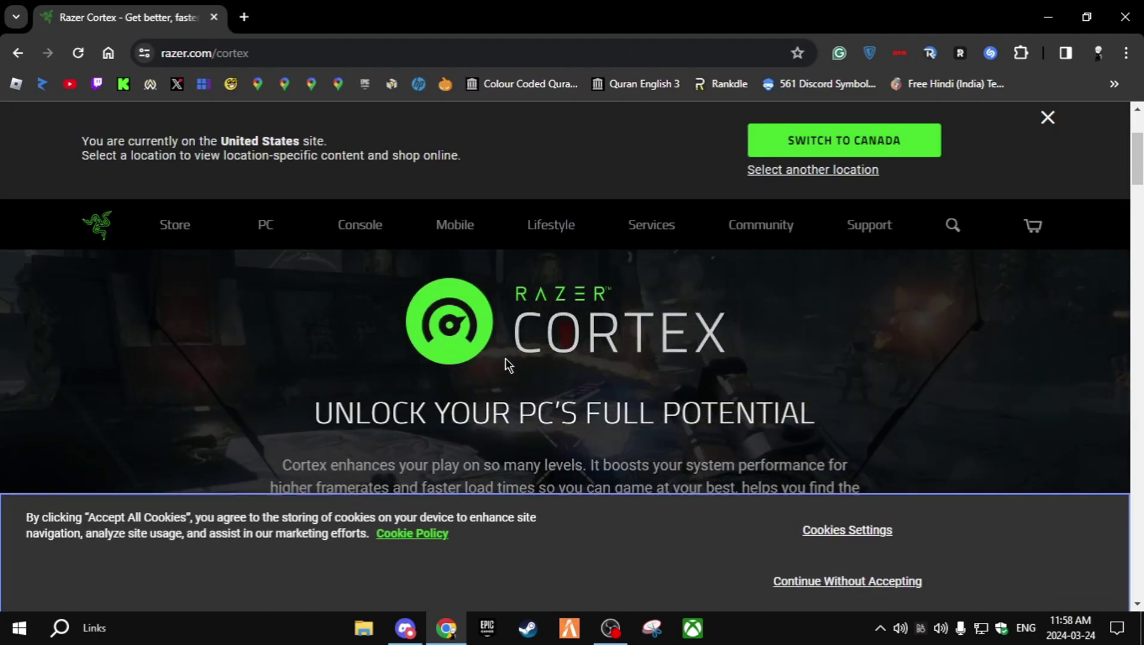
scroll(500, 367, "down", 4)
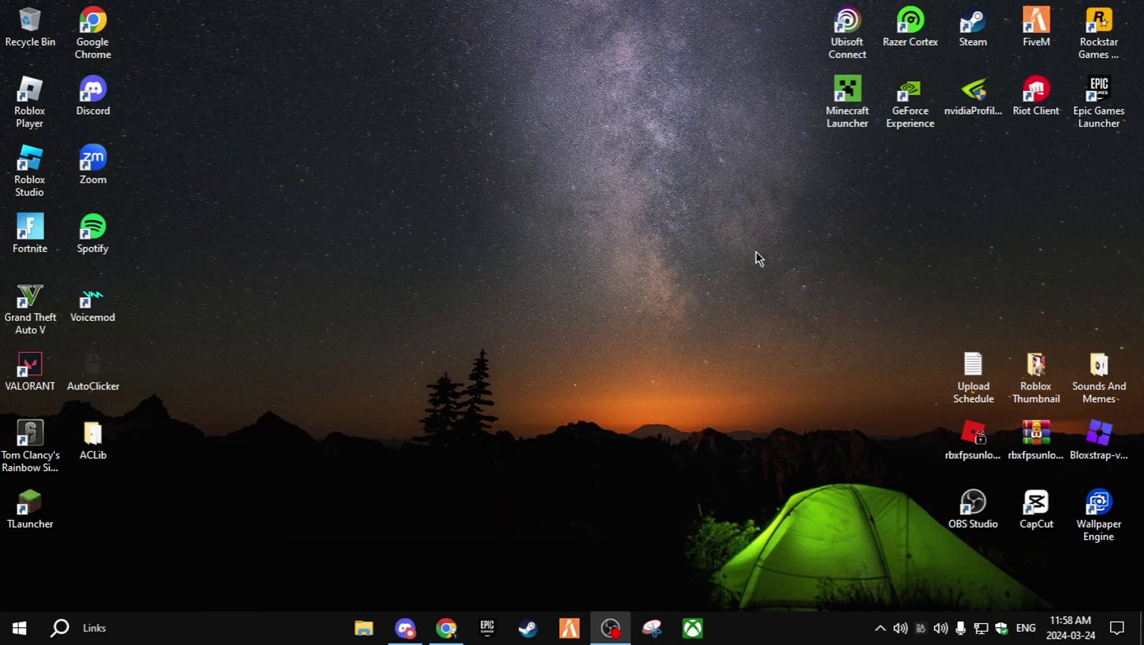
- Move the Razer Cortex shortcut to the desktop centre and launch Razer Cortex from it
left_click_drag(911, 27, 591, 313)
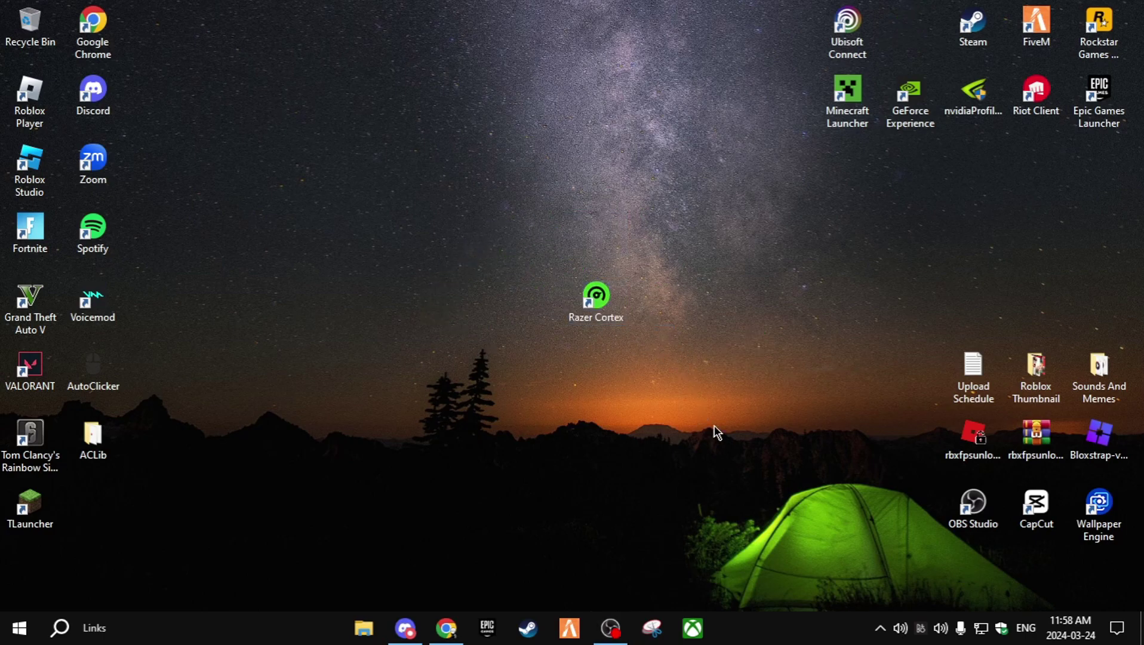
double_click(609, 300)
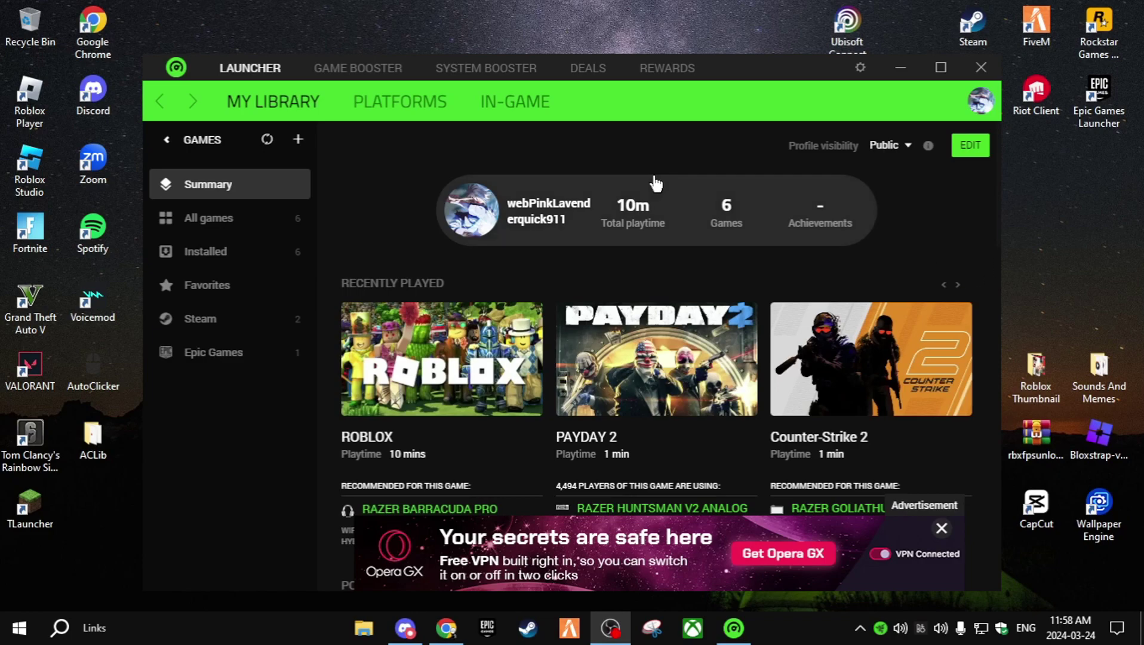
- Run a Game Booster boost that optimizes 22 items and frees 1.78 GB of memory
left_click_drag(726, 70, 706, 47)
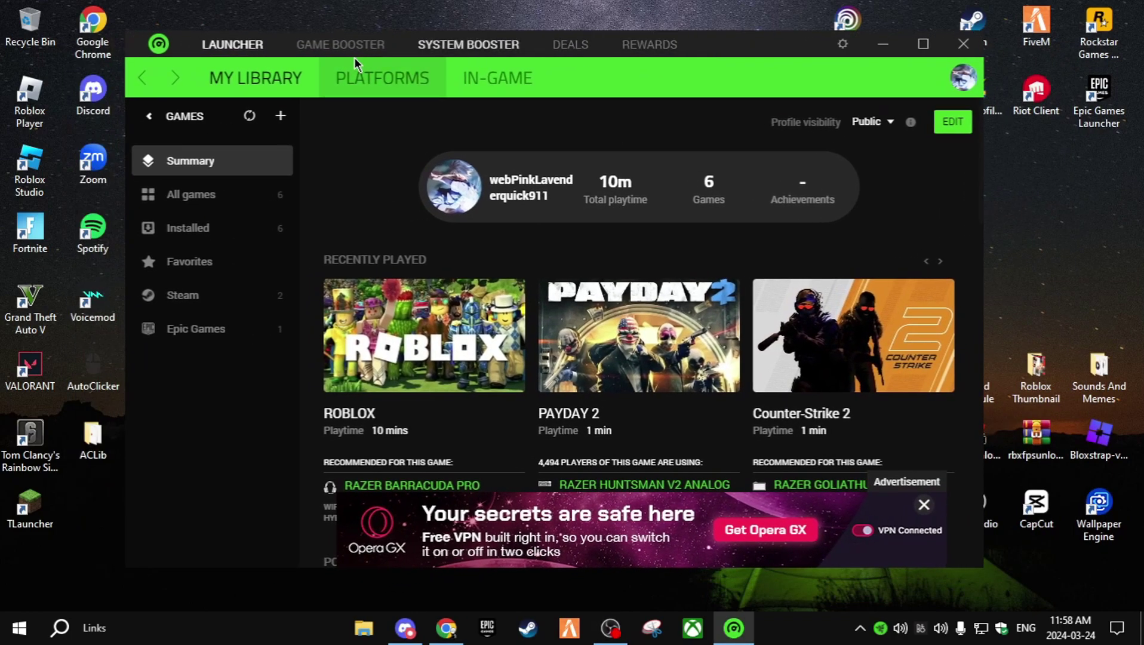
left_click(342, 48)
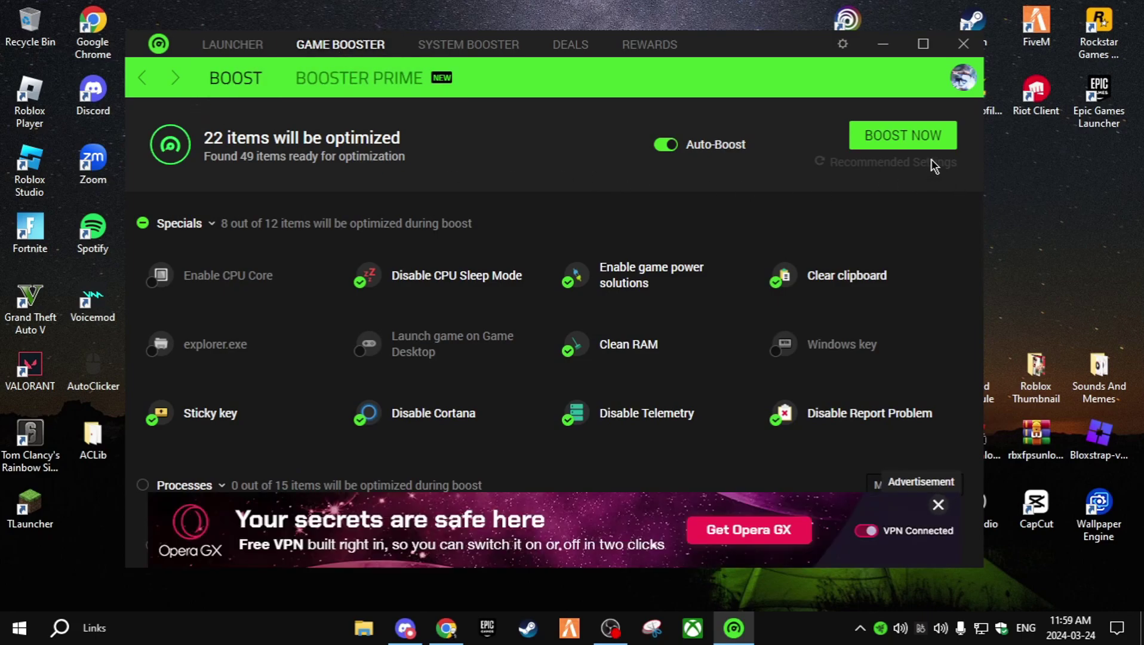
left_click(903, 144)
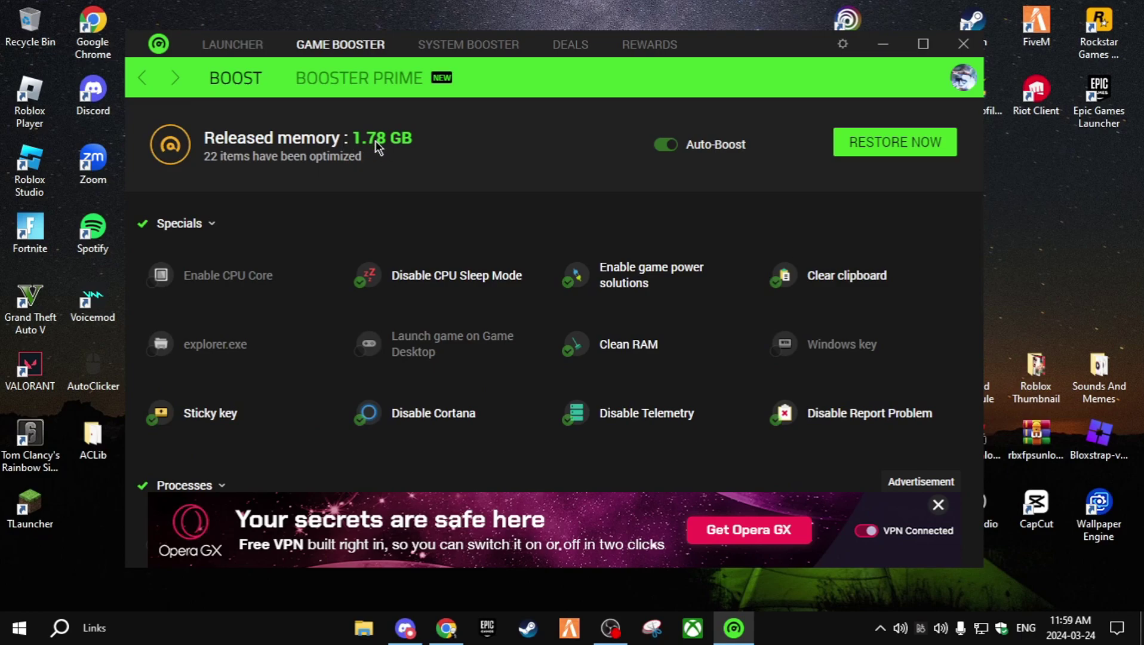
- In Booster Prime, open the Roblox settings and set its display mode to Full screen
left_click(359, 72)
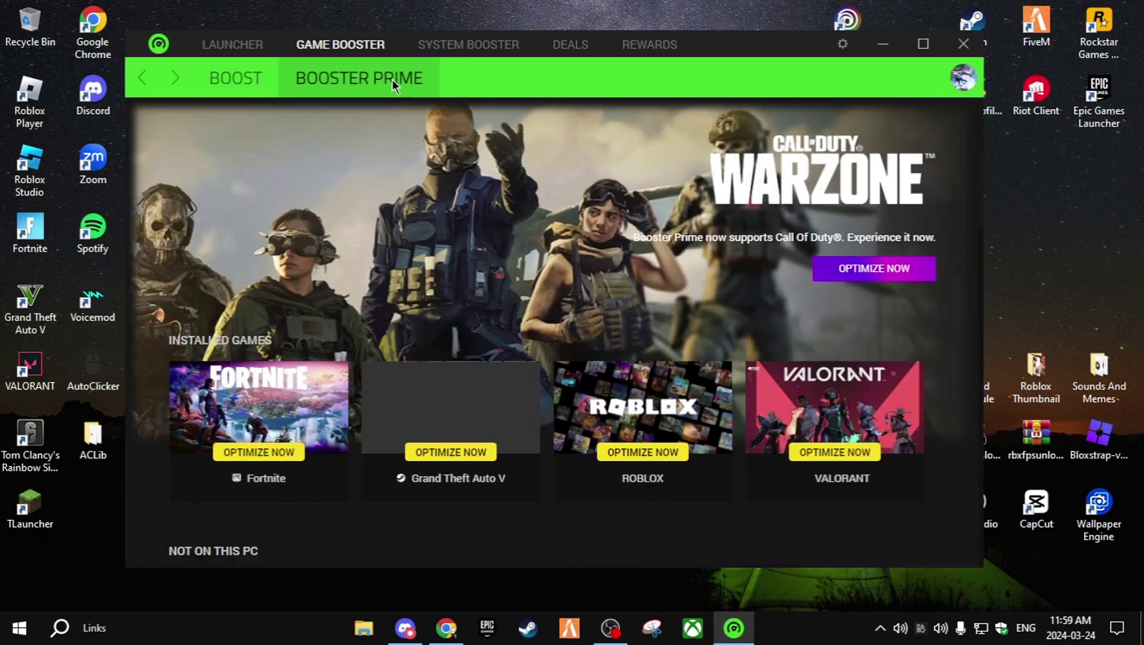
scroll(716, 478, "down", 1)
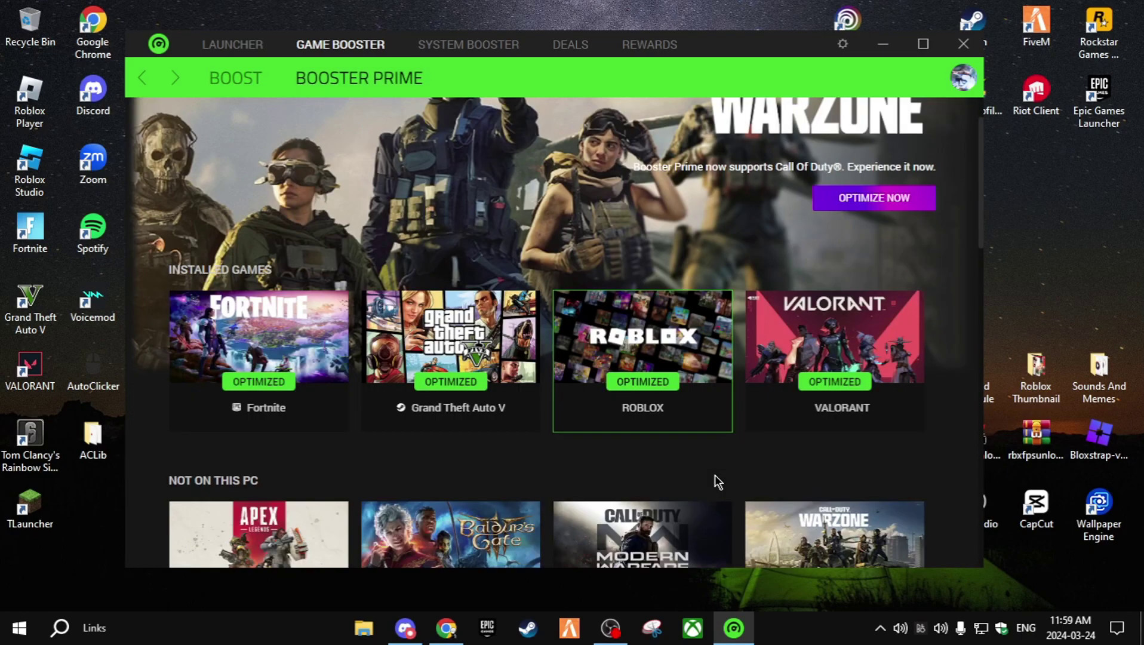
scroll(720, 472, "down", 3)
scroll(599, 330, "up", 4)
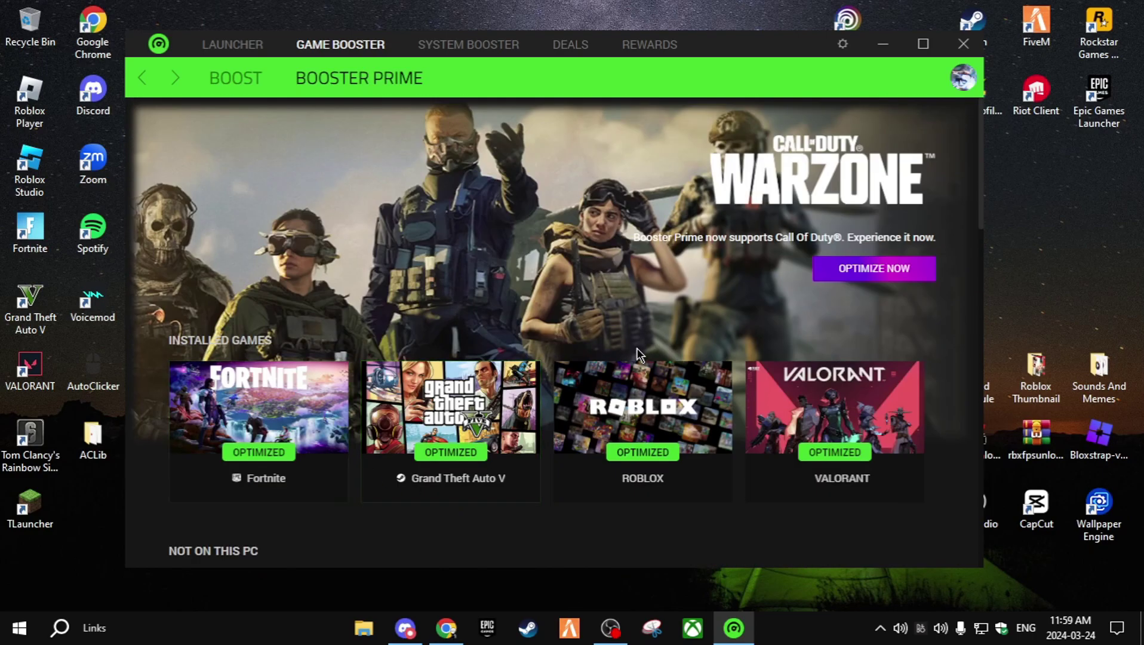
left_click(628, 436)
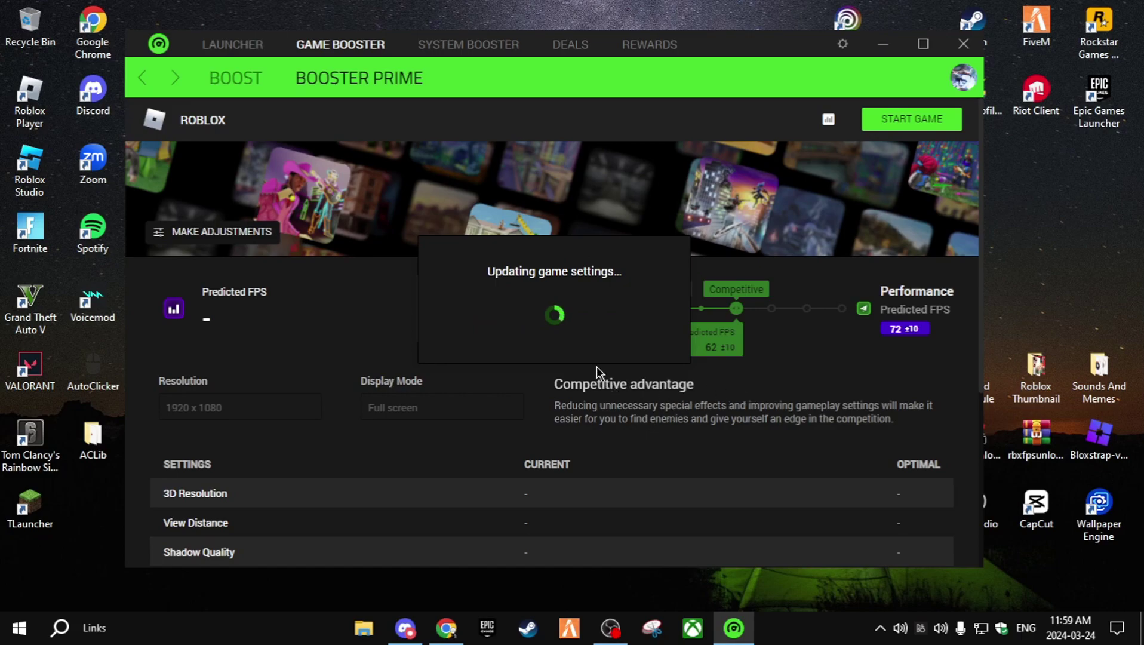
scroll(614, 430, "down", 1)
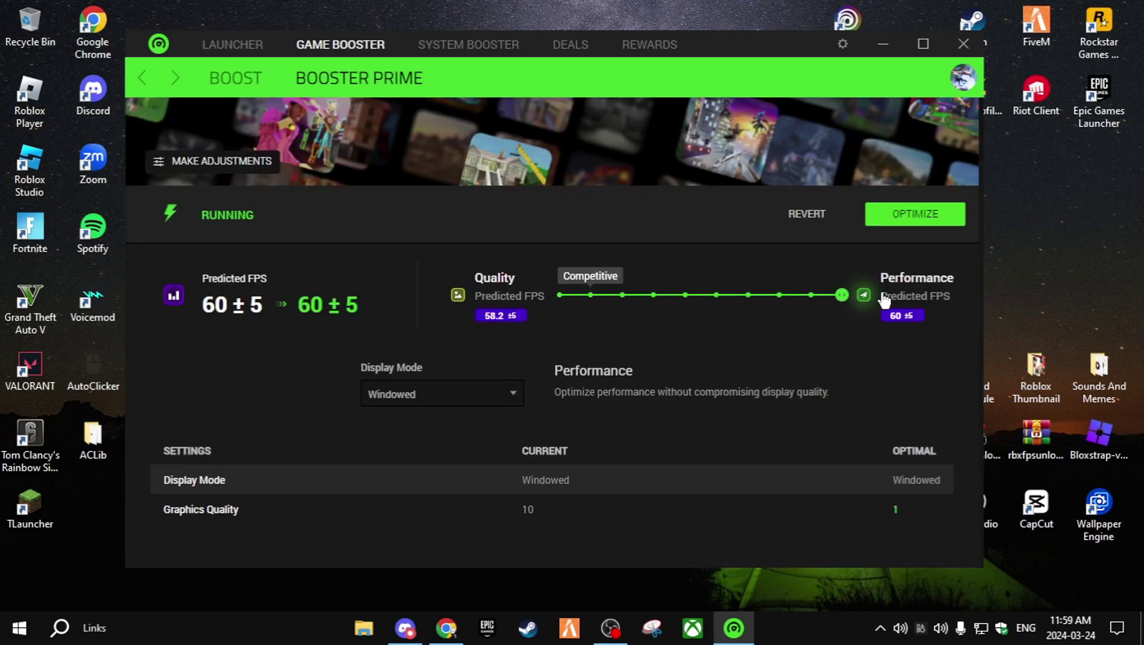
left_click(493, 402)
left_click(452, 439)
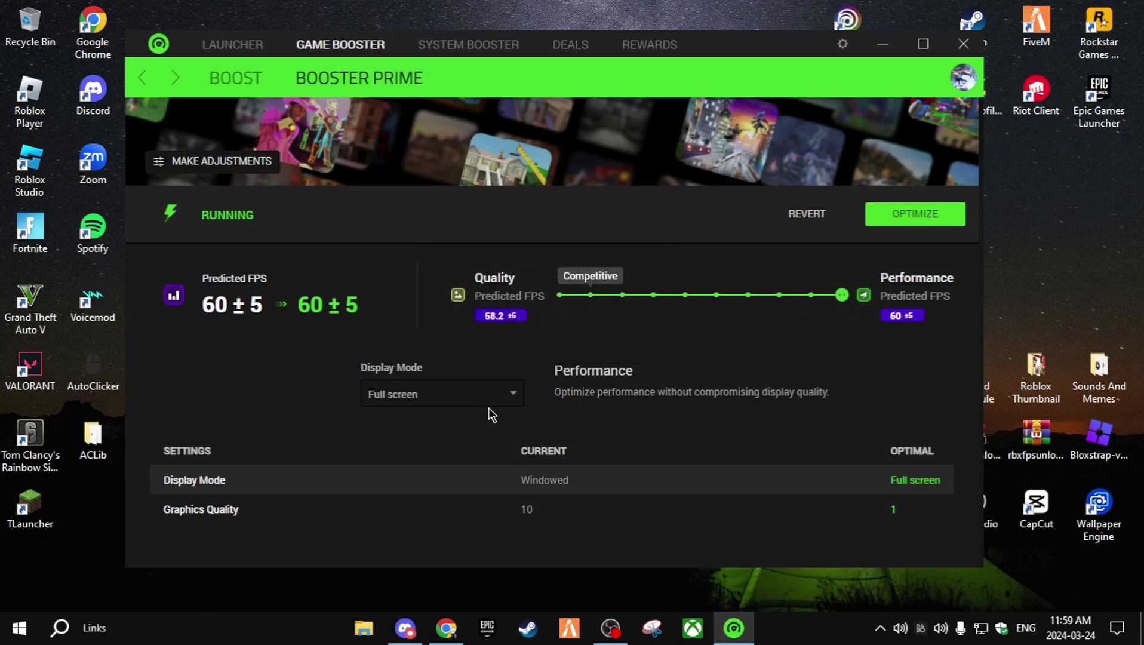
- Apply the optimized Roblox settings, then go to the System Booster's System Clean page
left_click(927, 219)
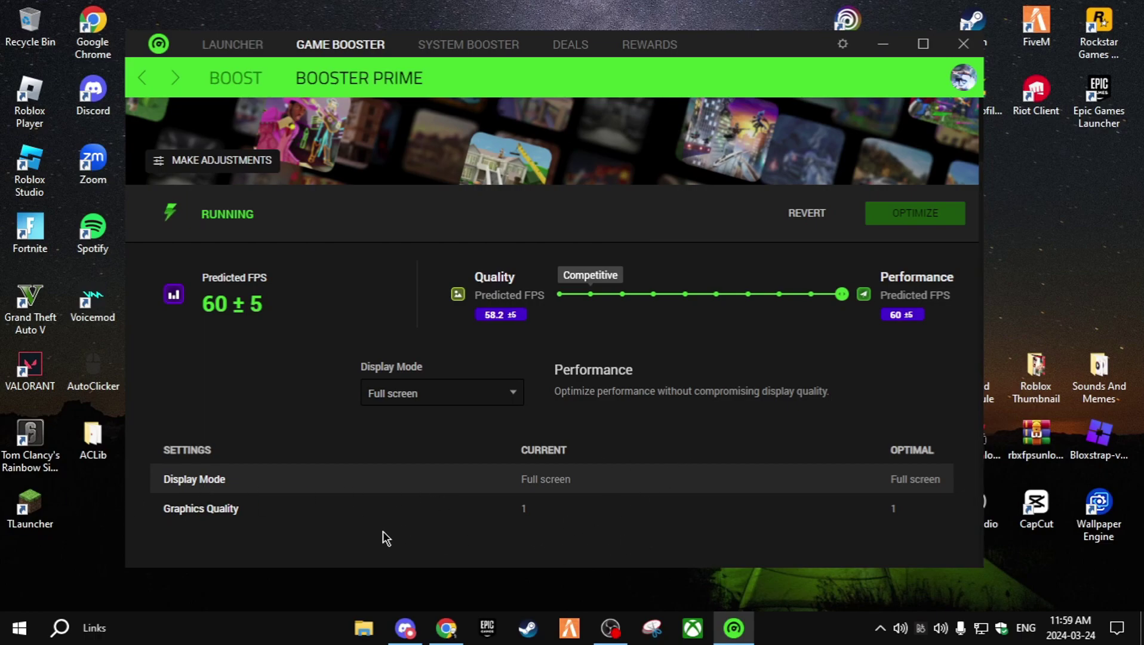
scroll(728, 507, "up", 2)
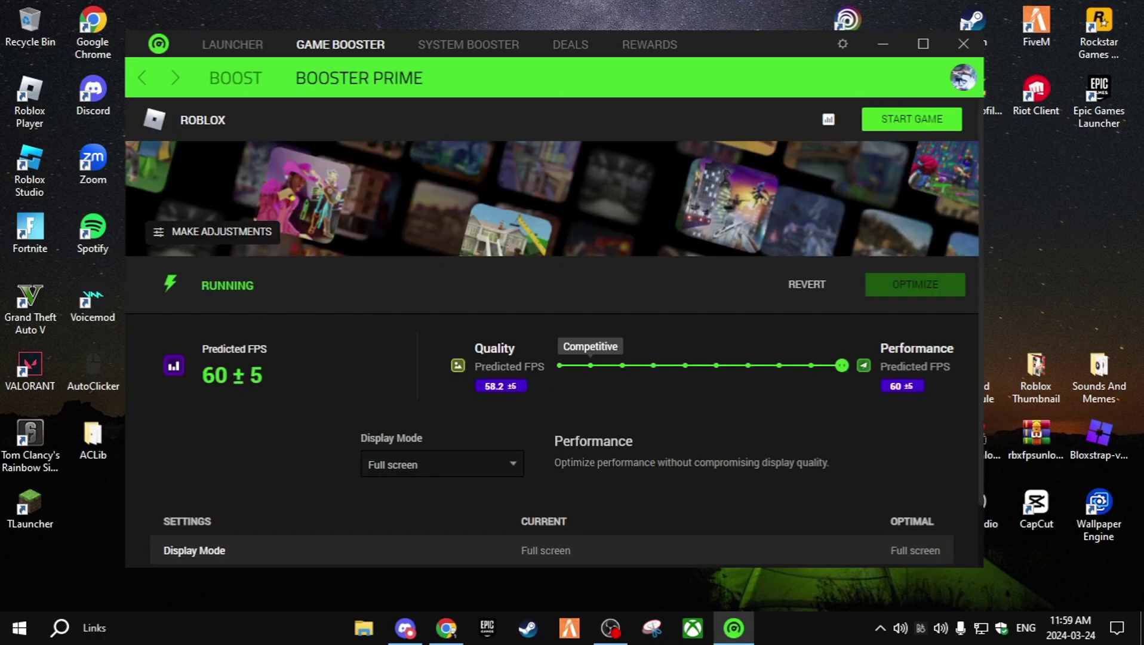
left_click(468, 44)
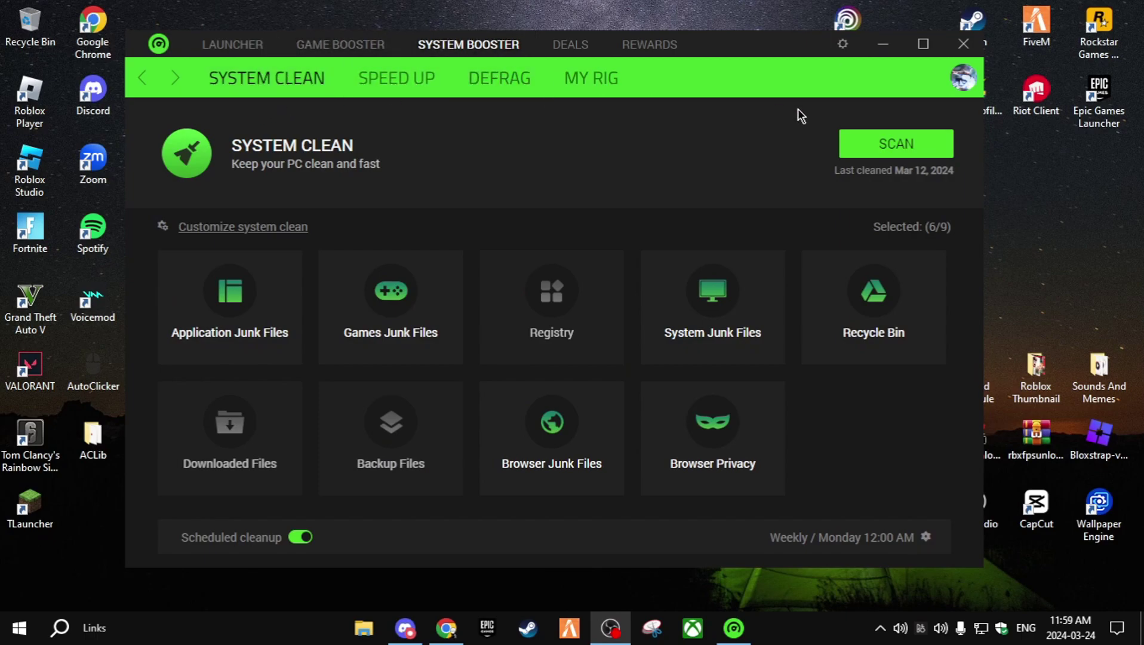
- Scan the PC for junk files and clean the 985.77 MB found
left_click(875, 142)
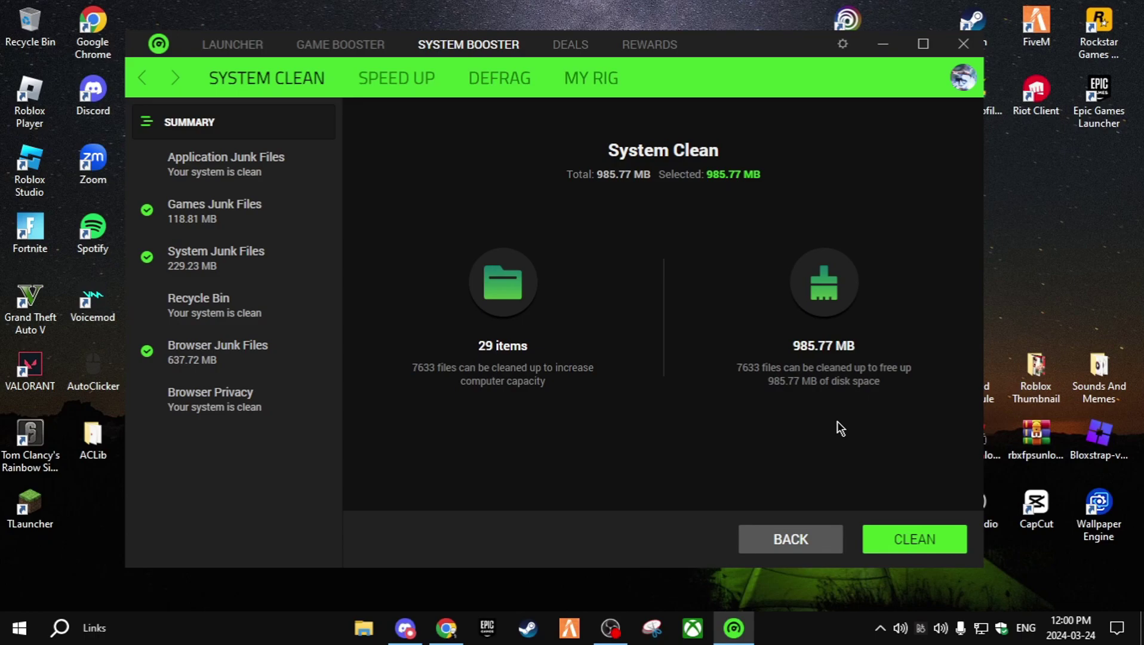
left_click(891, 539)
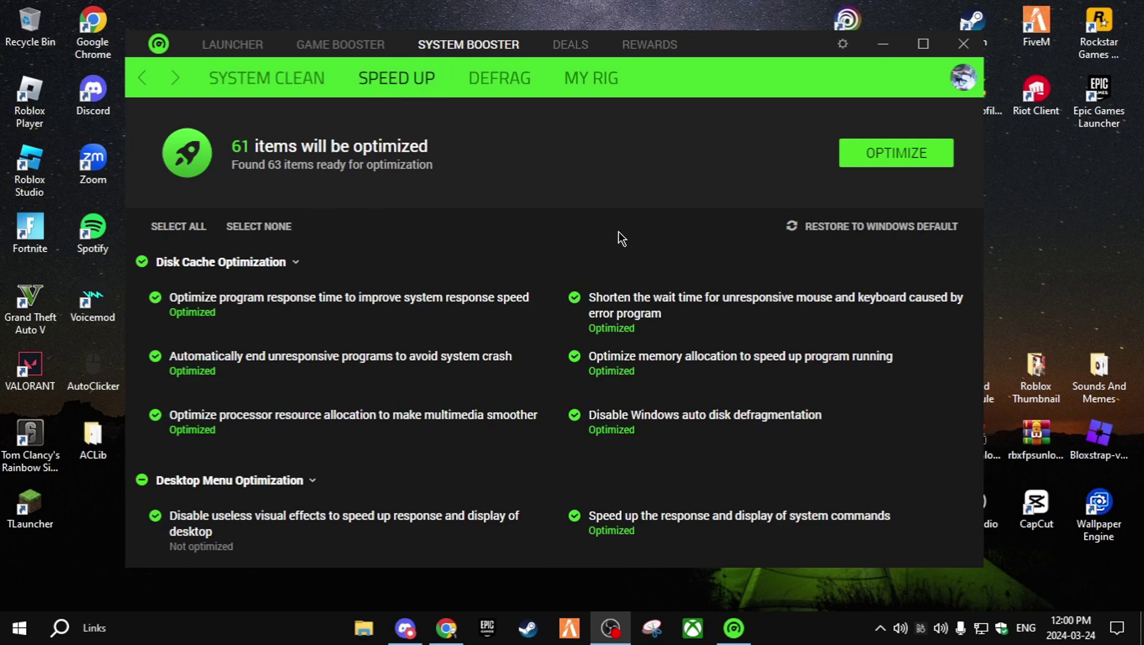
- Optimize all Speed Up items, review the Optimized results, and go to the Defrag page
left_click(886, 156)
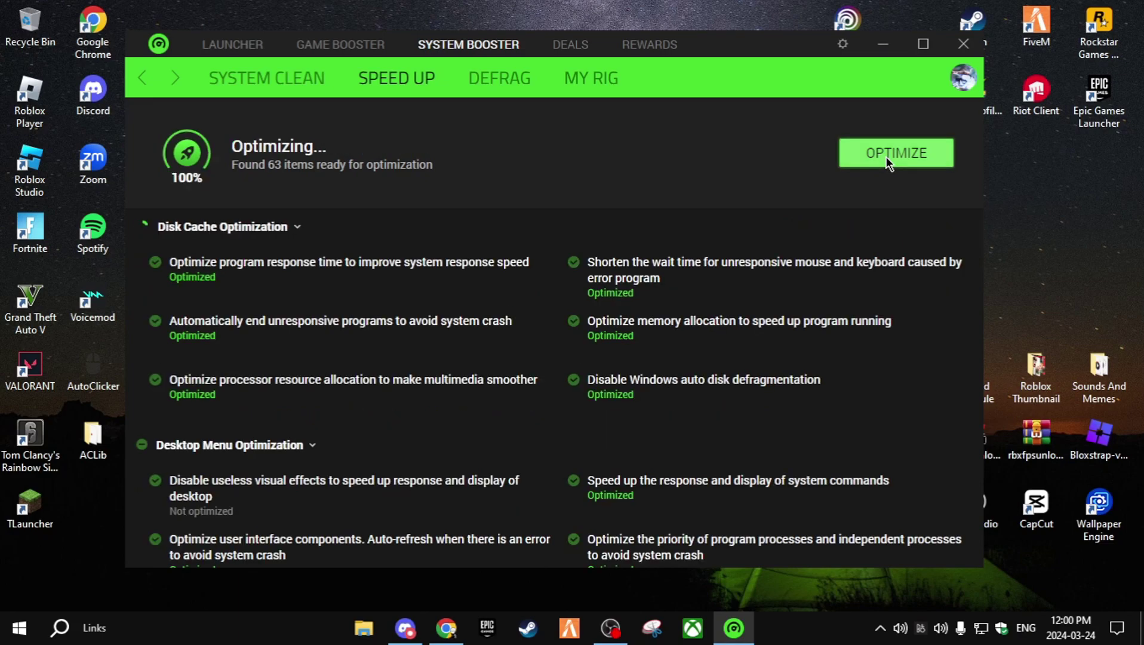
scroll(248, 483, "down", 6)
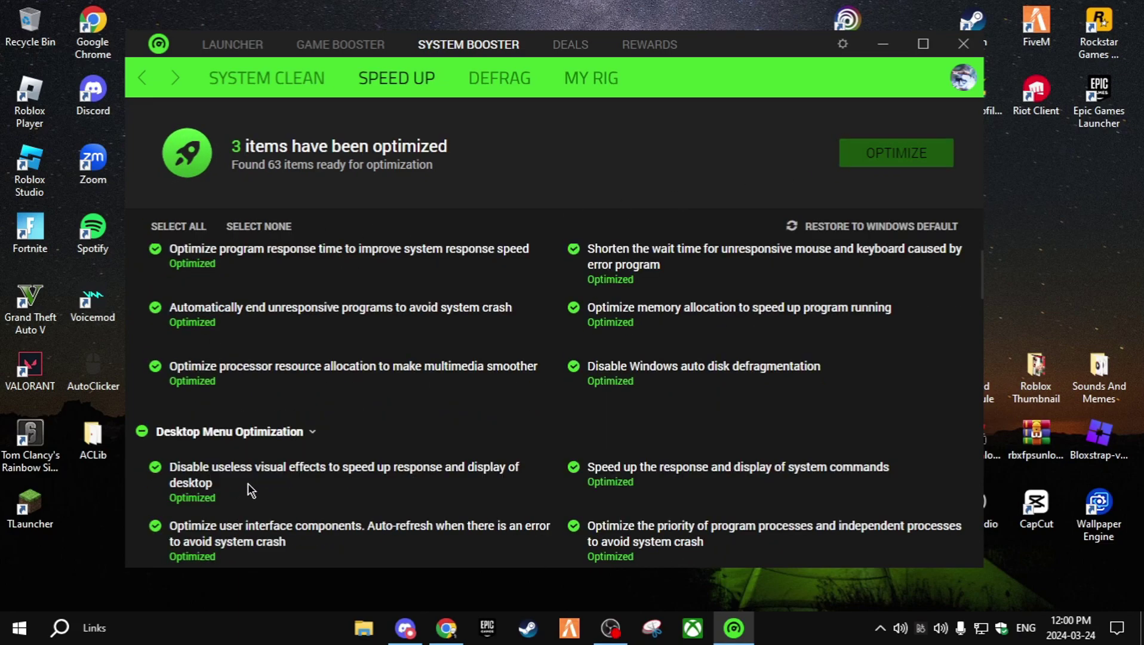
scroll(263, 461, "up", 6)
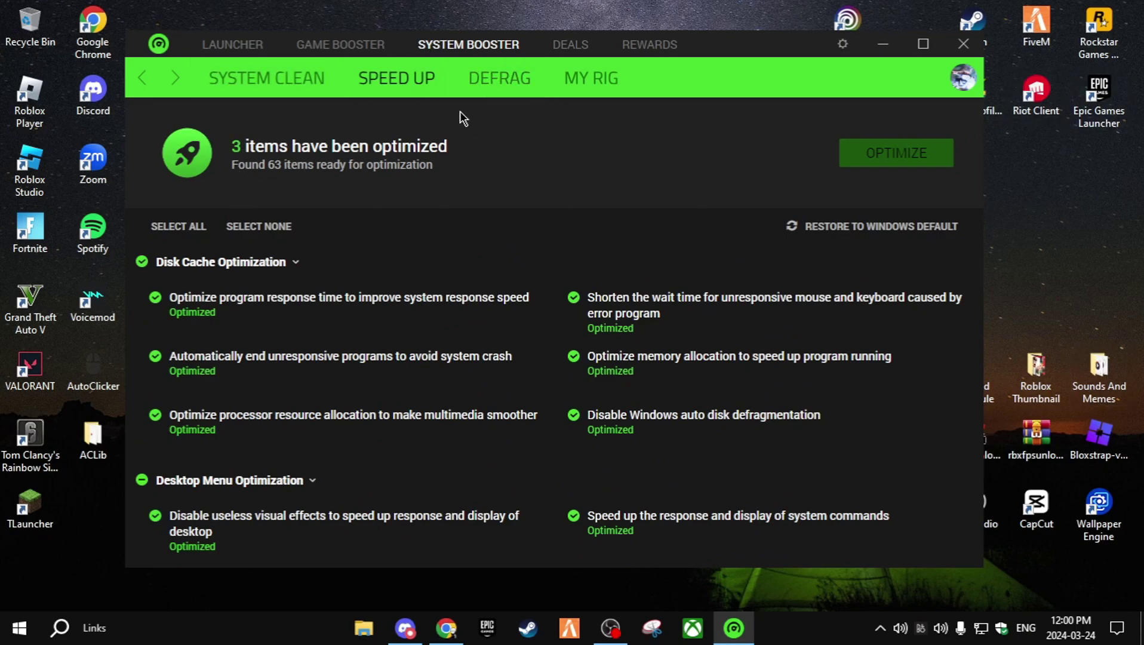
left_click(492, 74)
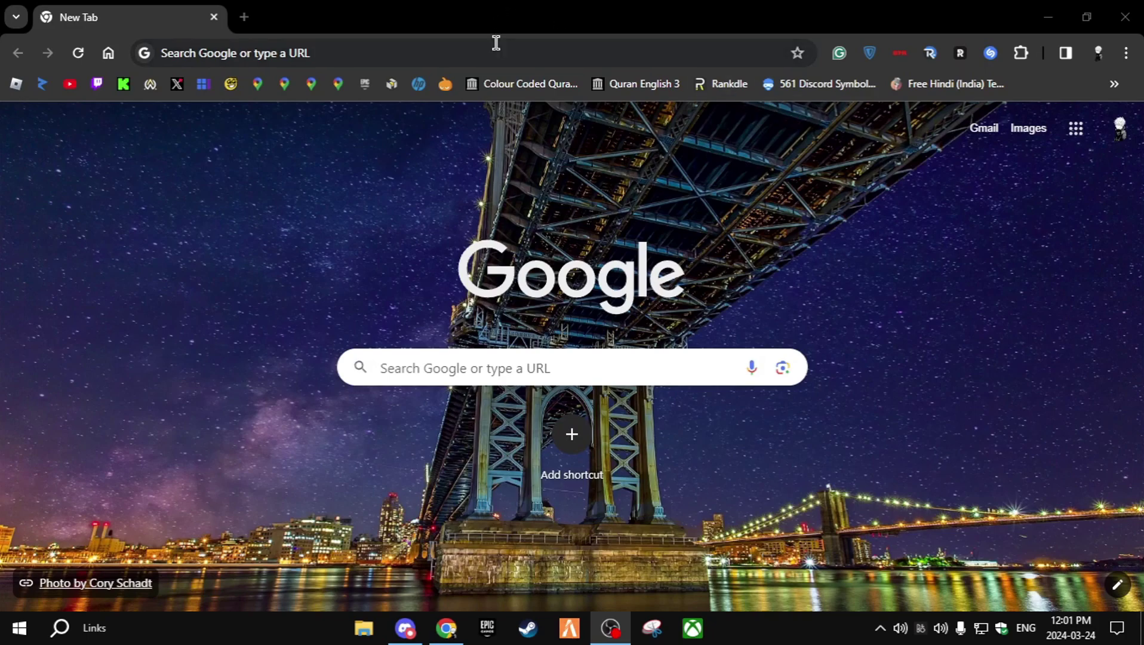
- Search Google for 'blox trap' and open the pizzaboxer/bloxstrap GitHub repository
left_click(496, 47)
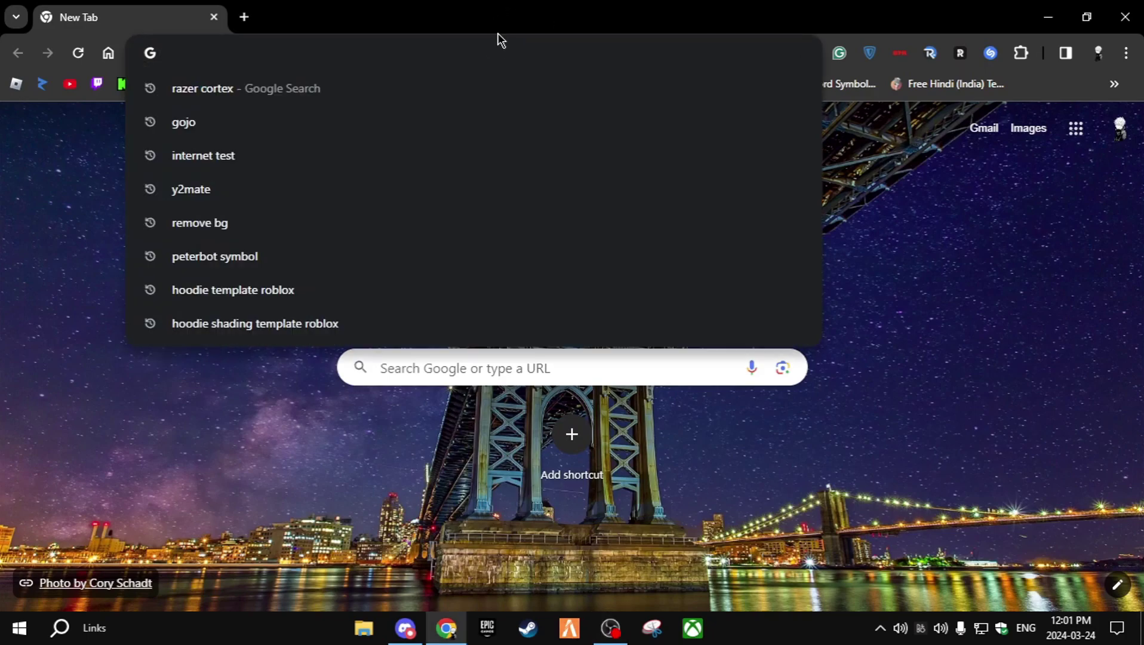
type("blox ")
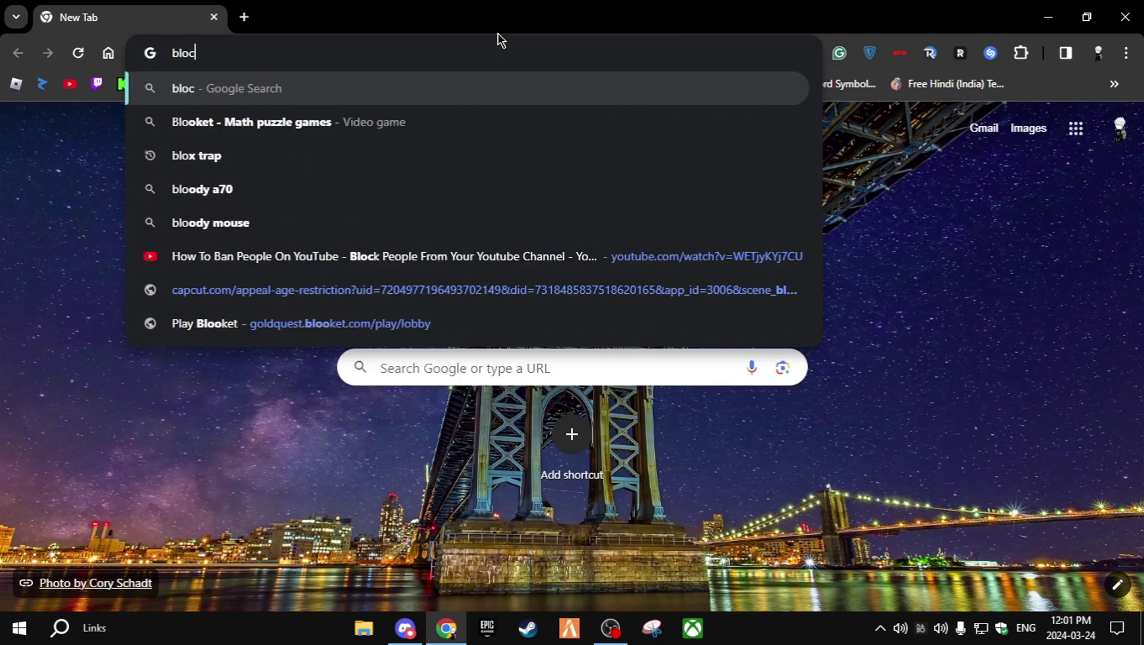
type("trap")
key("Return")
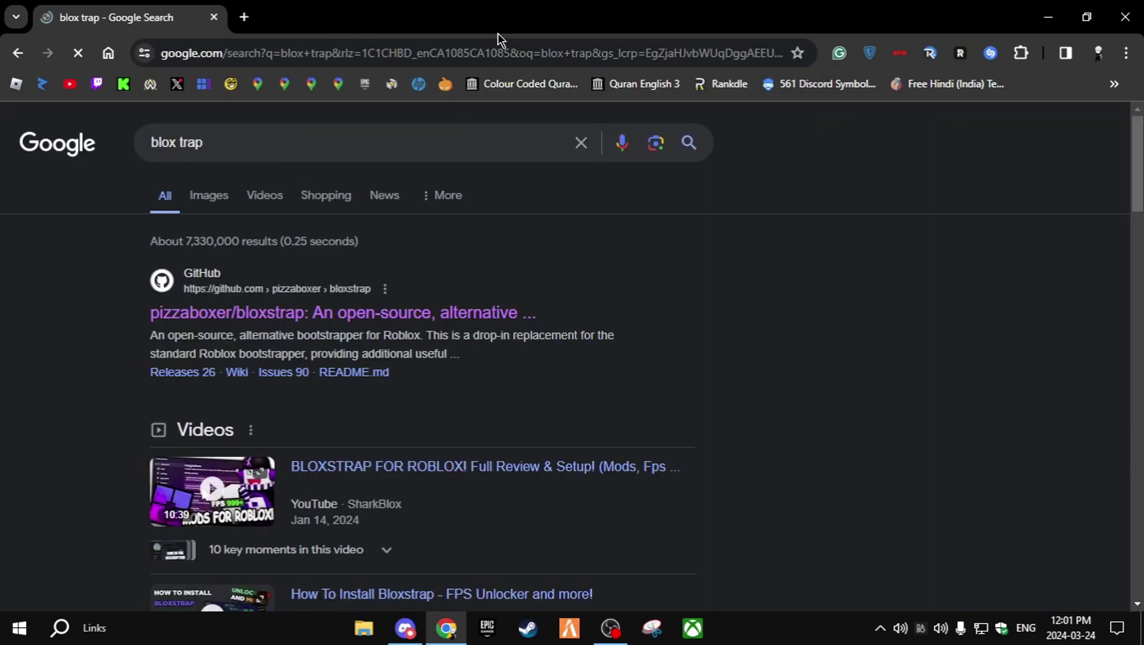
scroll(613, 256, "down", 1)
left_click_drag(133, 232, 616, 250)
left_click(614, 249)
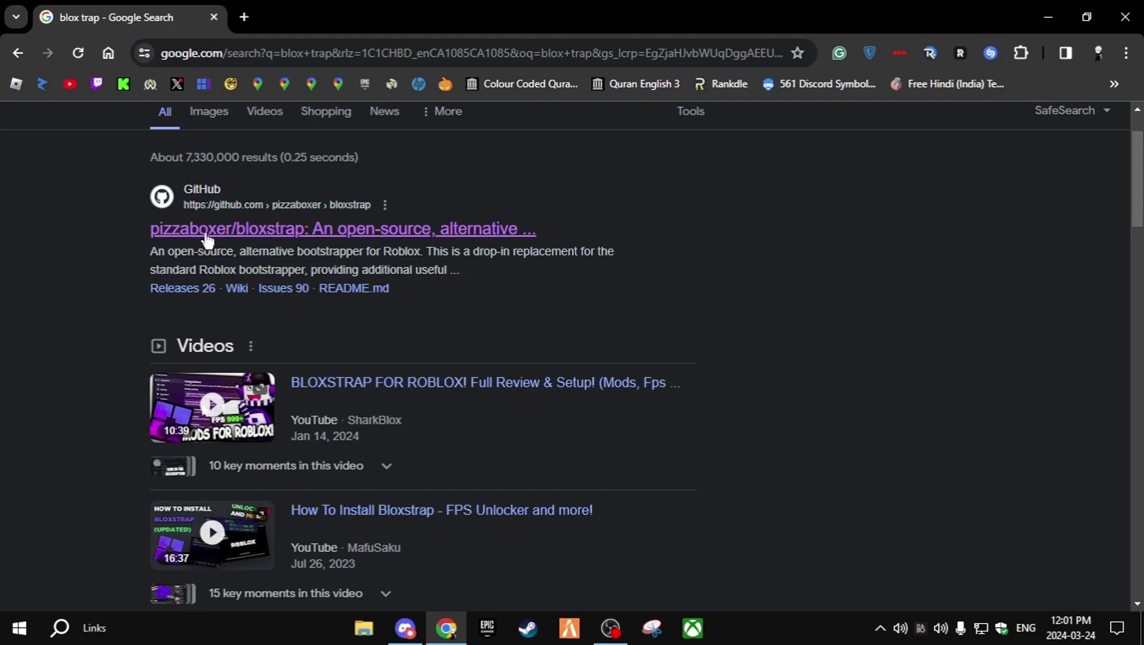
left_click(384, 235)
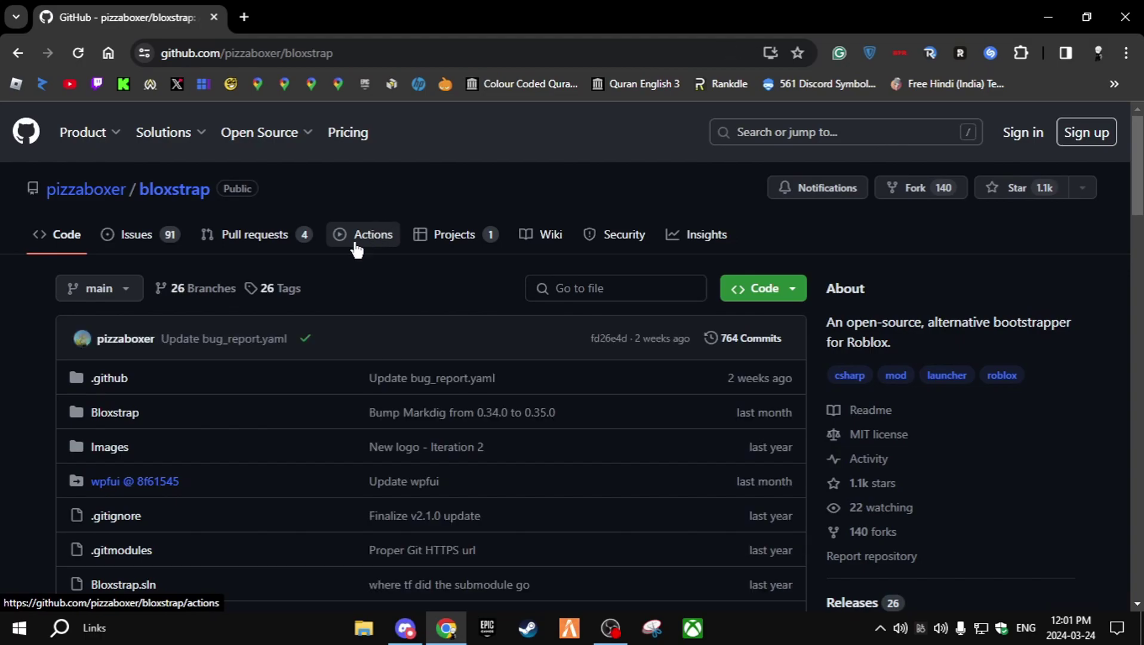
- Open the Bloxstrap v2.5.4 release page and scroll down to its downloadable assets
scroll(230, 320, "down", 4)
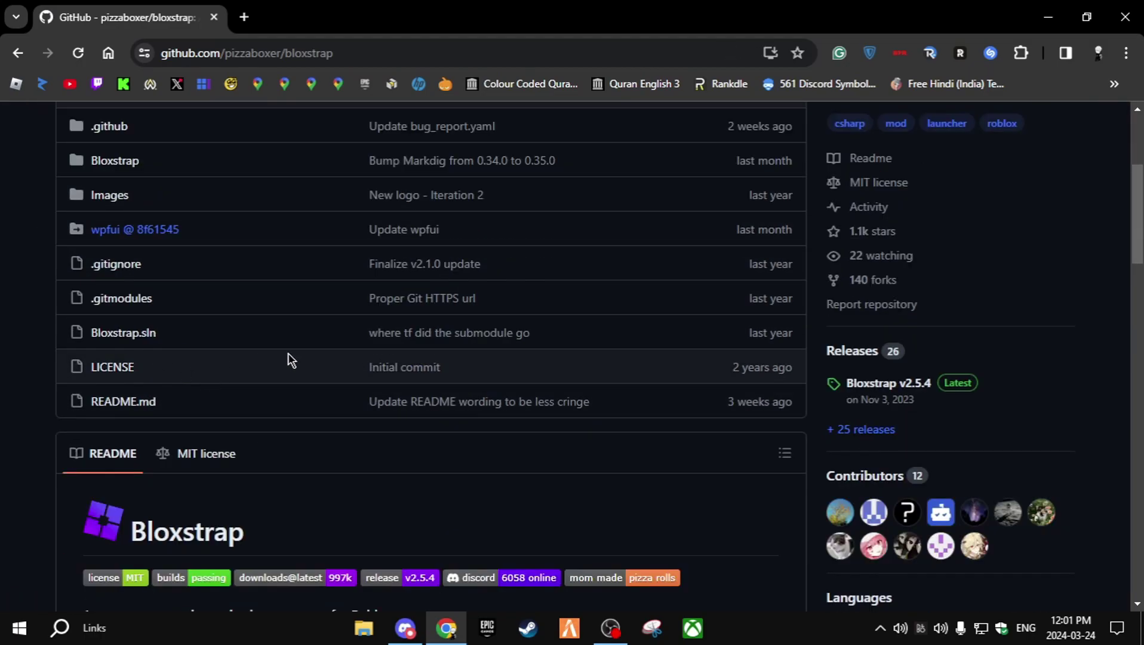
left_click(889, 399)
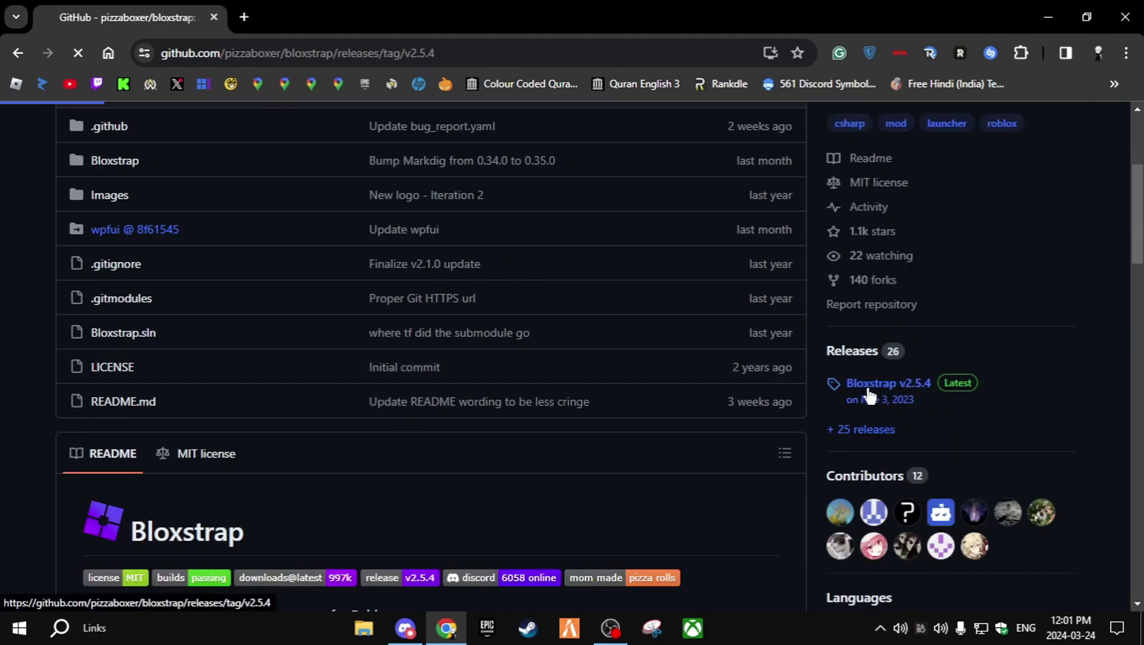
scroll(483, 416, "down", 3)
scroll(481, 412, "down", 3)
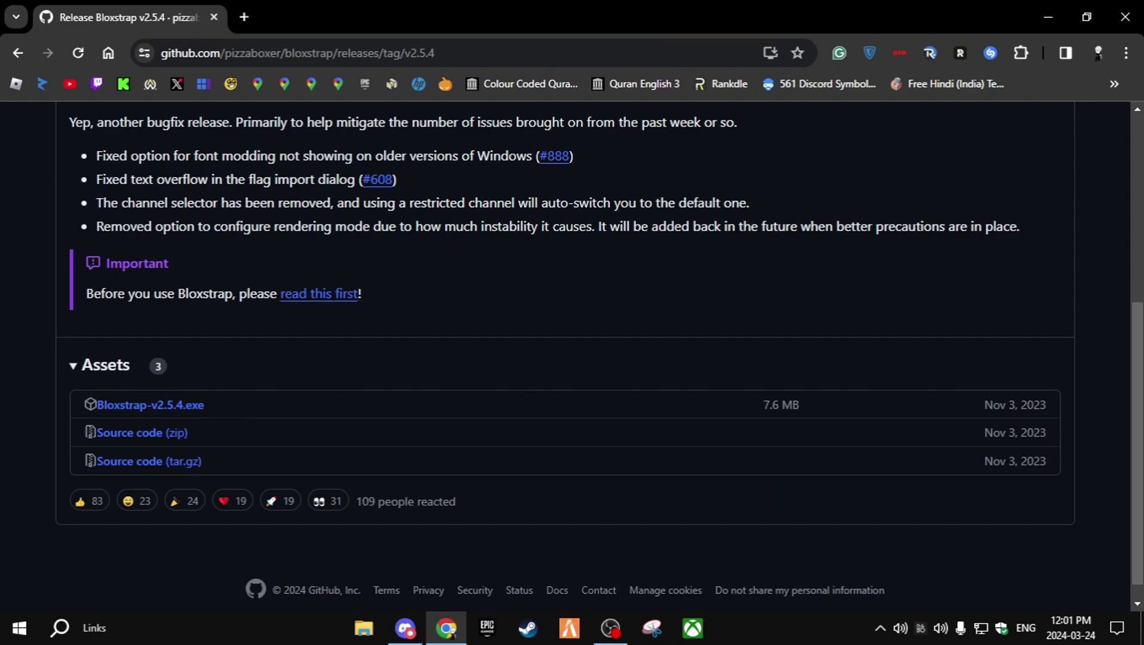
- Move Bloxstrap-v2.5.4 from the Downloads folder onto the desktop and close the folder window
key("alt+Tab")
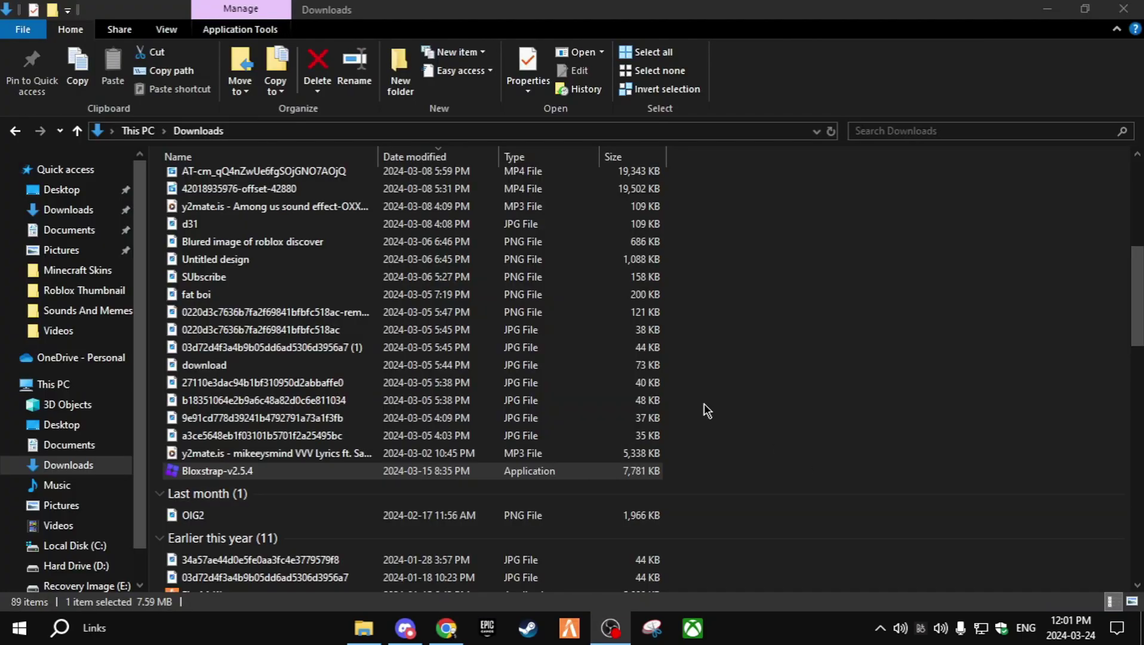
left_click(1084, 10)
left_click_drag(378, 490, 538, 330)
left_click(955, 25)
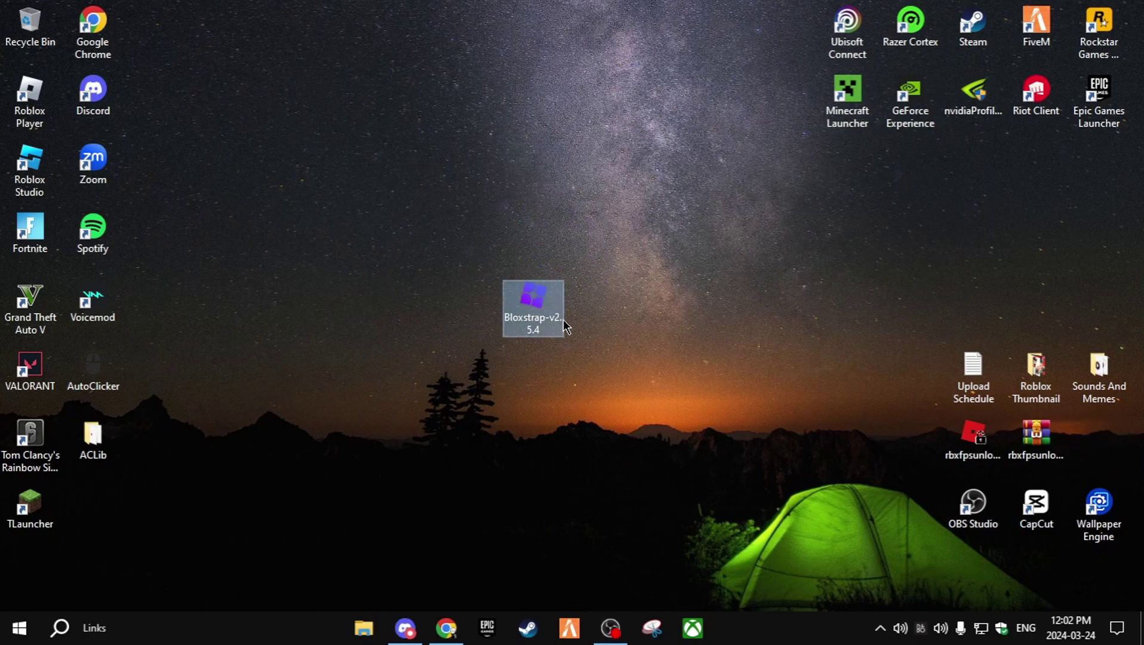
- Launch Bloxstrap from the desktop and look through its Integrations settings
double_click(532, 299)
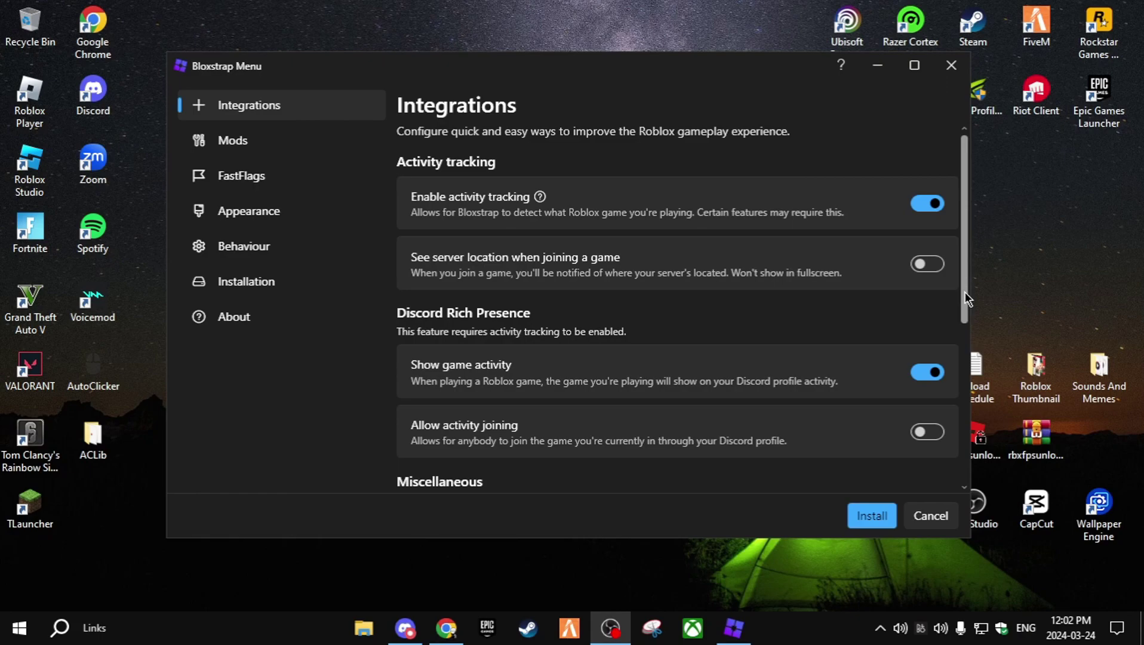
scroll(684, 366, "down", 10)
scroll(741, 452, "up", 6)
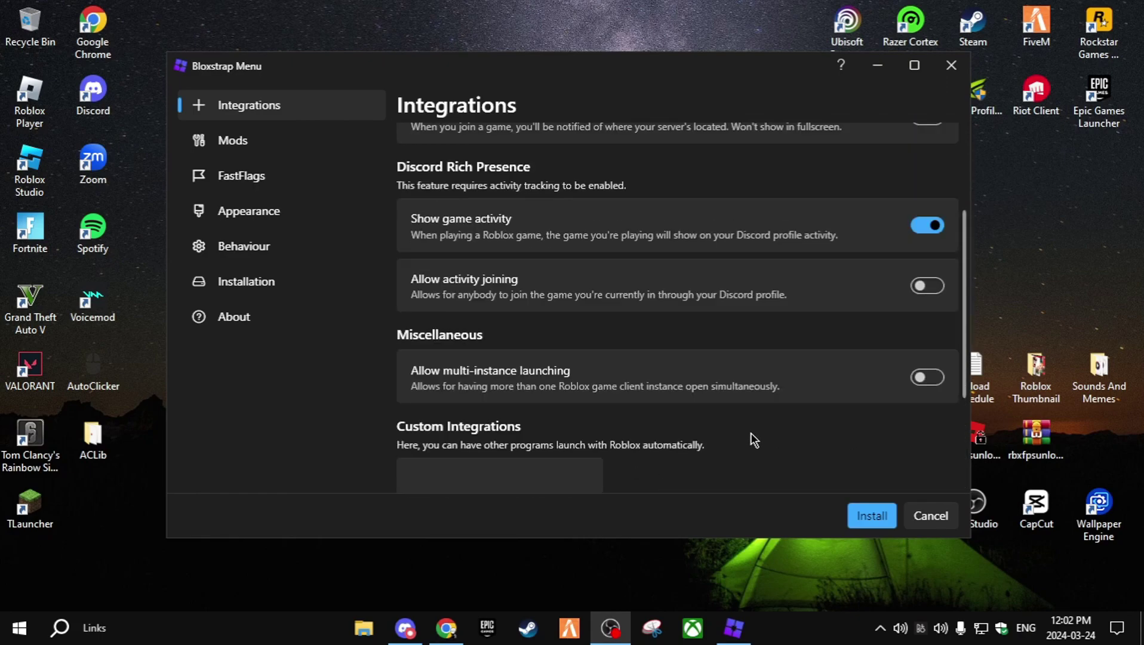
scroll(753, 440, "up", 3)
- Review the Mods settings, keeping the Default mouse cursor, then move on to FastFlags
left_click(227, 146)
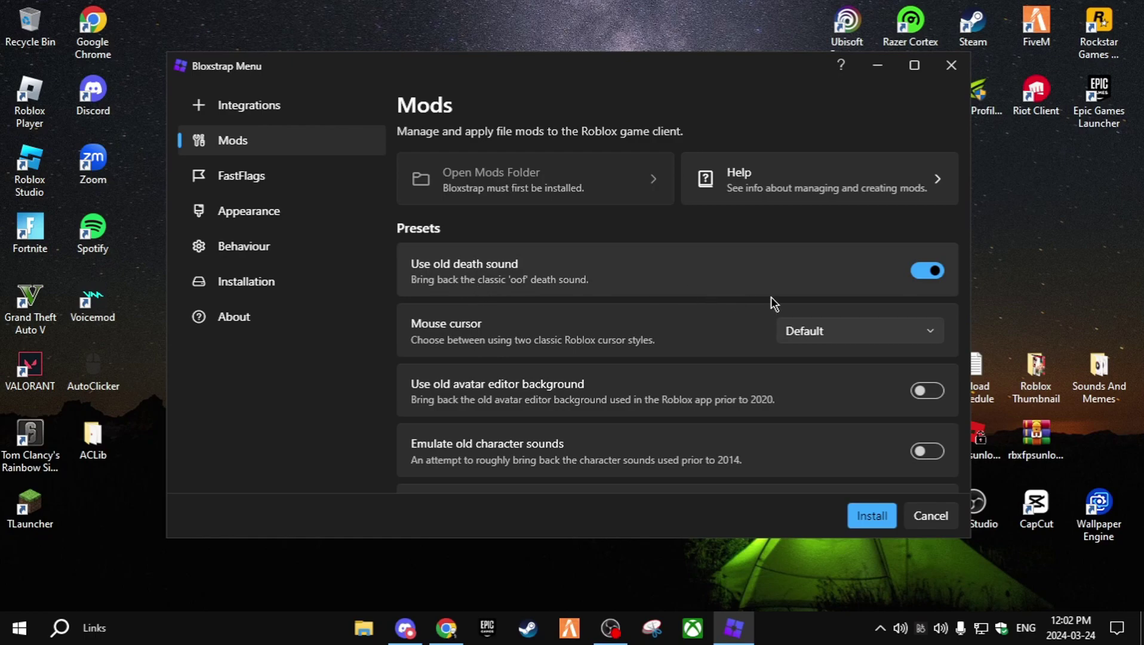
scroll(801, 289, "down", 1)
left_click(854, 292)
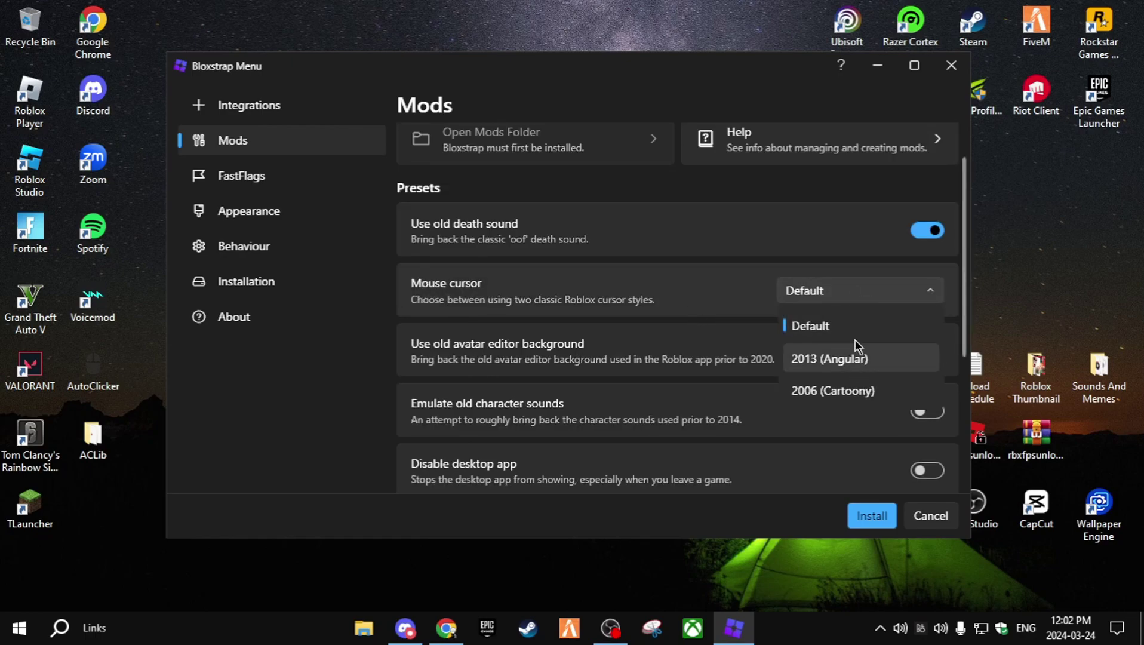
left_click(838, 293)
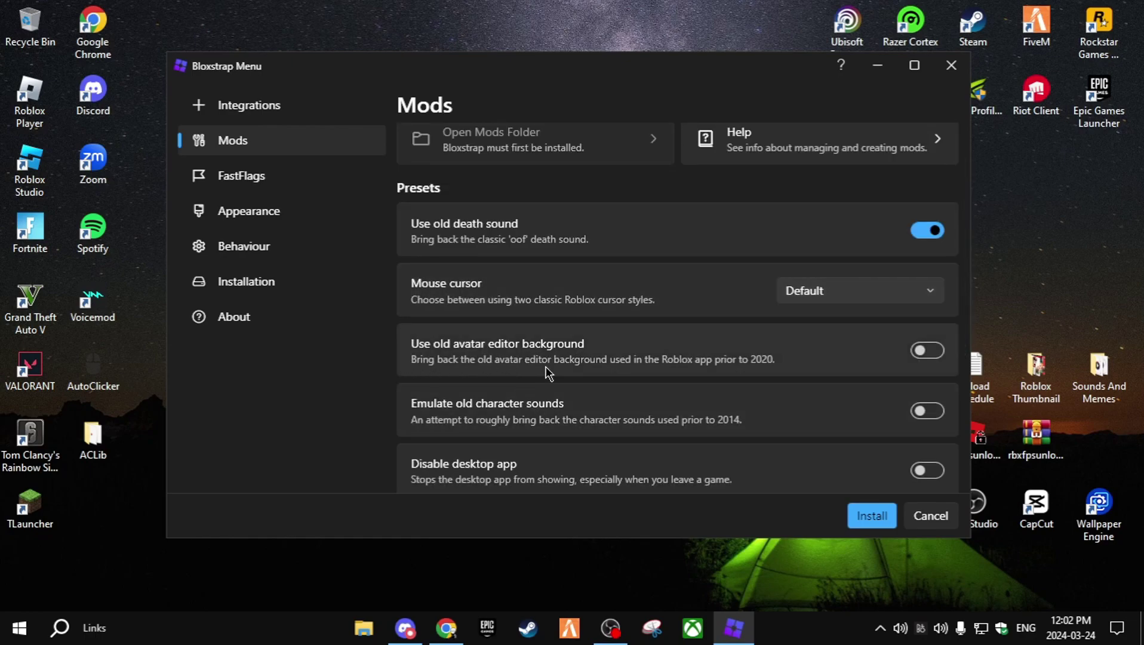
scroll(547, 367, "down", 2)
scroll(599, 385, "down", 2)
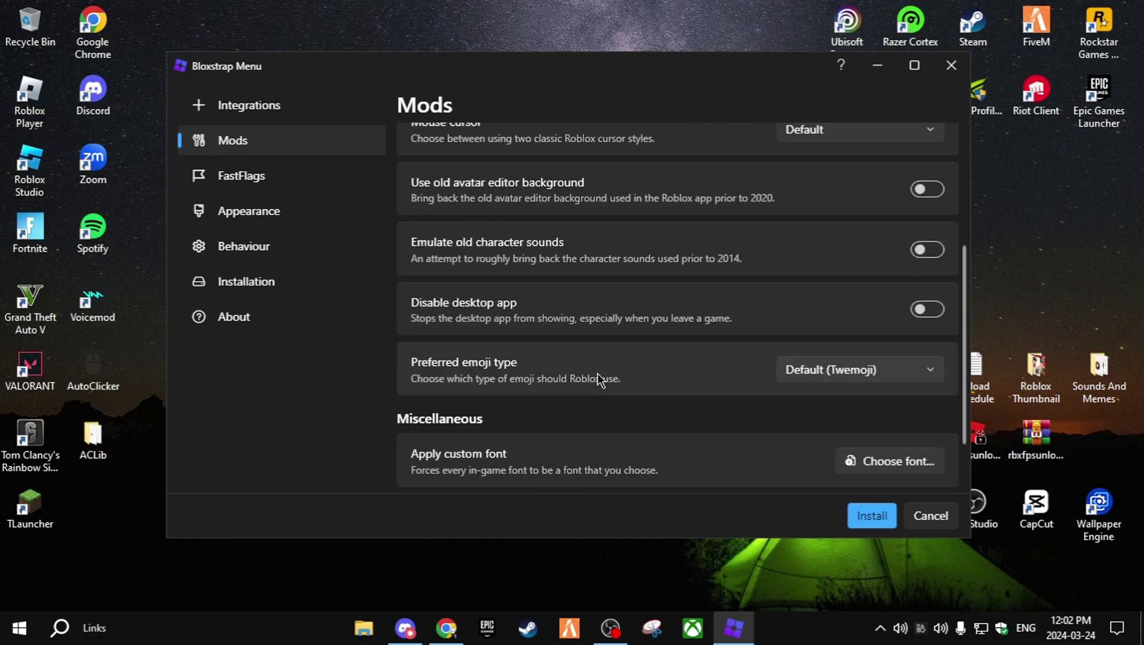
scroll(599, 383, "down", 2)
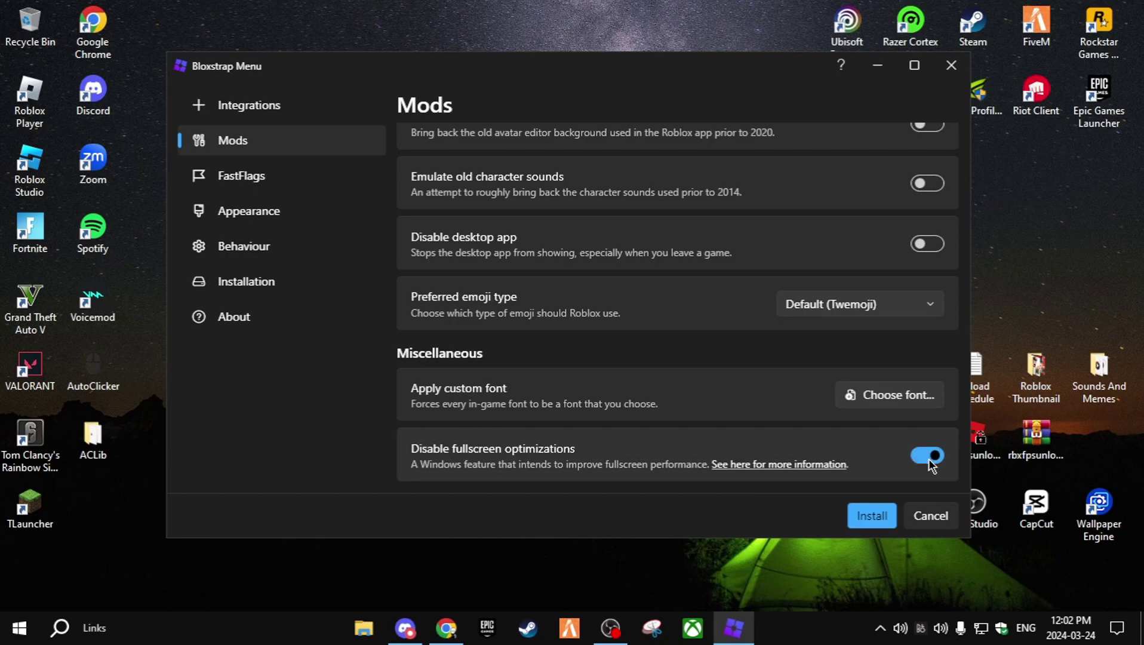
left_click(219, 175)
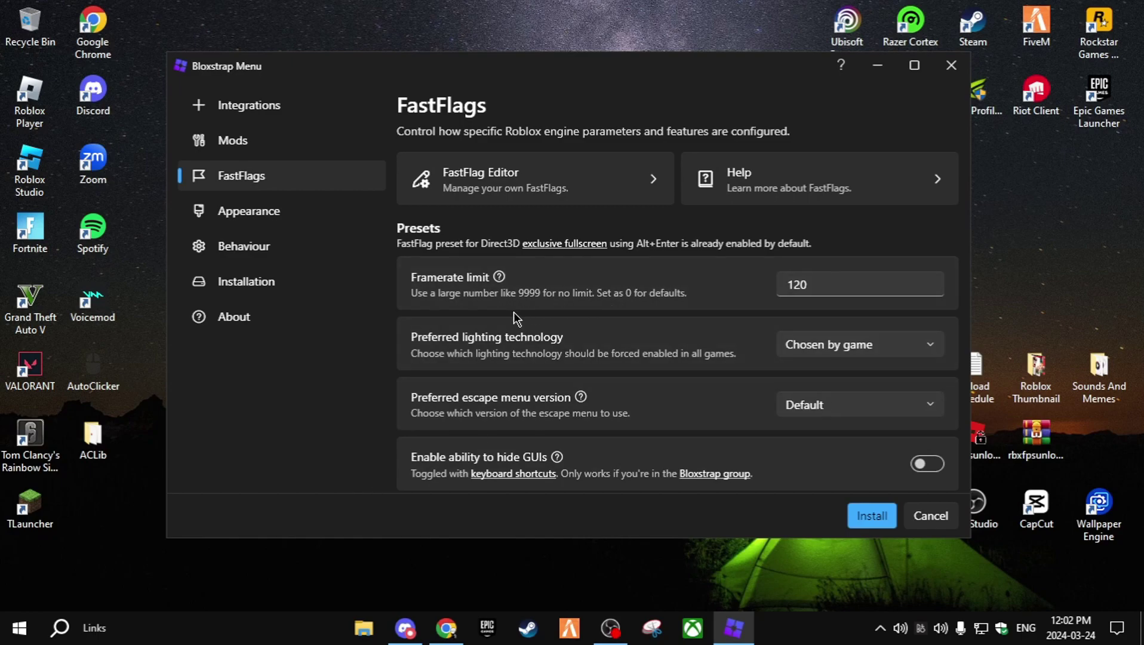
- Change the FastFlags framerate limit from 120 to 0, then view the lighting technology choices
double_click(843, 279)
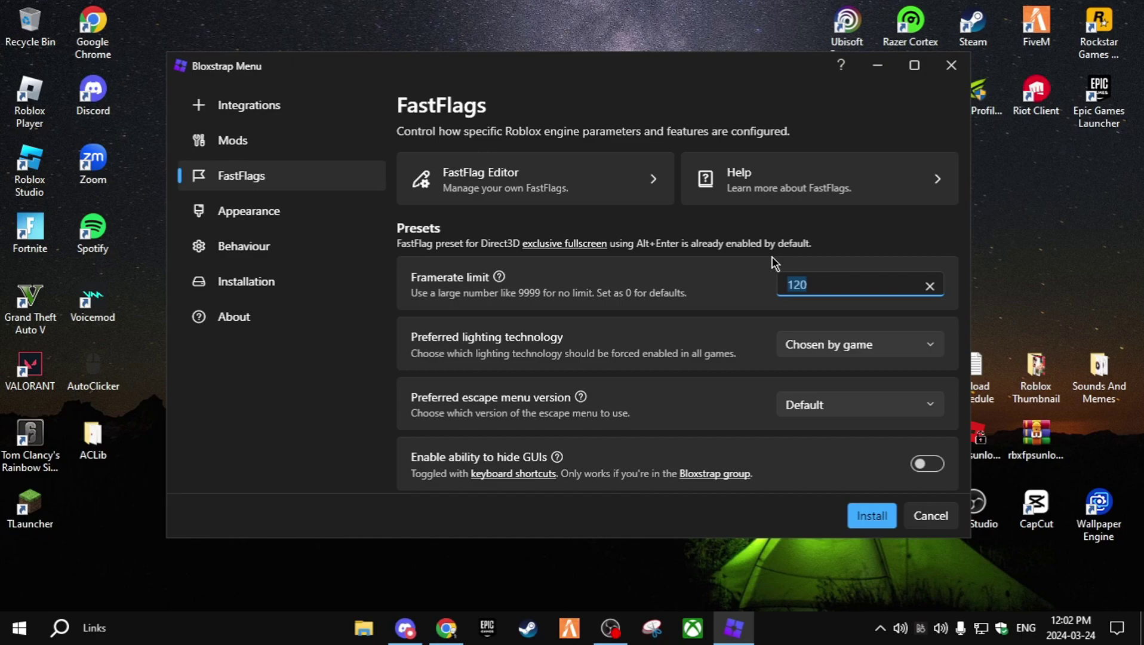
type("0")
key("BackSpace")
type("75")
left_click_drag(870, 289, 759, 291)
key("BackSpace")
type("120")
key("BackSpace")
key("BackSpace")
key("BackSpace")
type("20")
key("BackSpace")
key("BackSpace")
type("0")
left_click(811, 346)
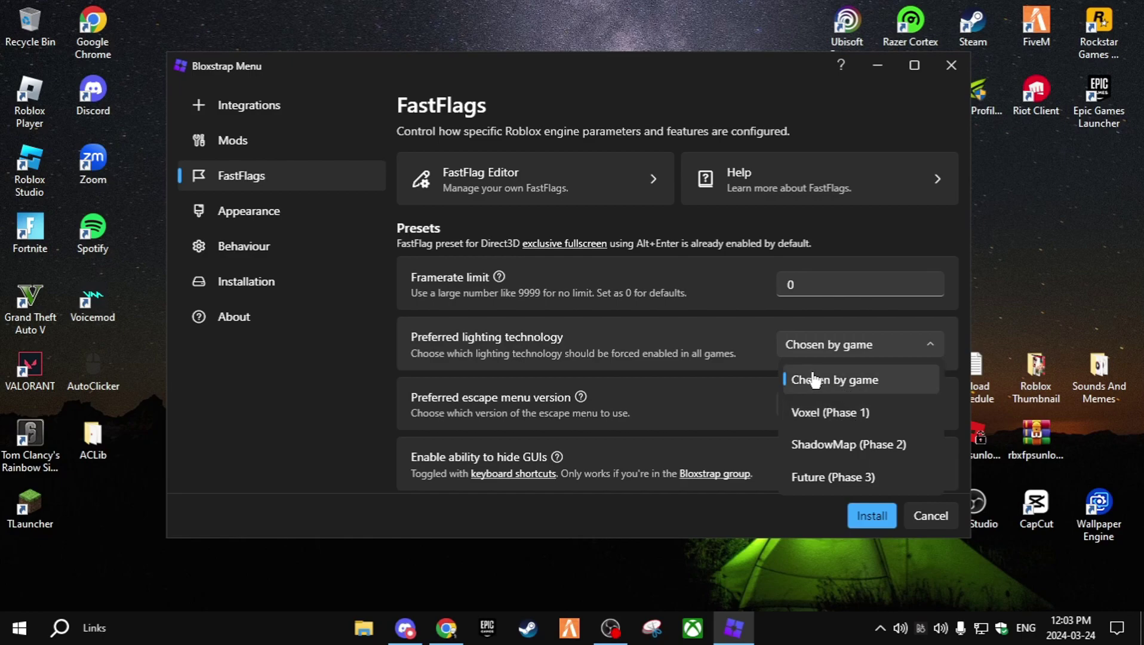
left_click(861, 349)
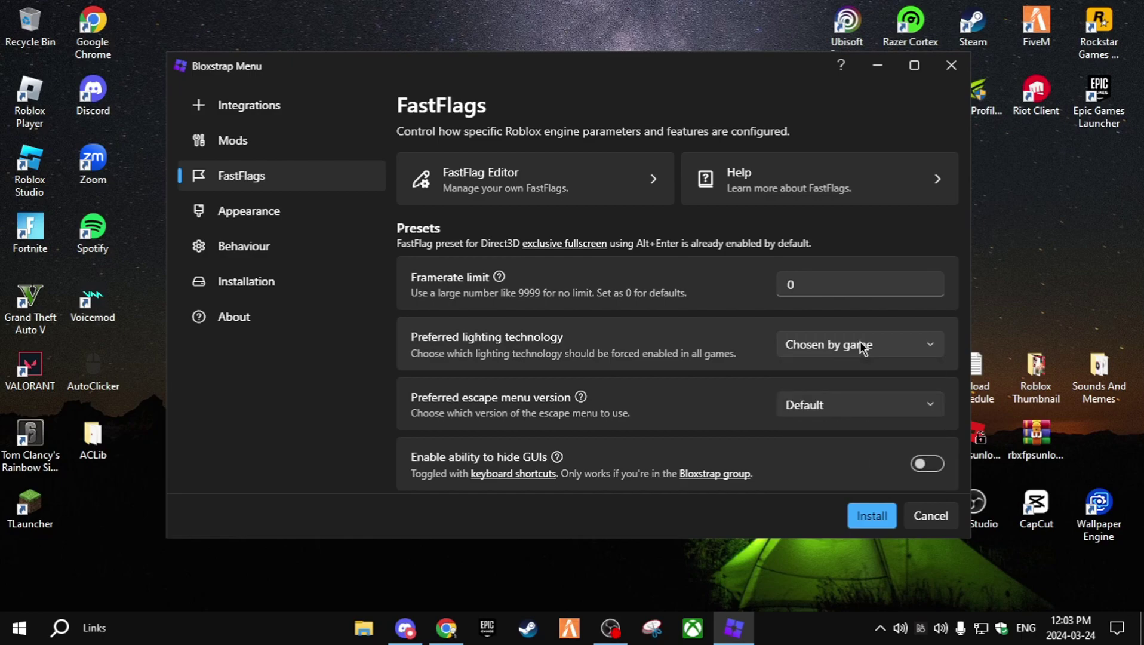
scroll(618, 353, "down", 1)
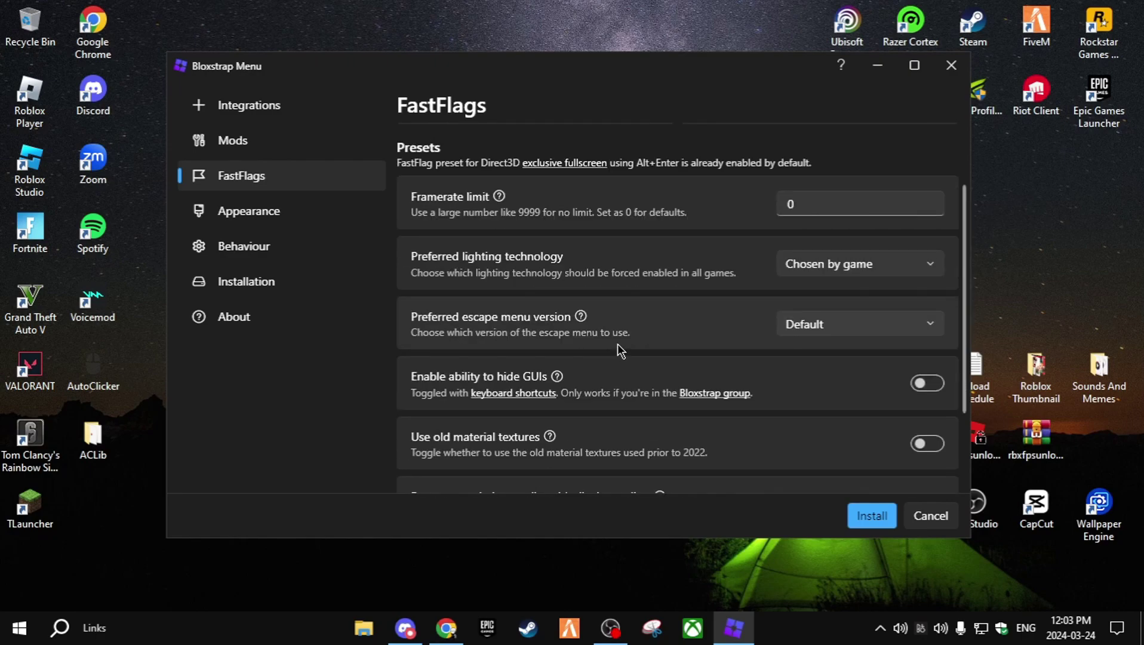
left_click(781, 332)
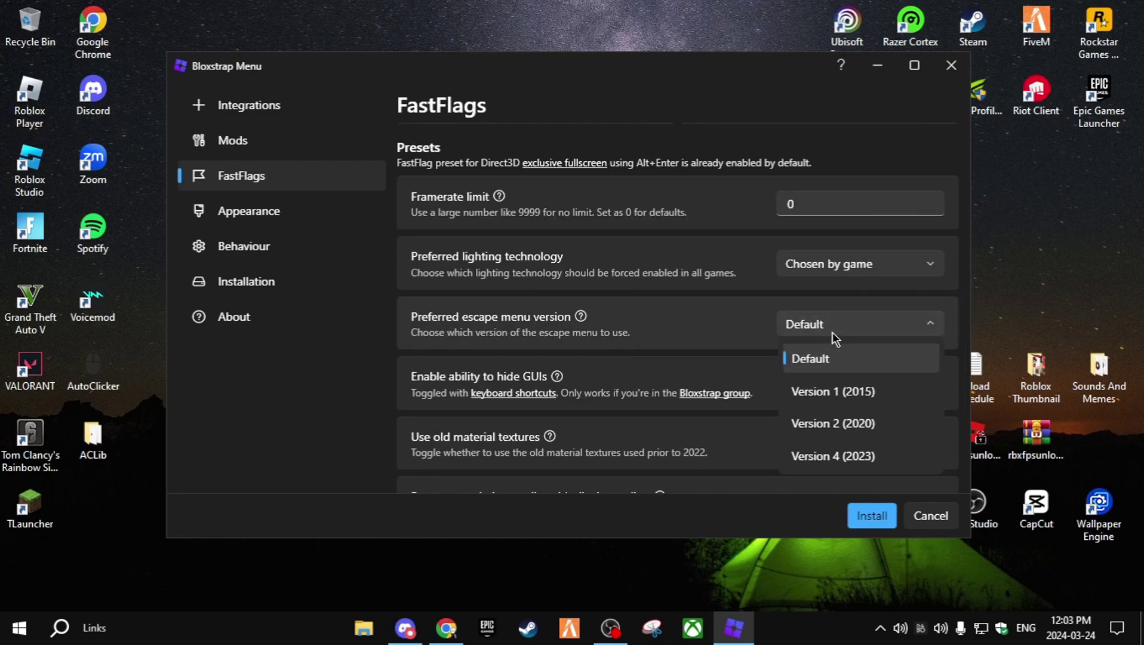
left_click(849, 321)
scroll(695, 400, "down", 1)
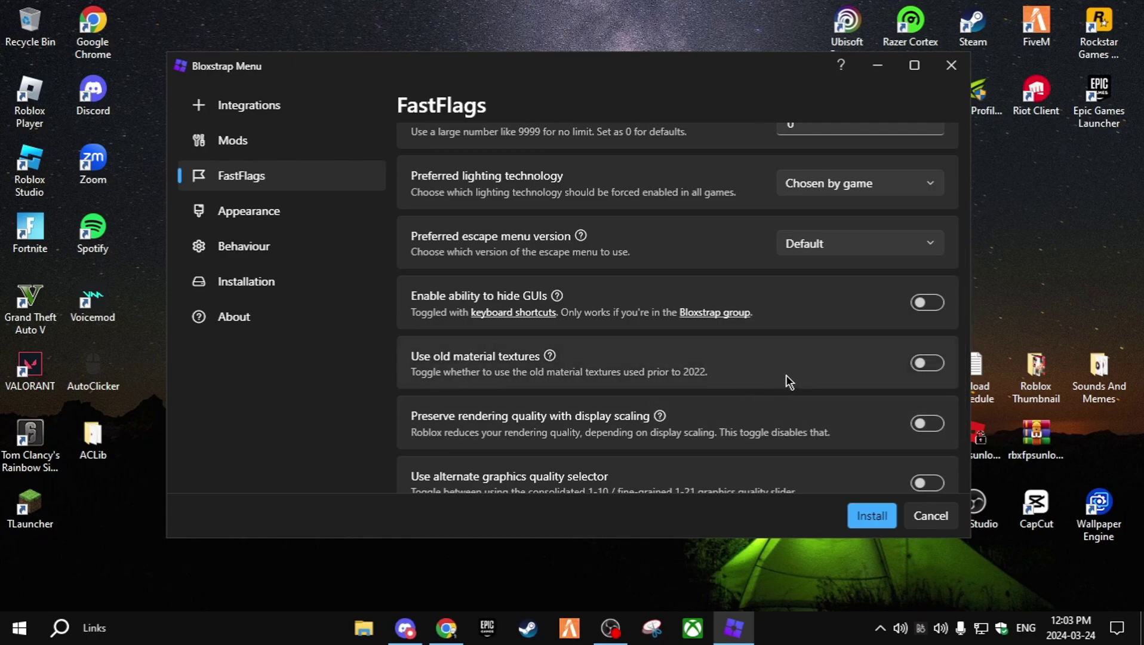
scroll(787, 412, "down", 1)
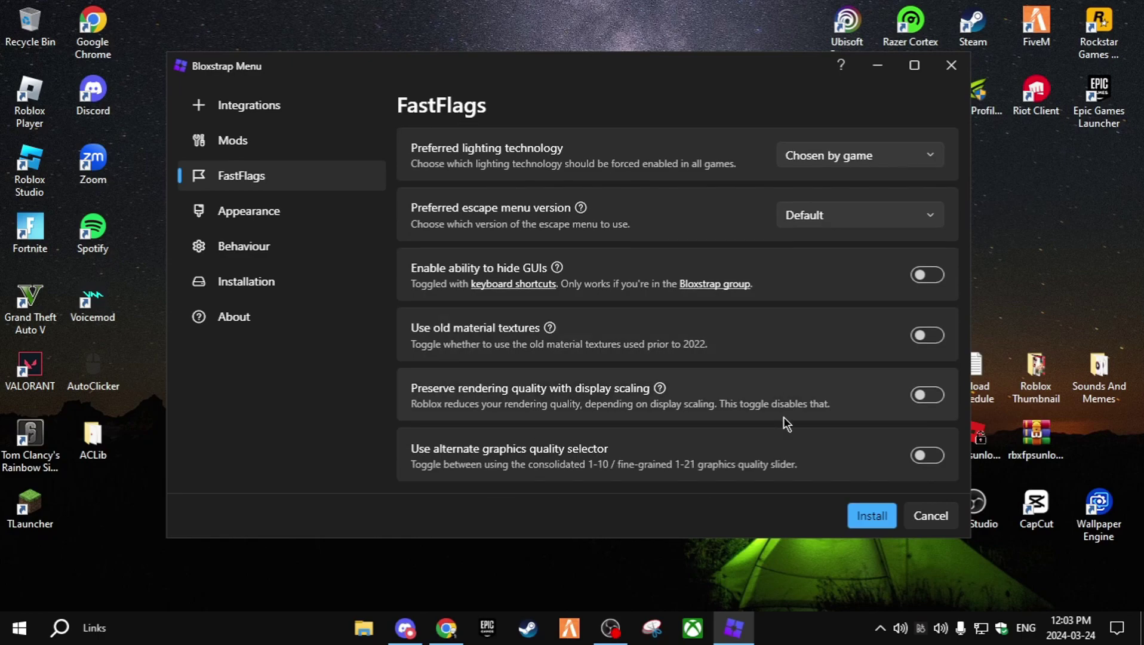
scroll(677, 311, "up", 5)
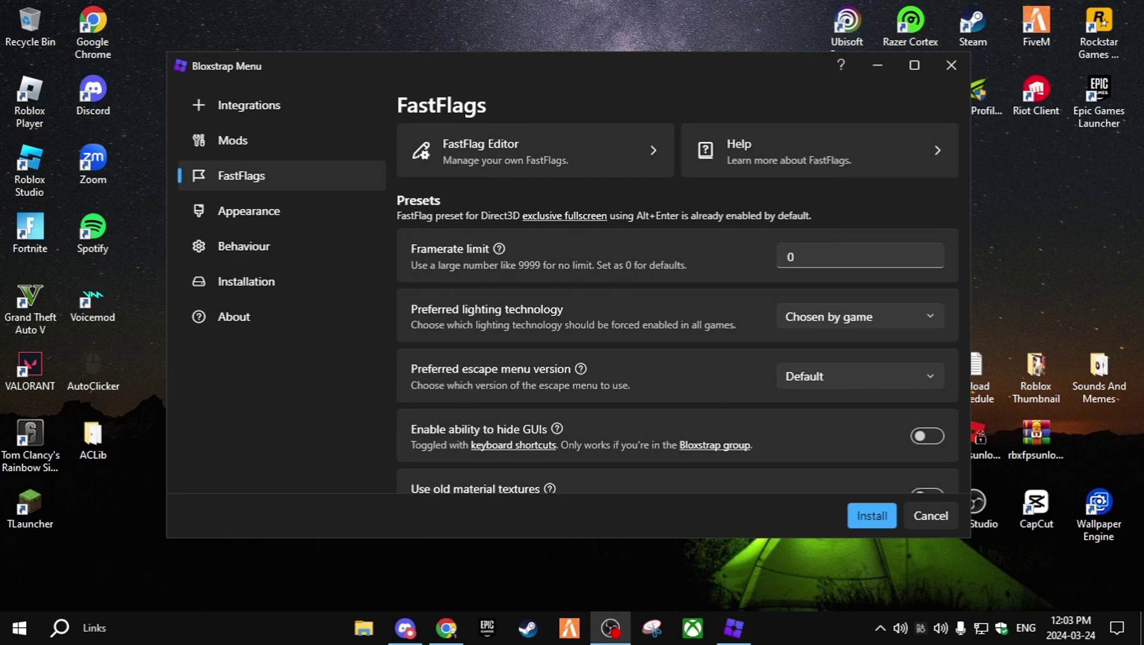
- Review Bloxstrap's Appearance, Behaviour, Installation and FastFlags settings pages
left_click(248, 214)
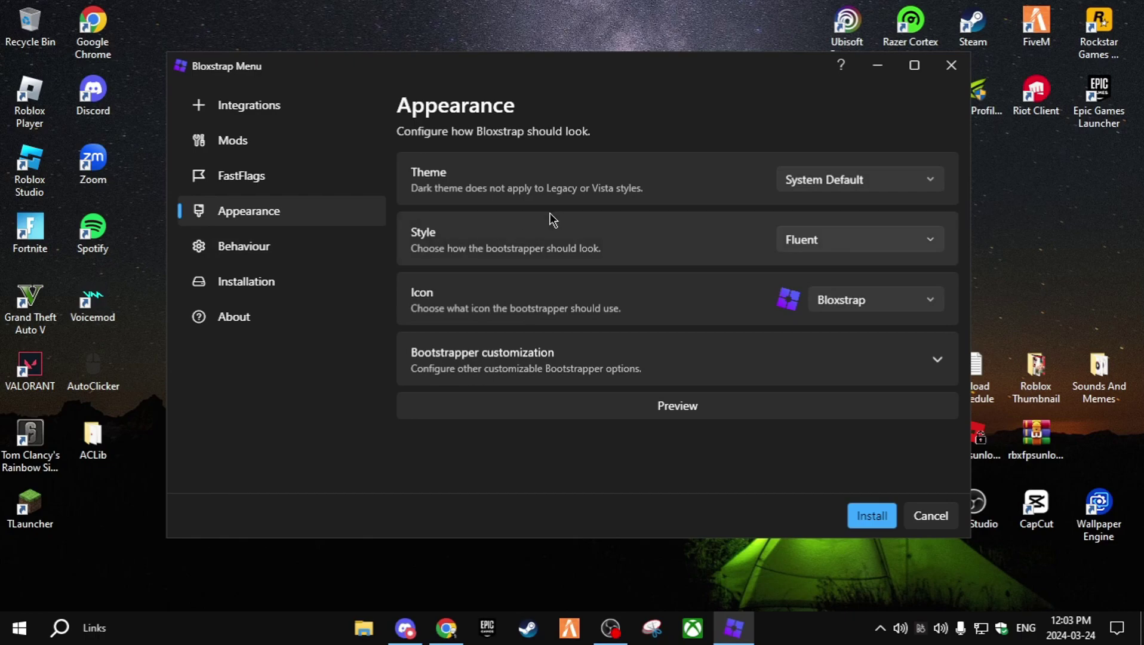
left_click(282, 249)
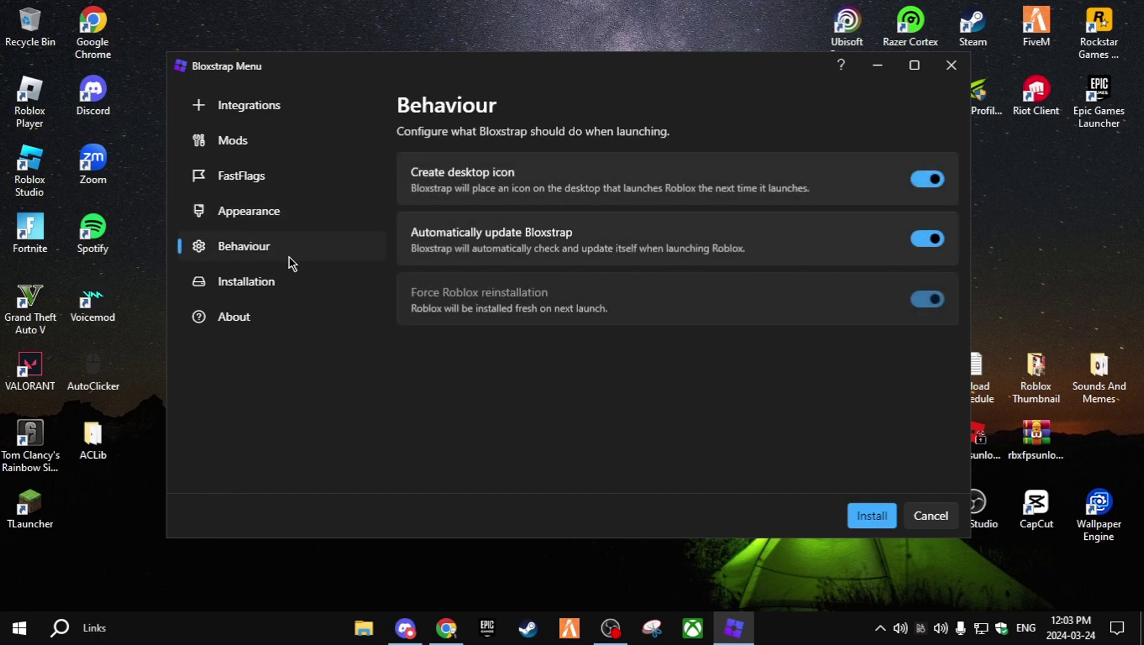
left_click(302, 282)
left_click(272, 178)
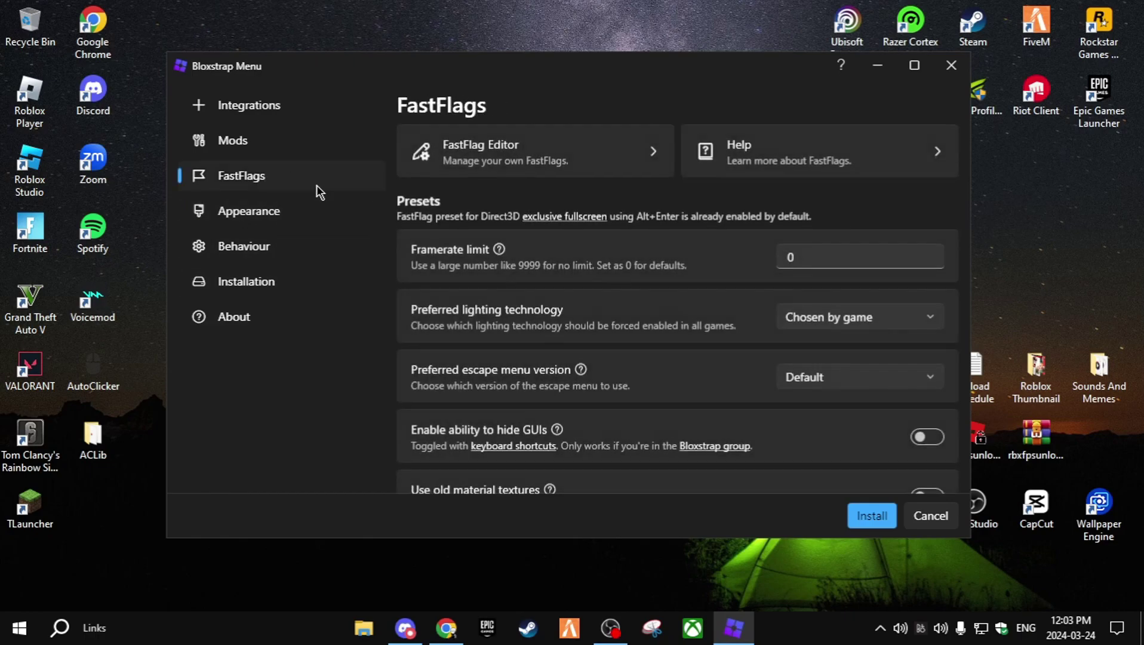
scroll(654, 310, "down", 5)
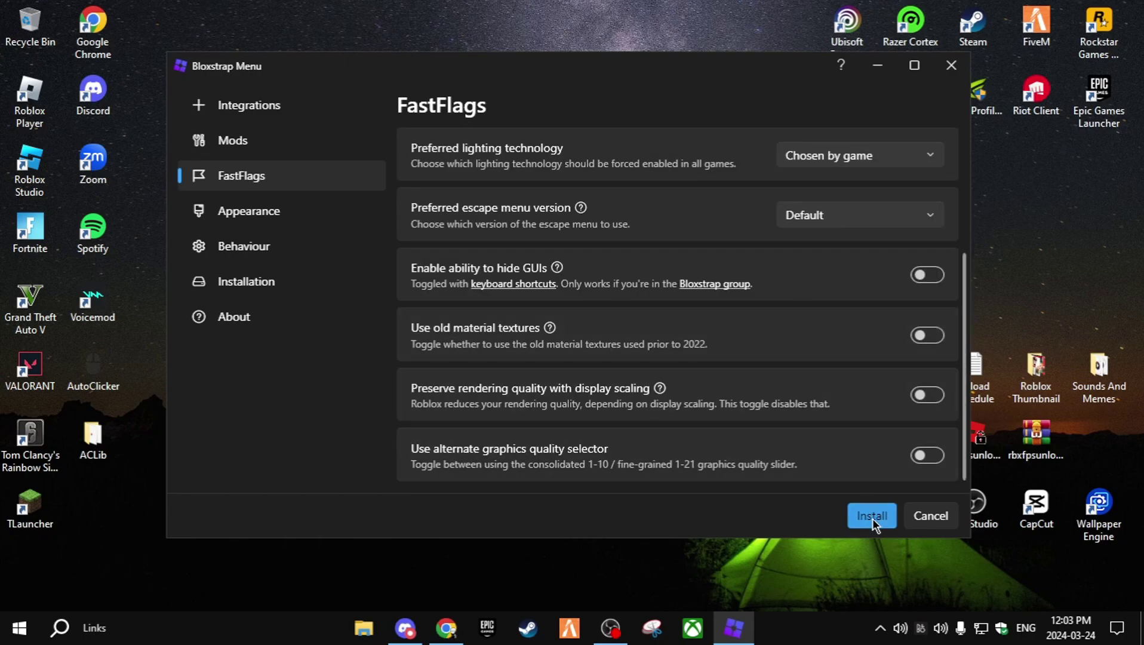
- Continue past 'Before you install' and start Bloxstrap's Roblox installation
left_click(872, 516)
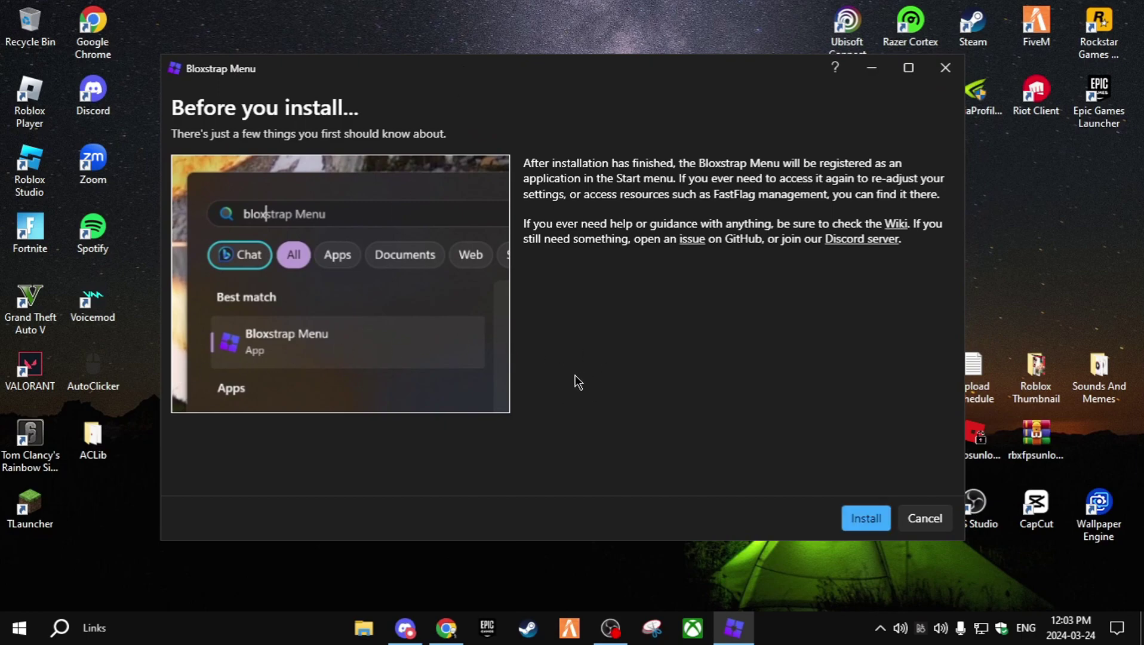
left_click(866, 518)
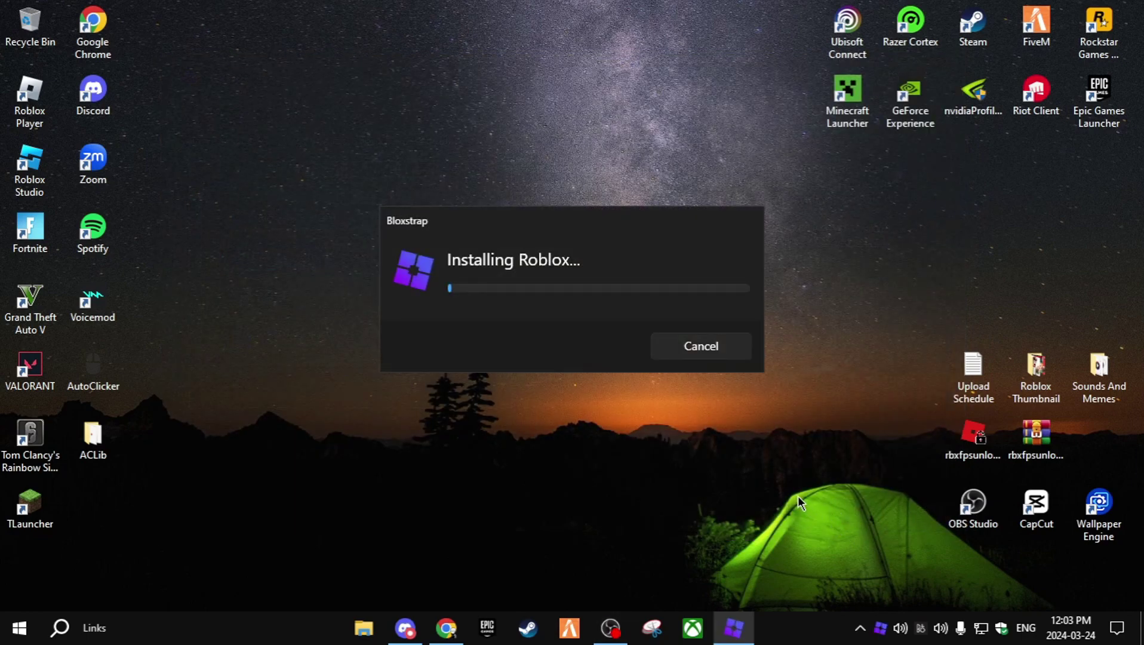
left_click_drag(514, 230, 478, 243)
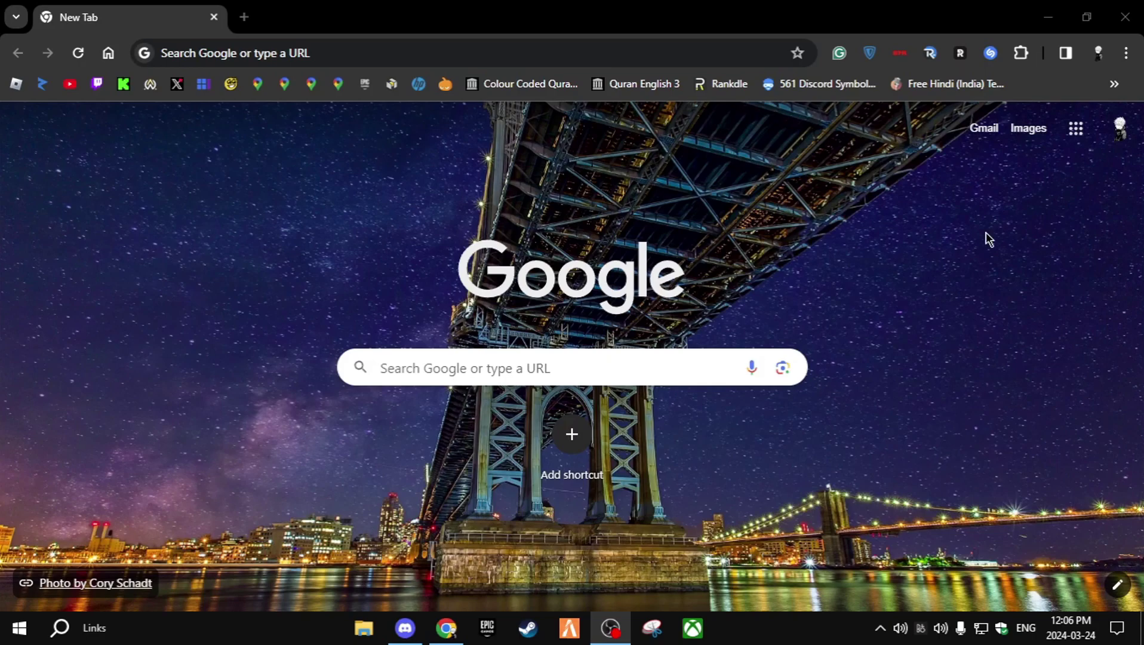
- Search 'roblox fps unlocker' and open the axstin/rbxfpsunlocker GitHub releases page
left_click(210, 52)
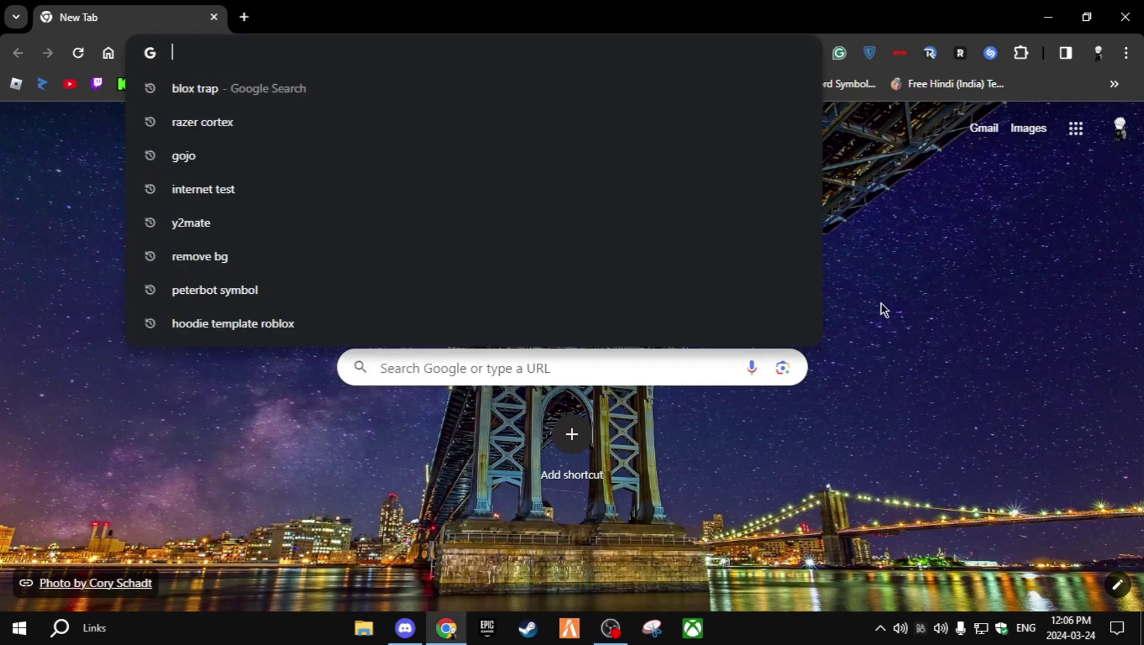
type("roblox")
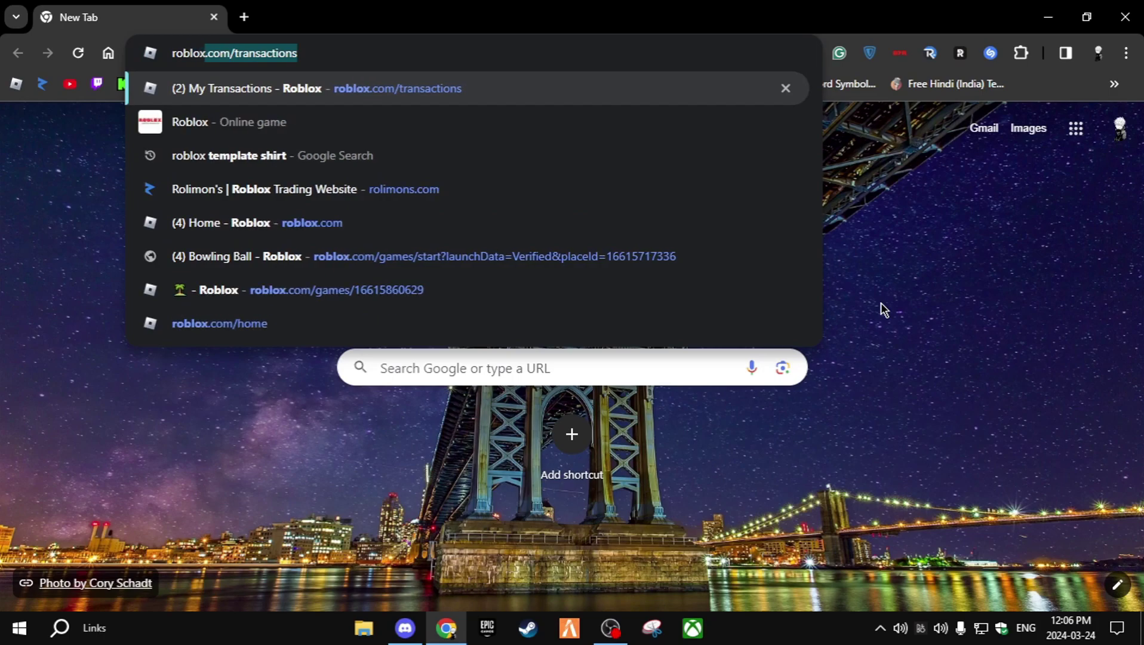
type(" fps unlocker")
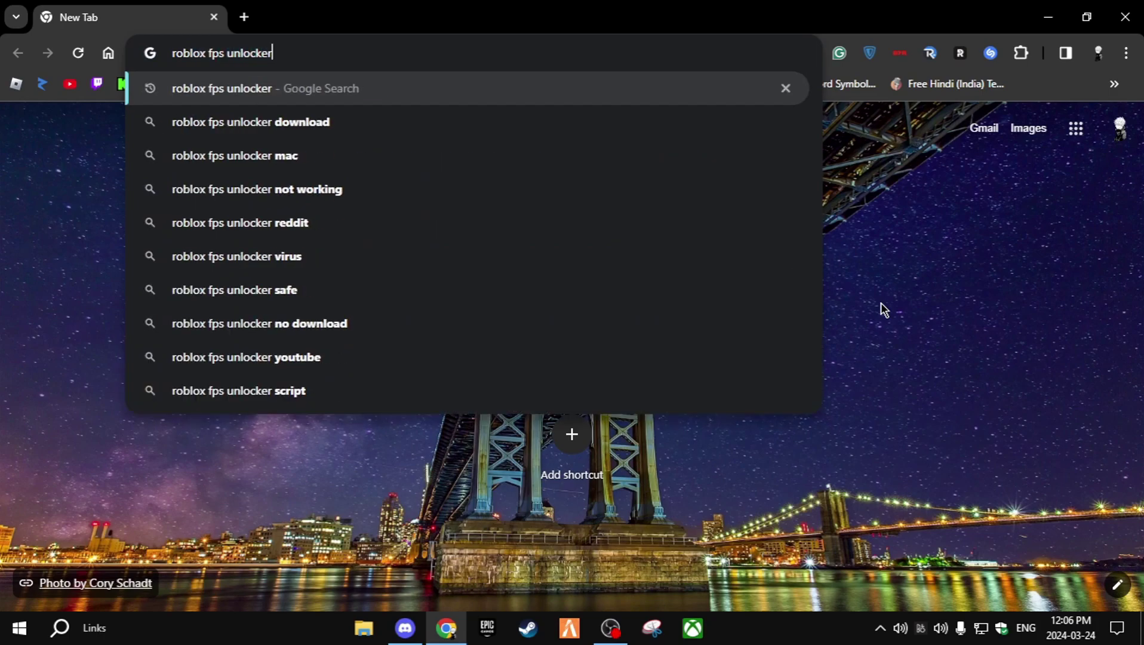
key("Return")
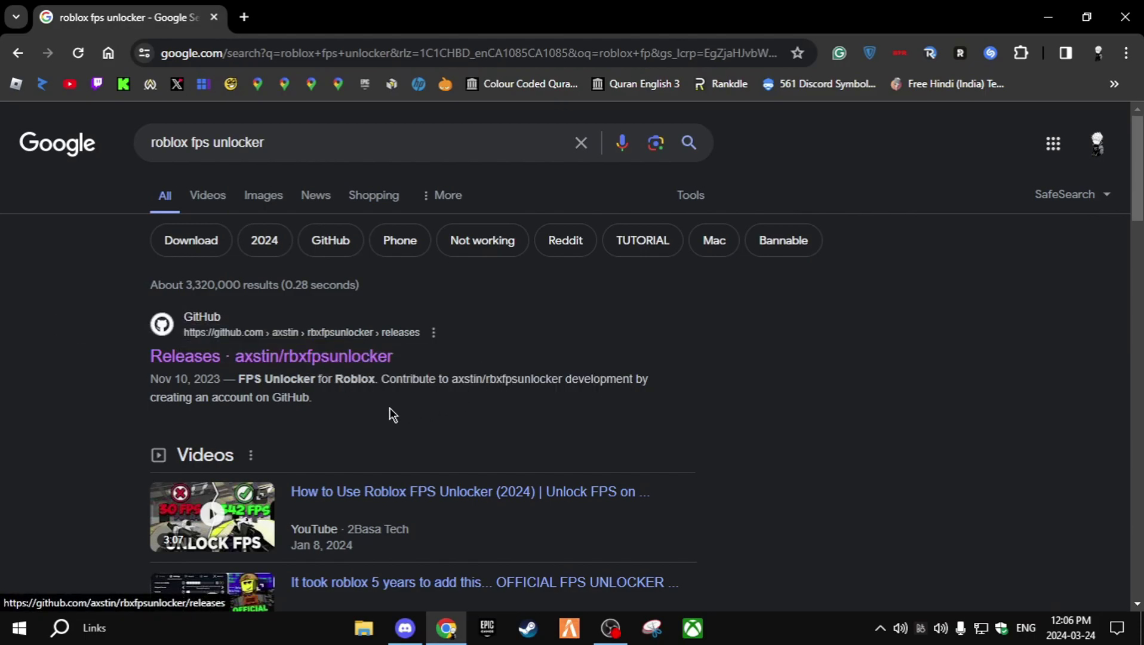
left_click(291, 357)
- Download rbxfpsunlocker-x64.zip for v5.2 and place it on the desktop
scroll(290, 361, "down", 5)
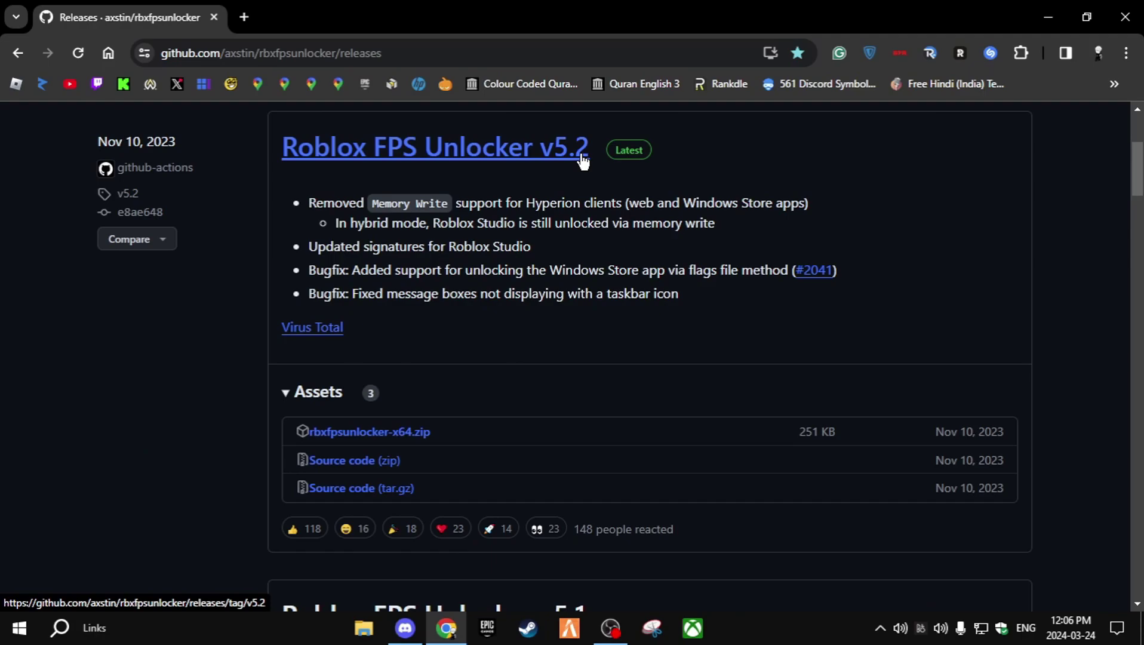
scroll(477, 344, "down", 1)
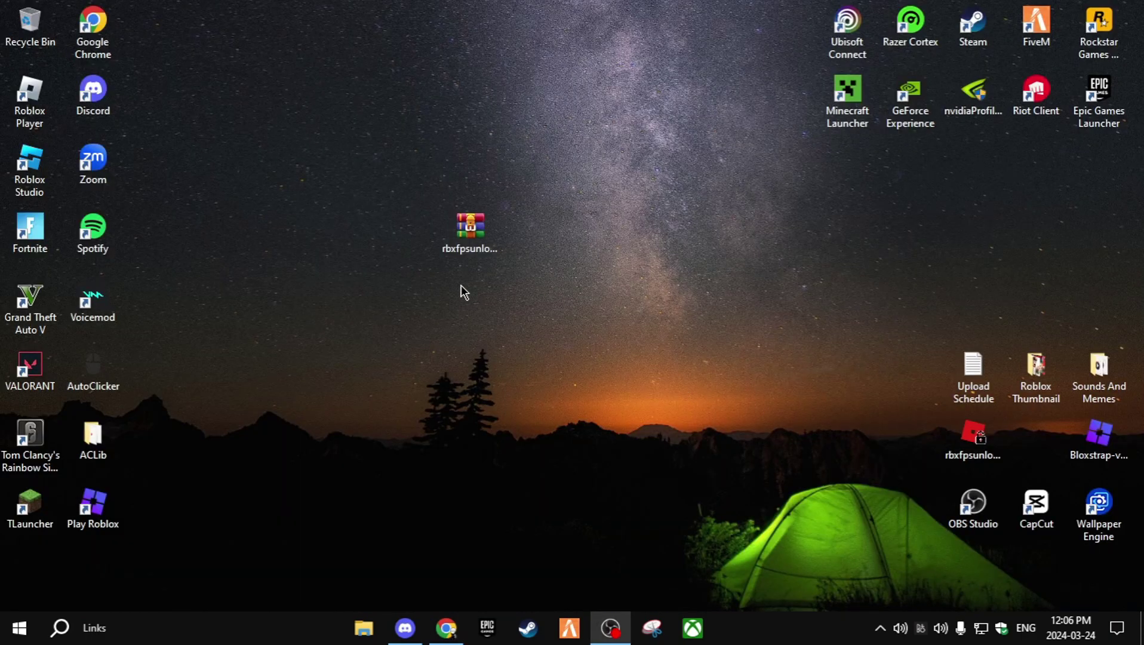
left_click_drag(460, 246, 596, 323)
left_click_drag(585, 403, 662, 424)
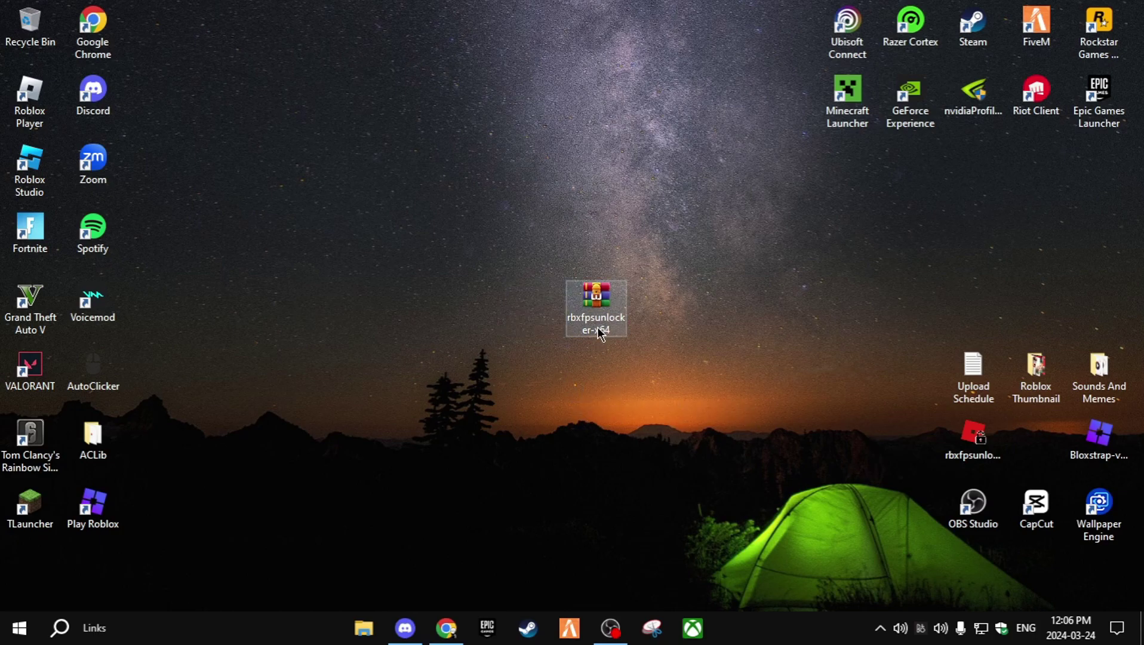
- Extract rbxfpsunlocker.exe from the zip onto the desktop, replacing the existing copy
right_click(601, 301)
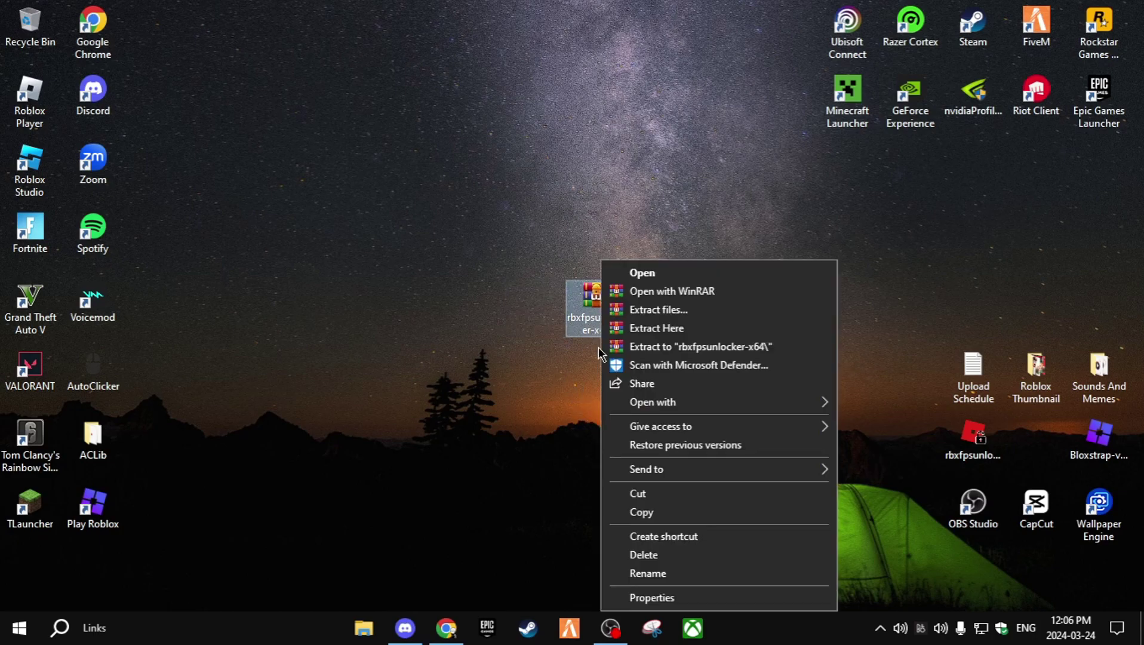
left_click(667, 332)
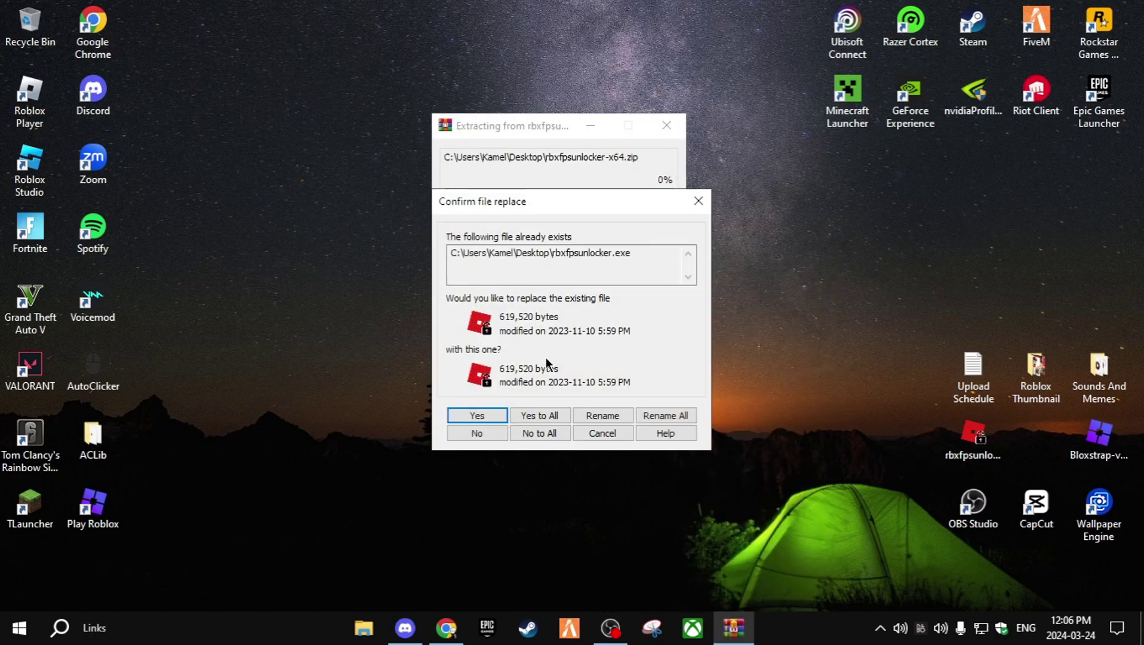
left_click_drag(443, 214, 571, 217)
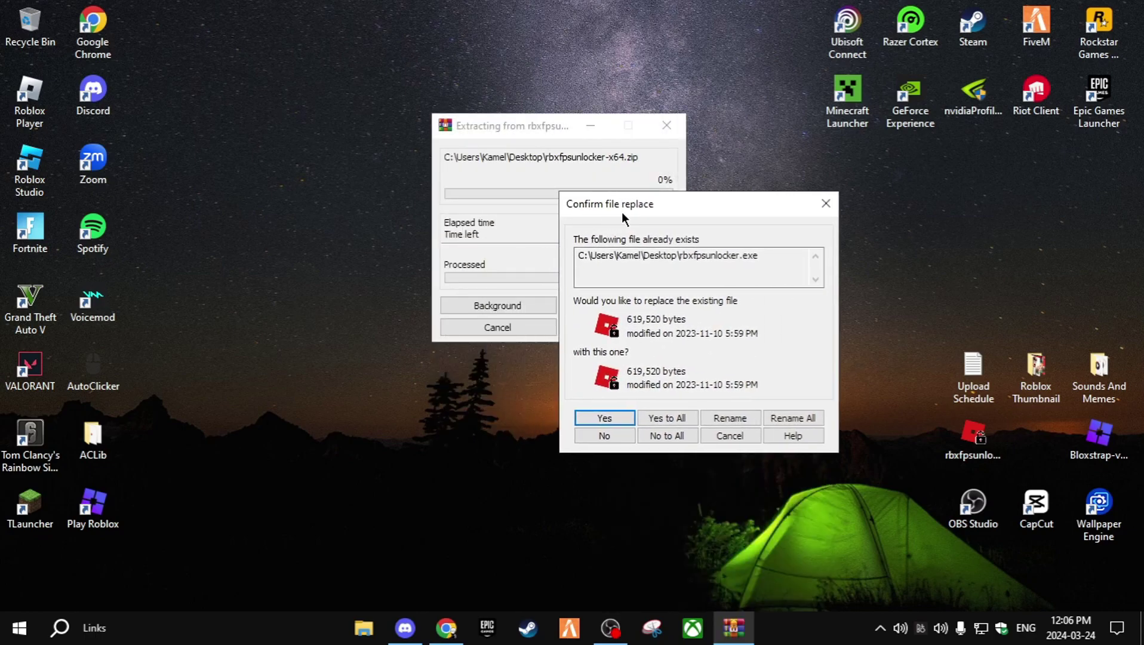
left_click(605, 418)
- Arrange the unlocker exe and its zip beside Bloxstrap on the desktop
left_click_drag(970, 439, 716, 310)
left_click_drag(852, 429, 949, 459)
left_click_drag(608, 322, 1030, 445)
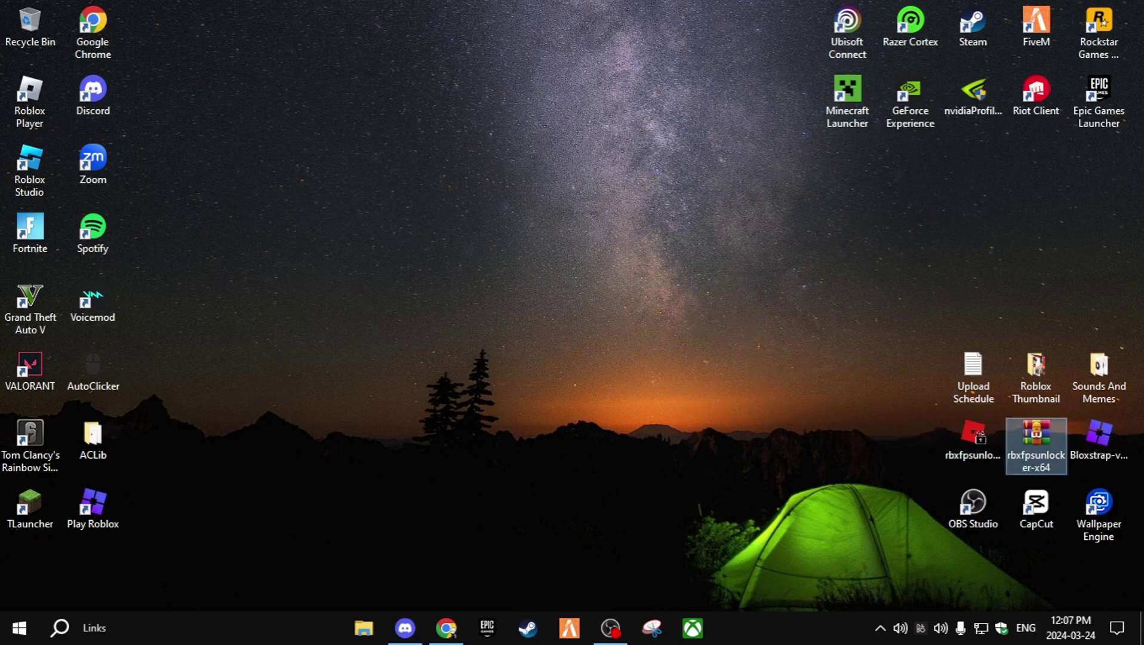
- Join the Catalog Avatar Creator experience from Chrome, letting Bloxstrap upgrade Roblox
key("alt+Tab")
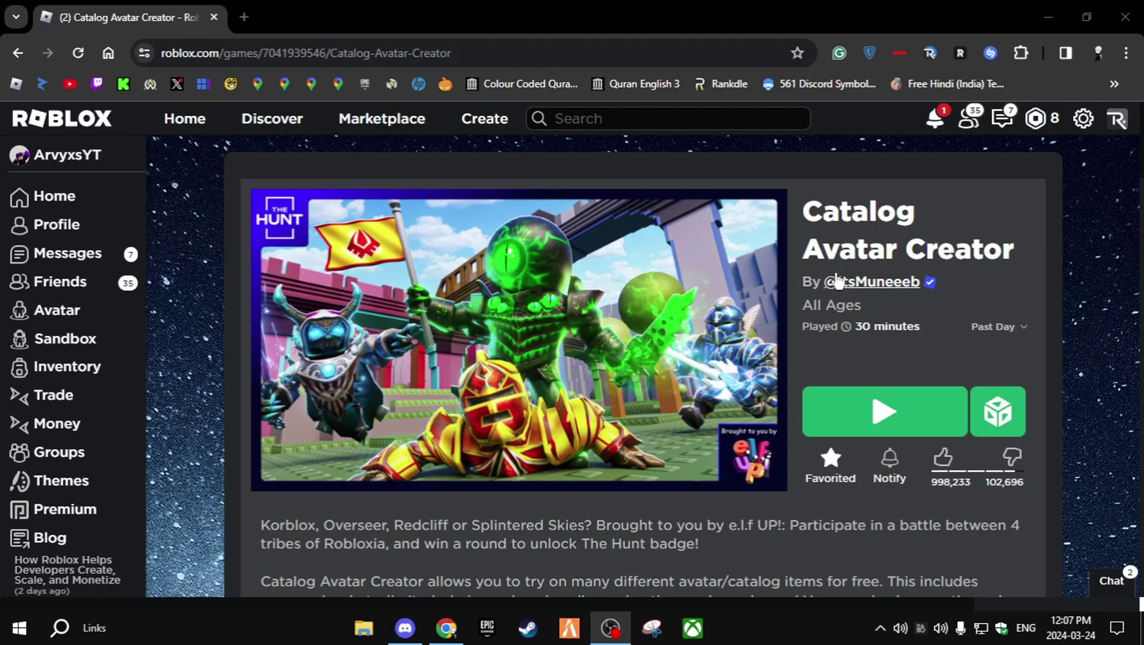
left_click_drag(815, 210, 892, 299)
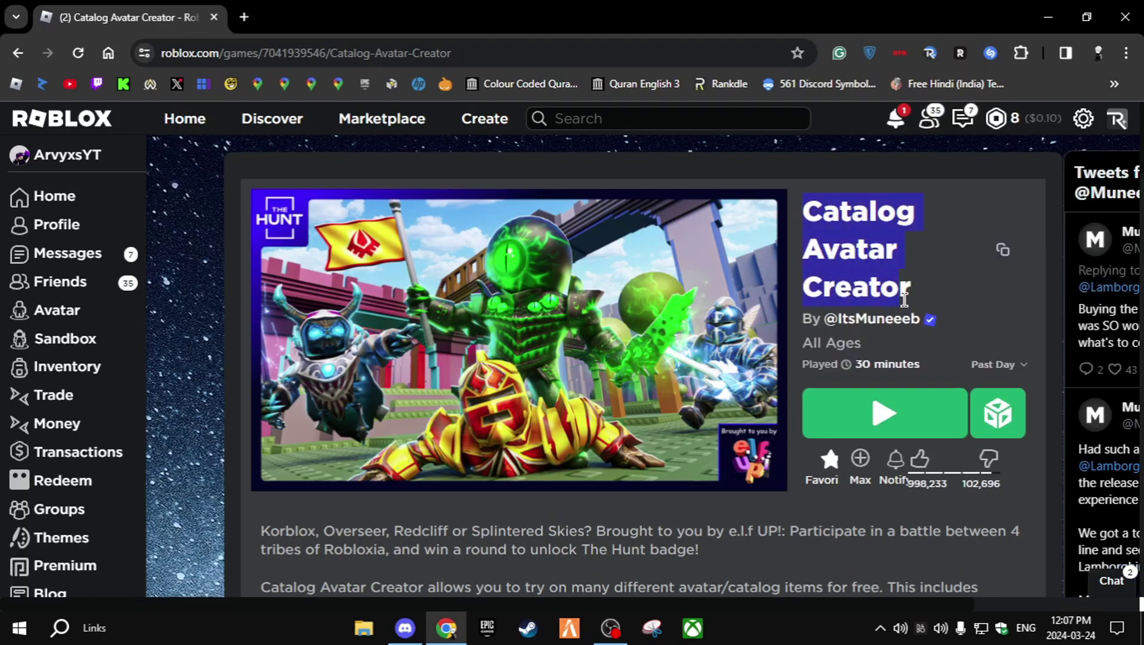
left_click(683, 118)
type("flat")
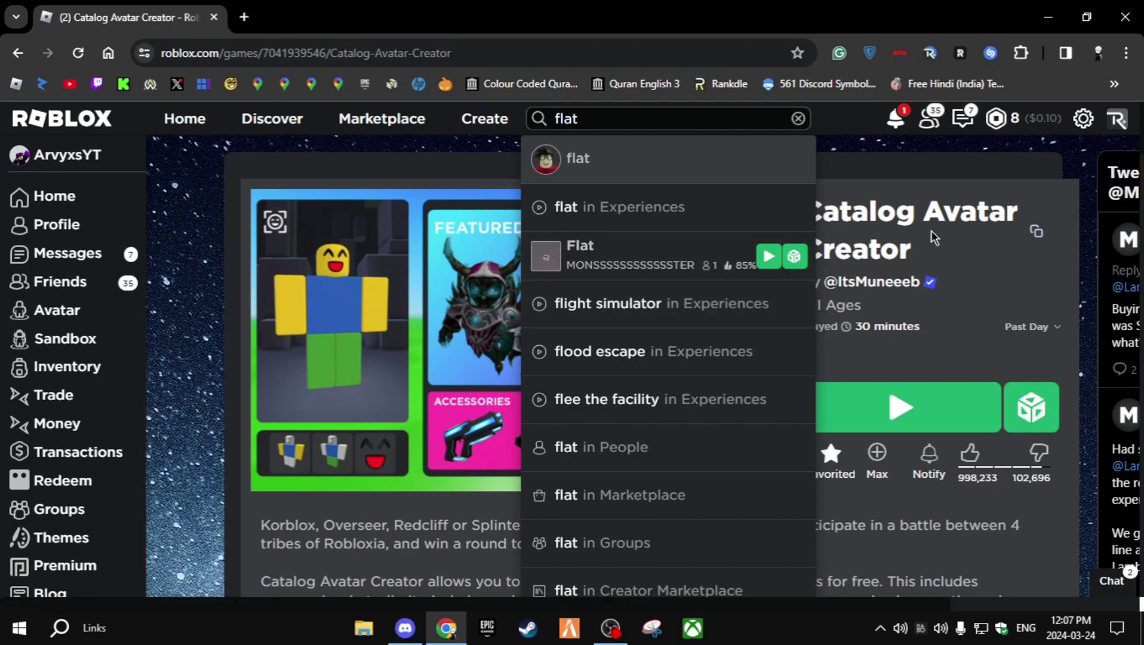
left_click(853, 238)
scroll(893, 286, "down", 15)
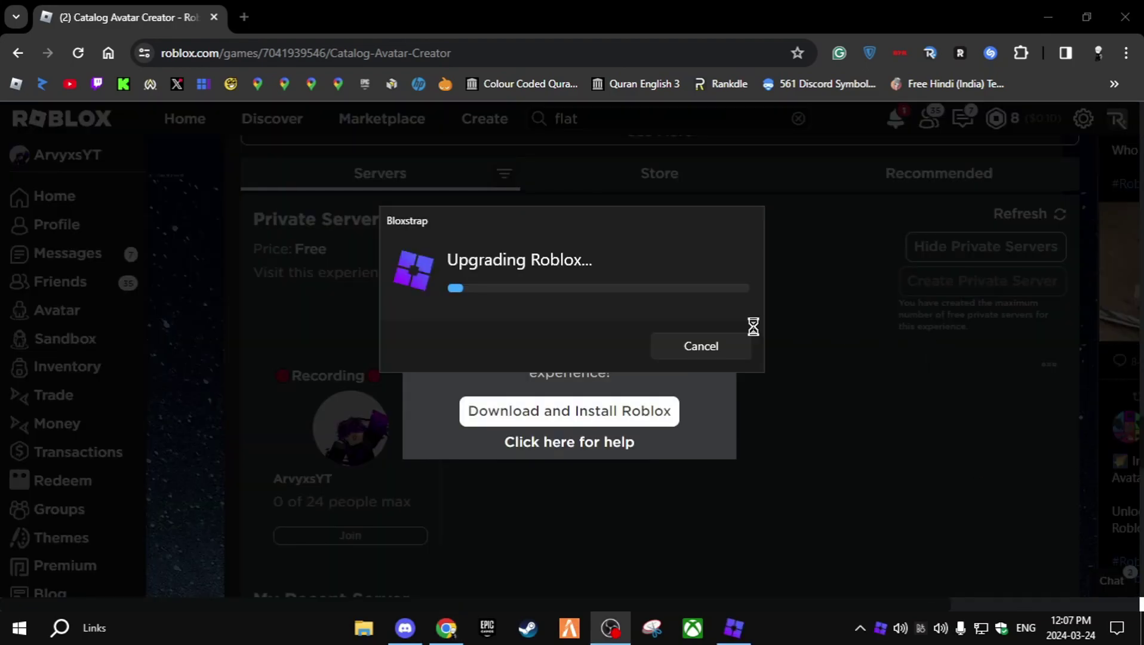
left_click_drag(400, 245, 484, 246)
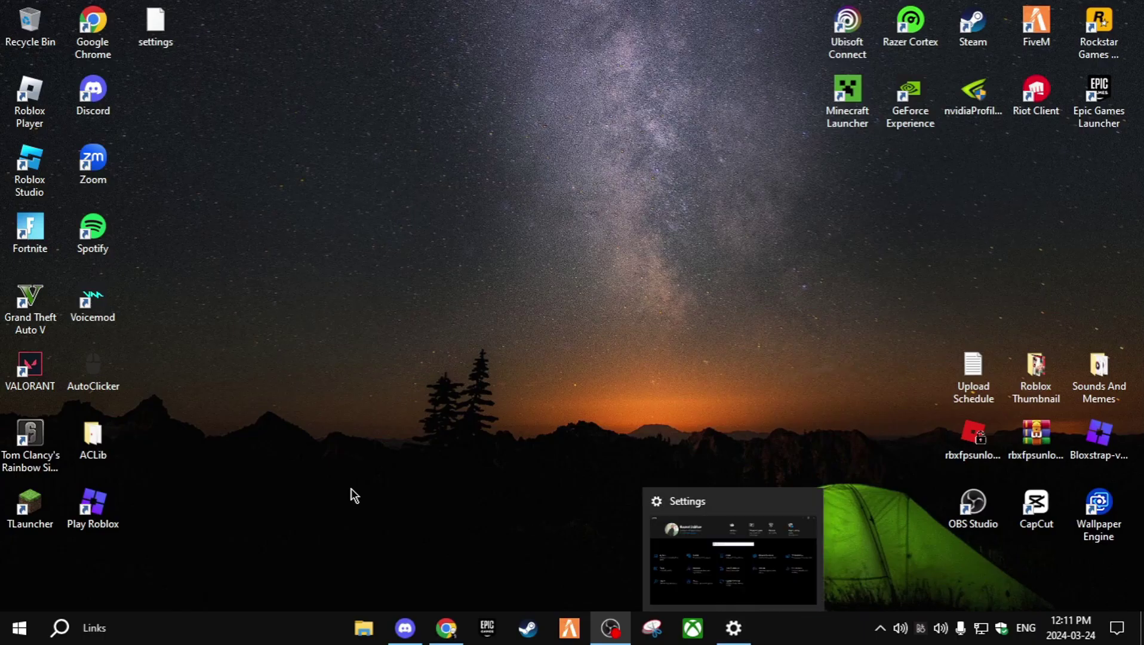
- Run Check for updates under Update & Security, starting two security updates, then return home
left_click(4, 639)
right_click(3, 640)
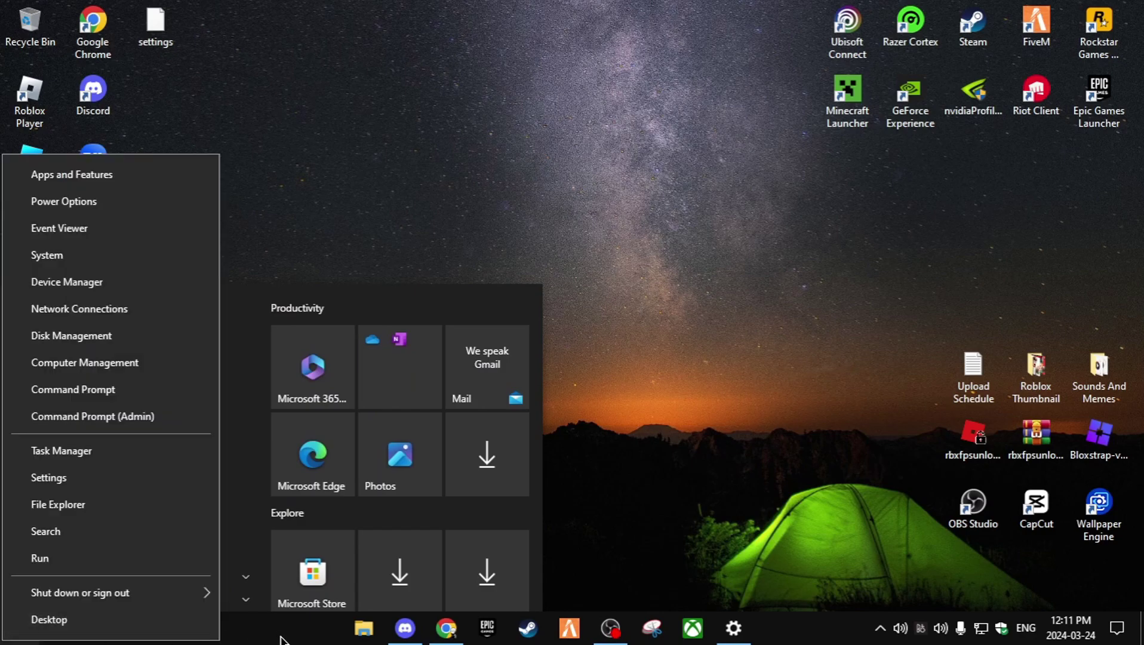
key("Escape")
left_click(20, 552)
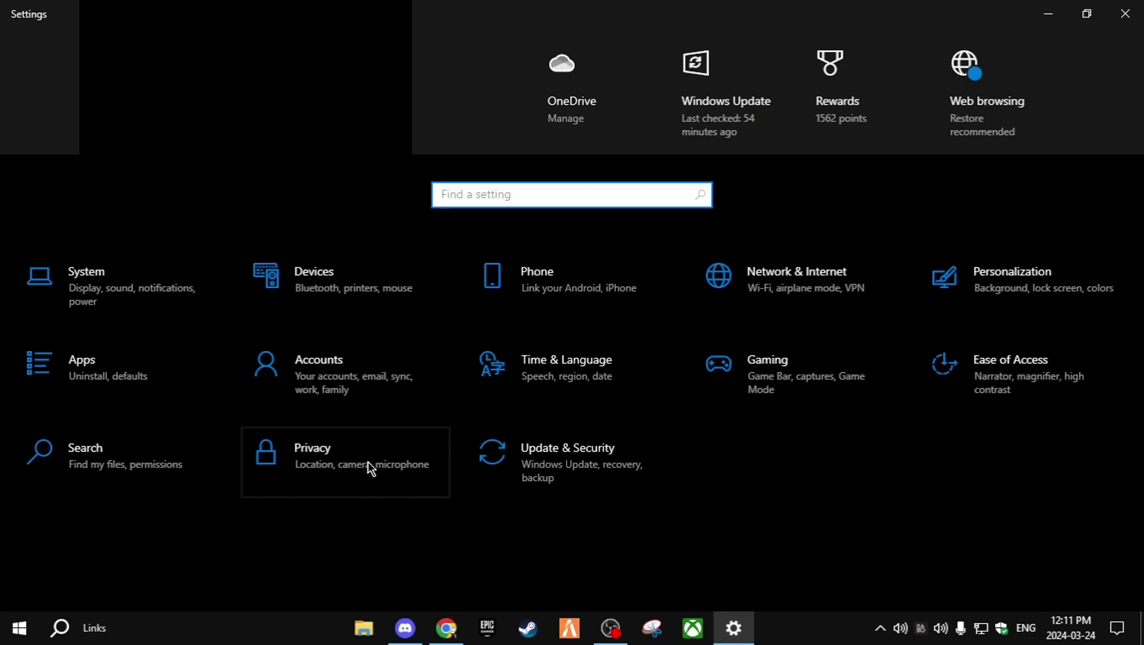
left_click(542, 476)
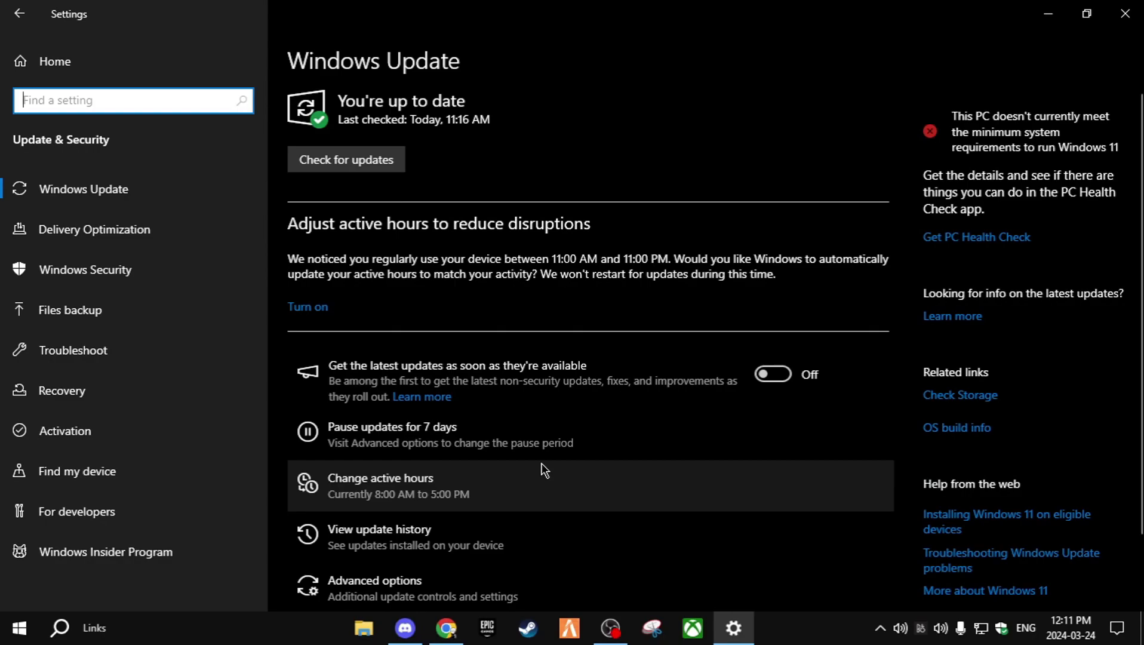
left_click(350, 160)
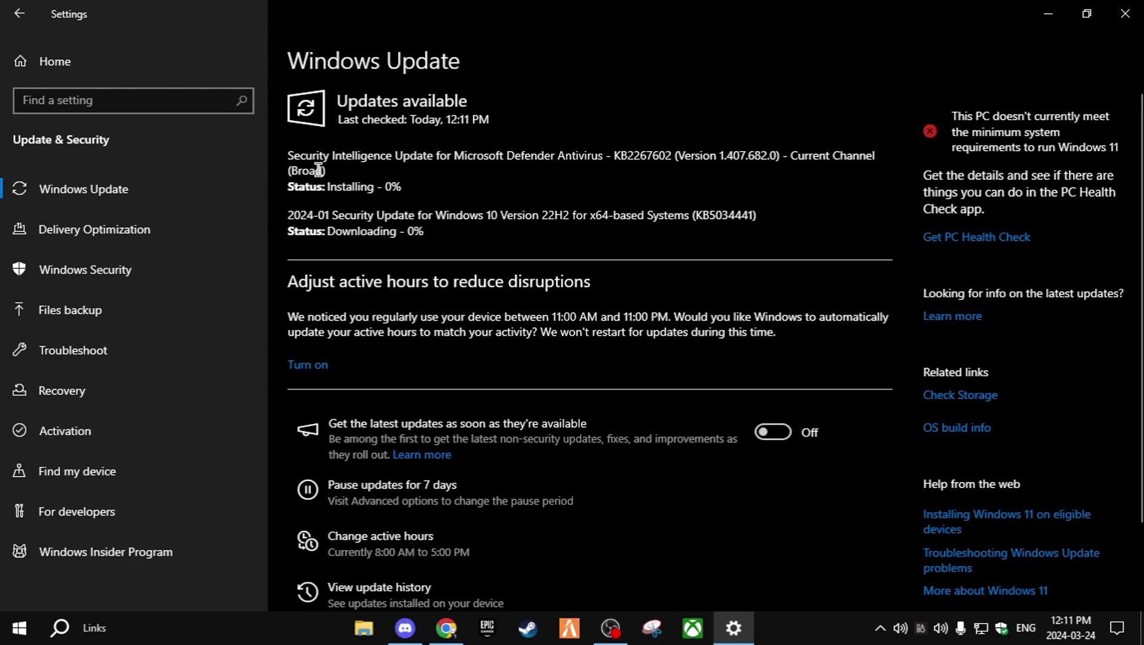
key("alt+Left")
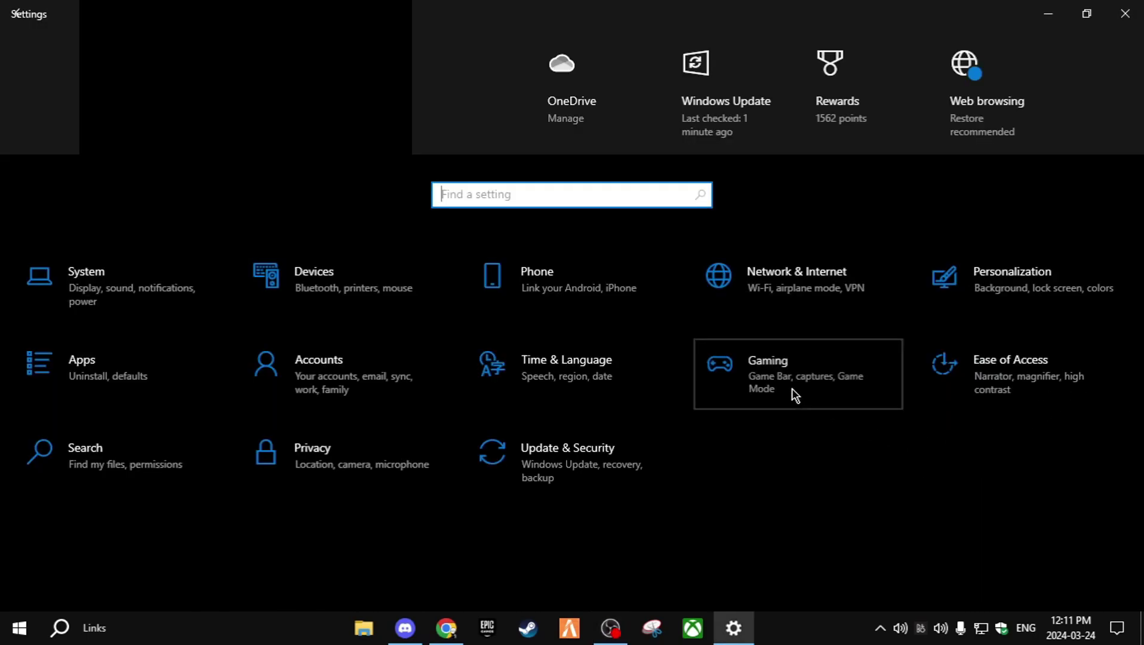
- Set the Captures maximum recording length to 30 minutes
left_click(794, 396)
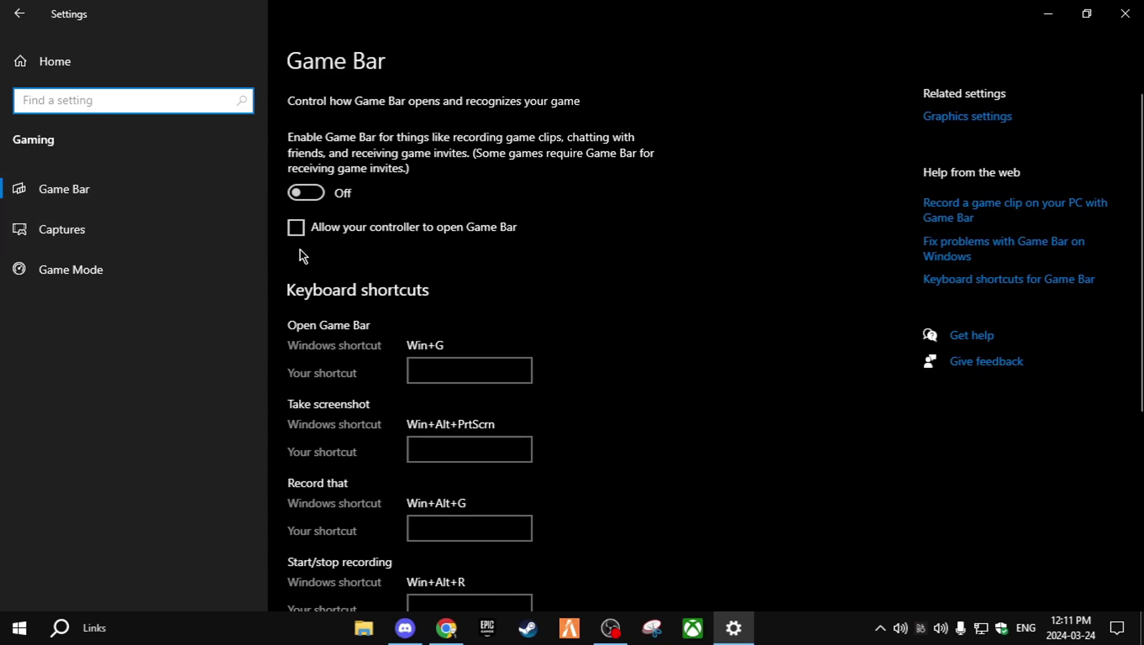
scroll(322, 254, "down", 5)
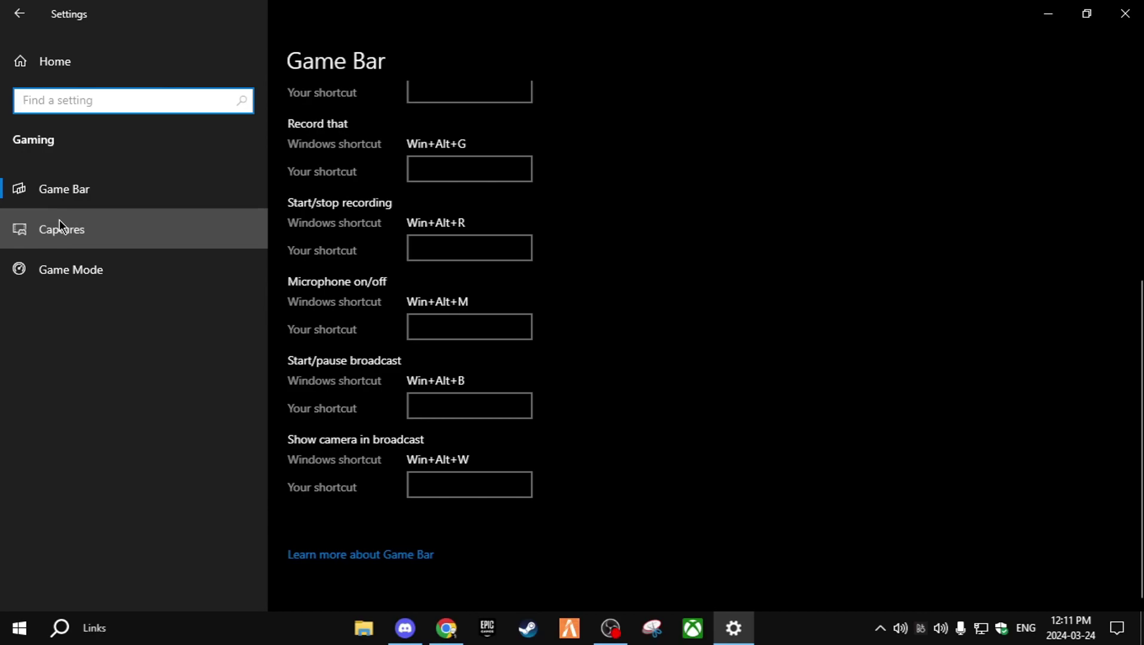
left_click(59, 224)
scroll(491, 337, "down", 2)
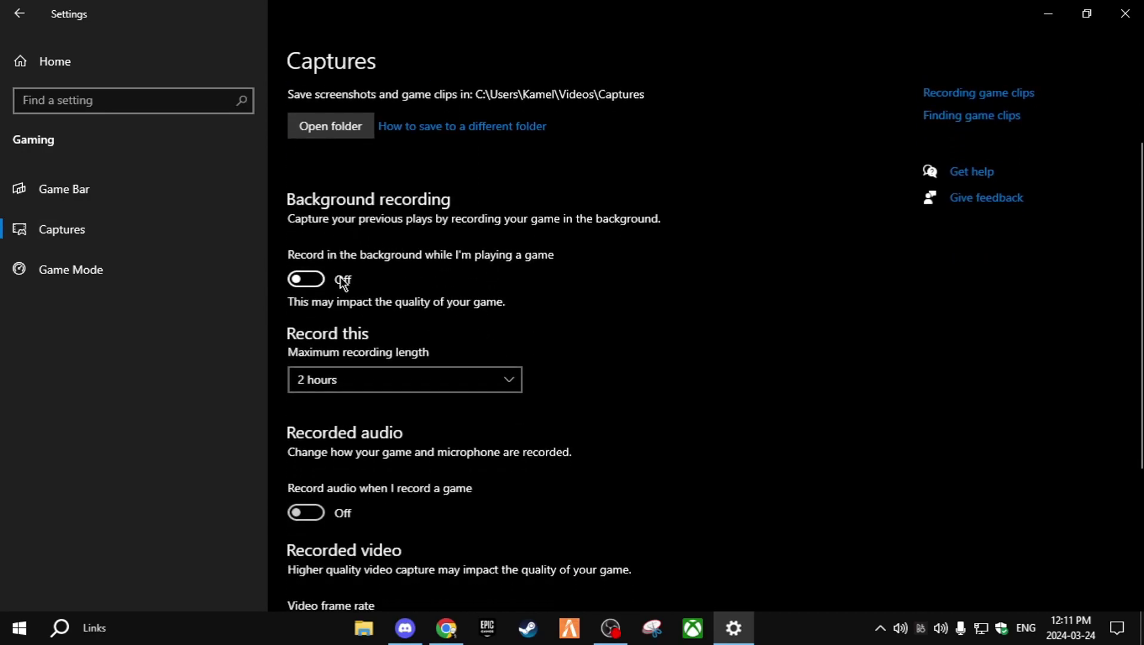
scroll(416, 292, "down", 3)
left_click(419, 289)
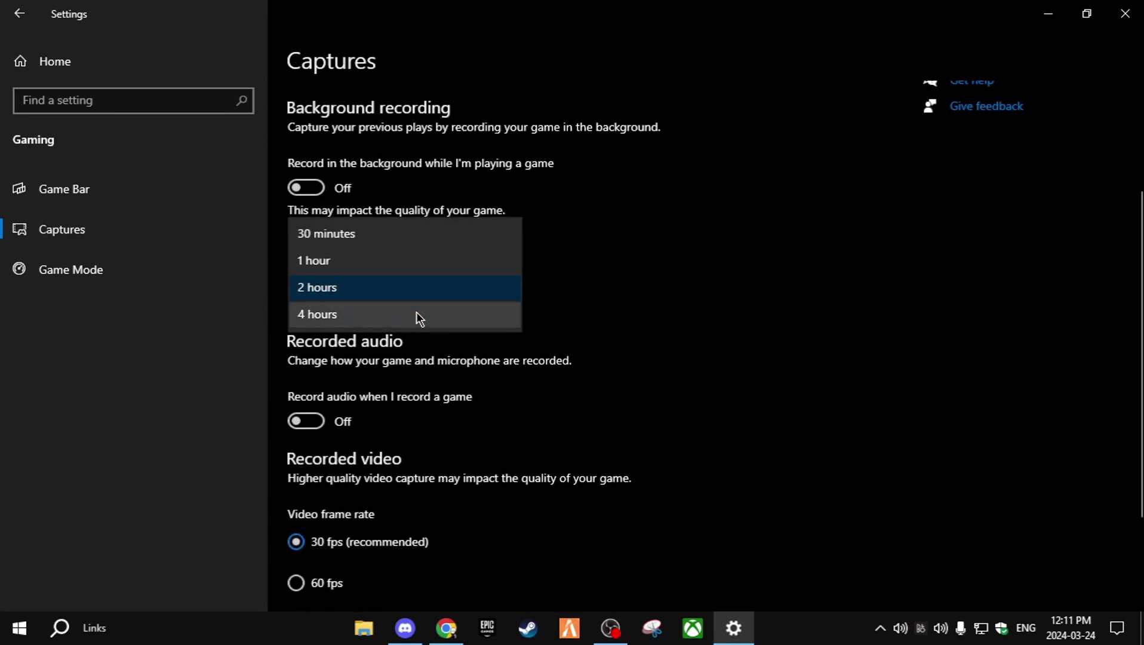
left_click(381, 232)
- Confirm Game Mode is on, review Graphics settings, and minimize Settings to the desktop
scroll(580, 317, "down", 1)
scroll(580, 317, "down", 2)
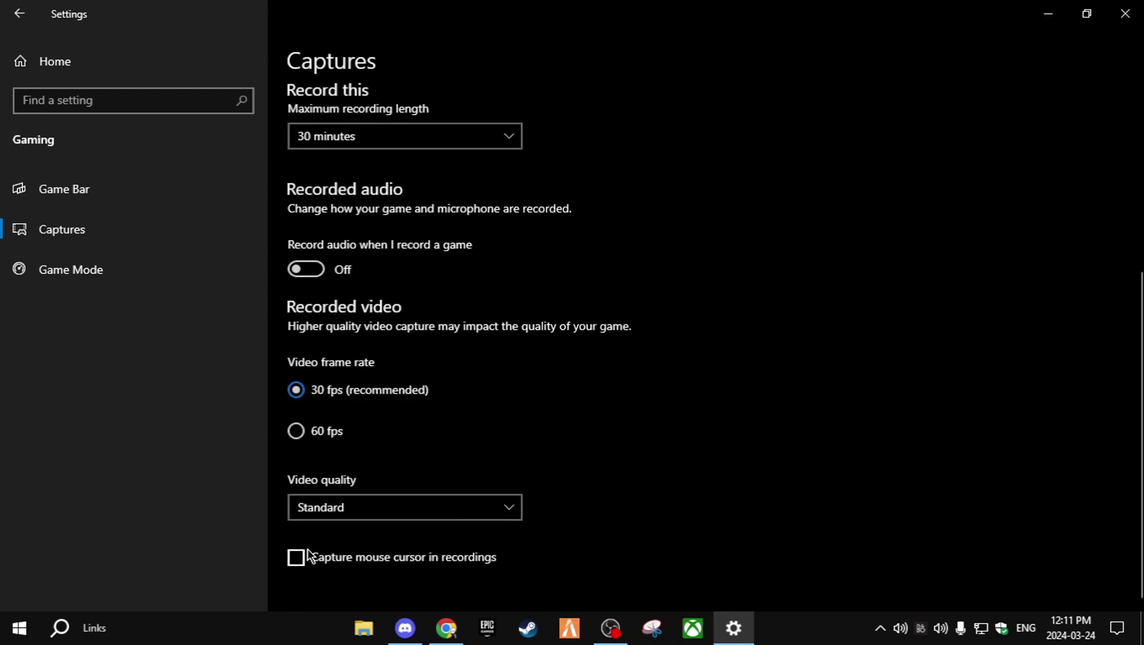
left_click(158, 282)
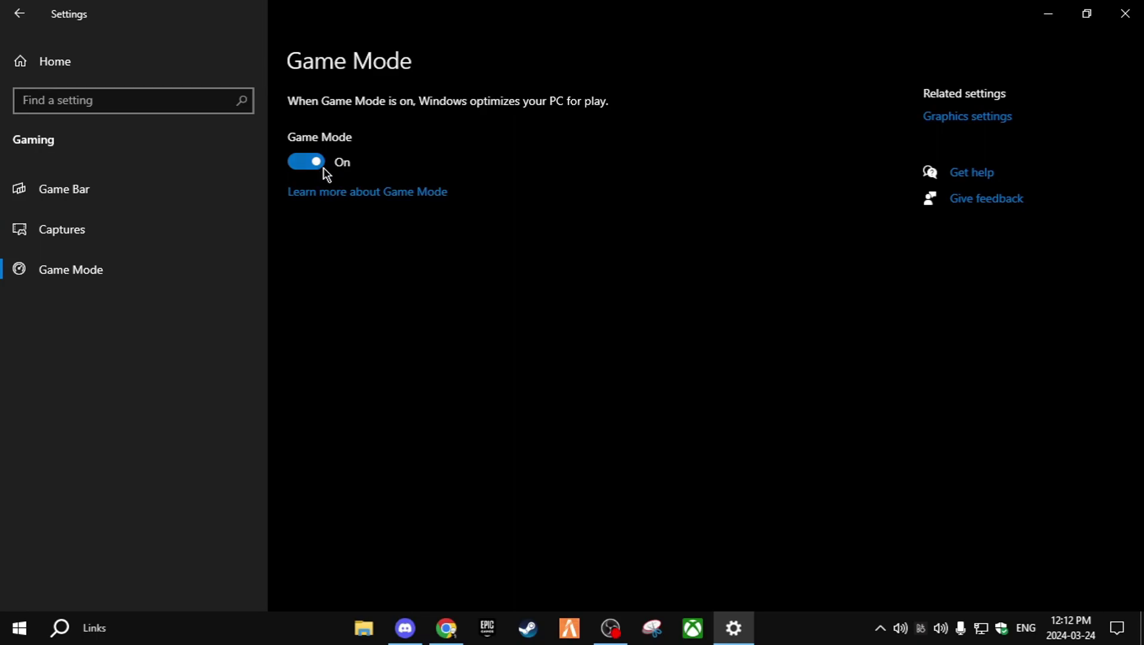
left_click(955, 117)
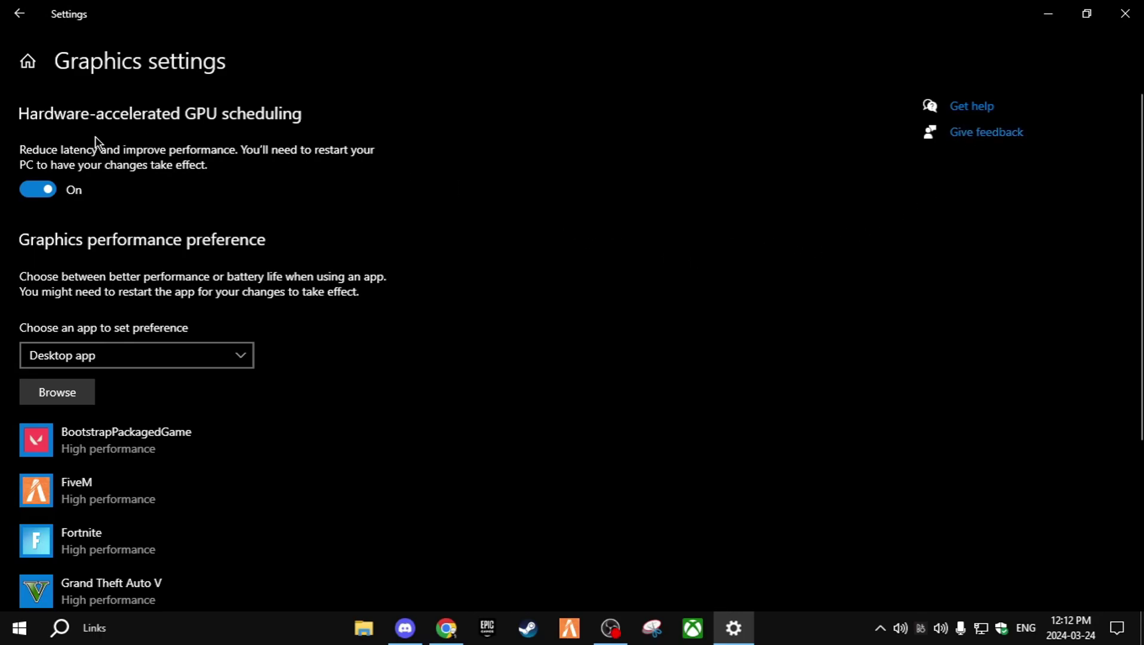
scroll(40, 173, "down", 1)
scroll(47, 168, "up", 1)
scroll(489, 309, "down", 4)
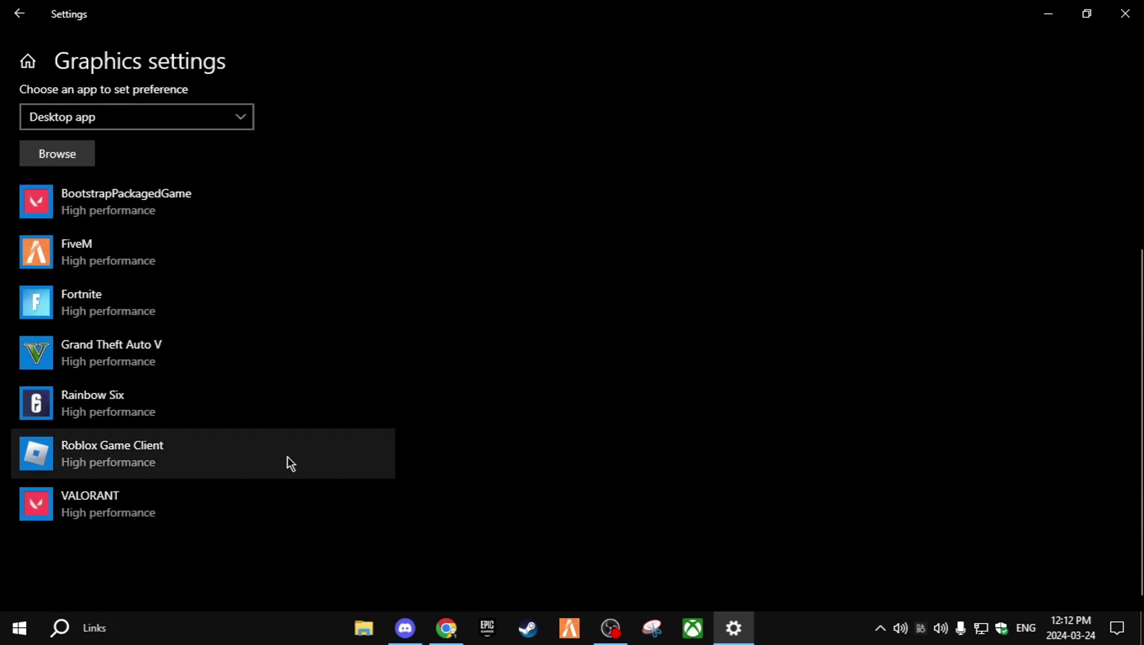
left_click(1050, 21)
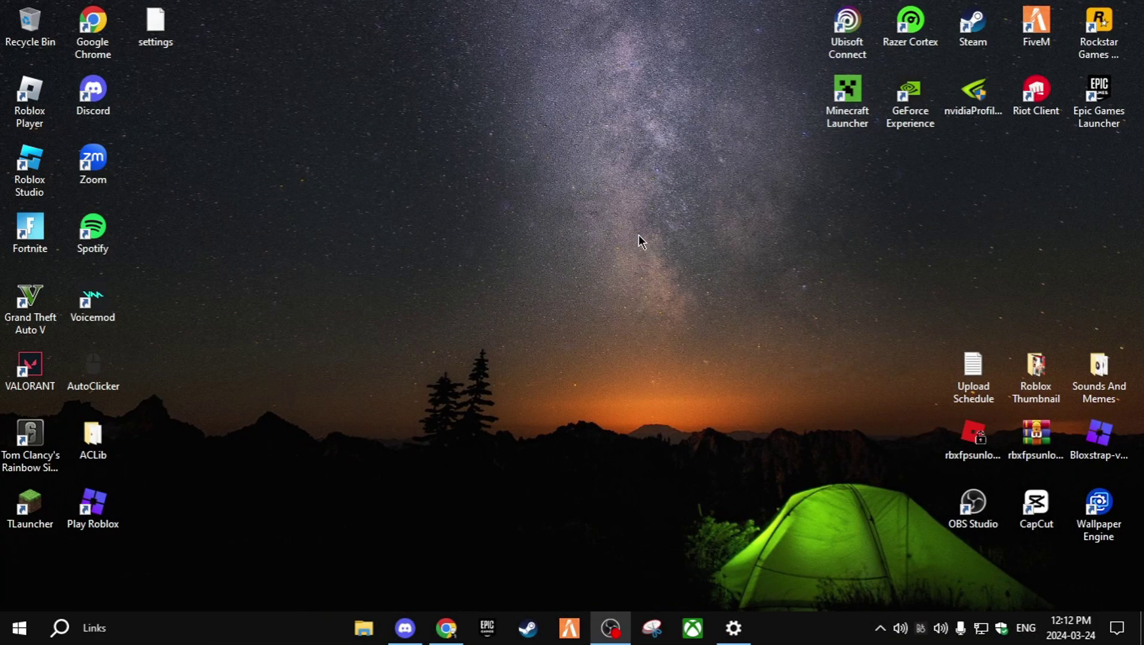
mouse_move(37, 119)
left_mouse_down()
mouse_move(383, 133)
mouse_move(30, 115)
left_mouse_up()
- Open Roblox Player's file location and RobloxPlayerBeta's Compatibility properties
right_click(26, 120)
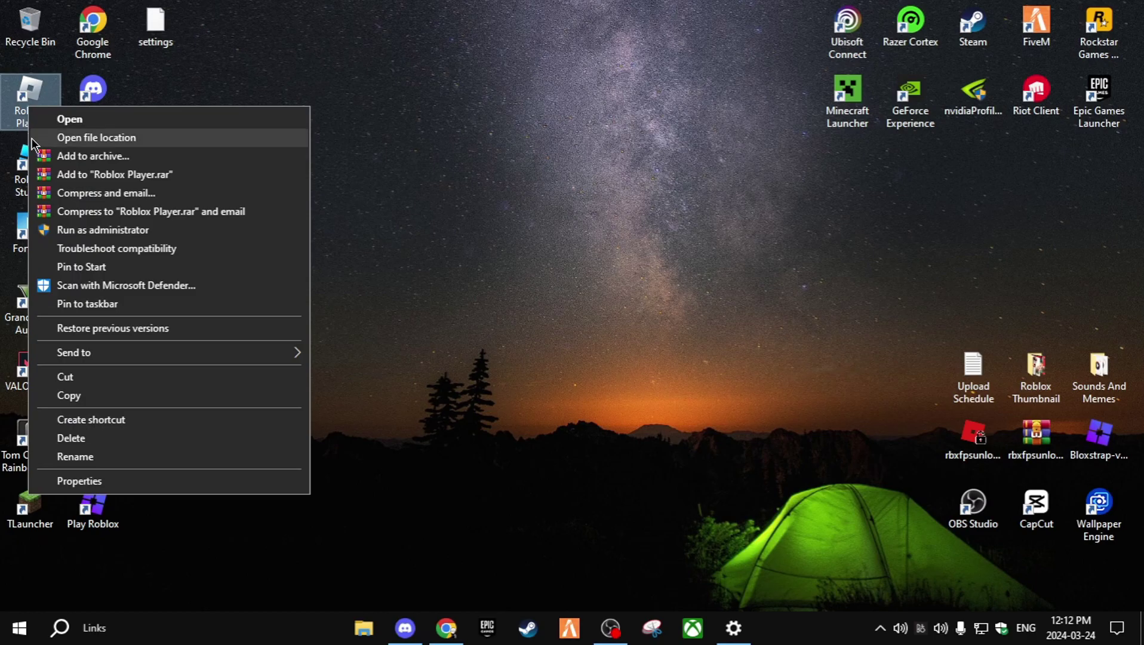
left_click(72, 136)
left_click_drag(481, 36, 515, 45)
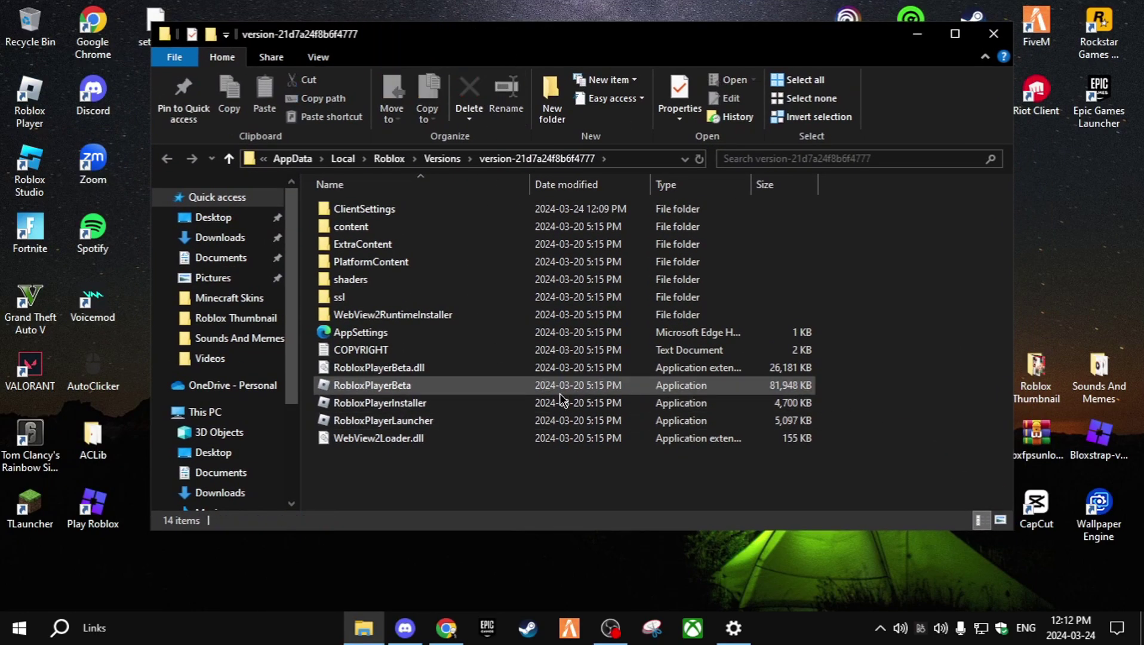
right_click(416, 386)
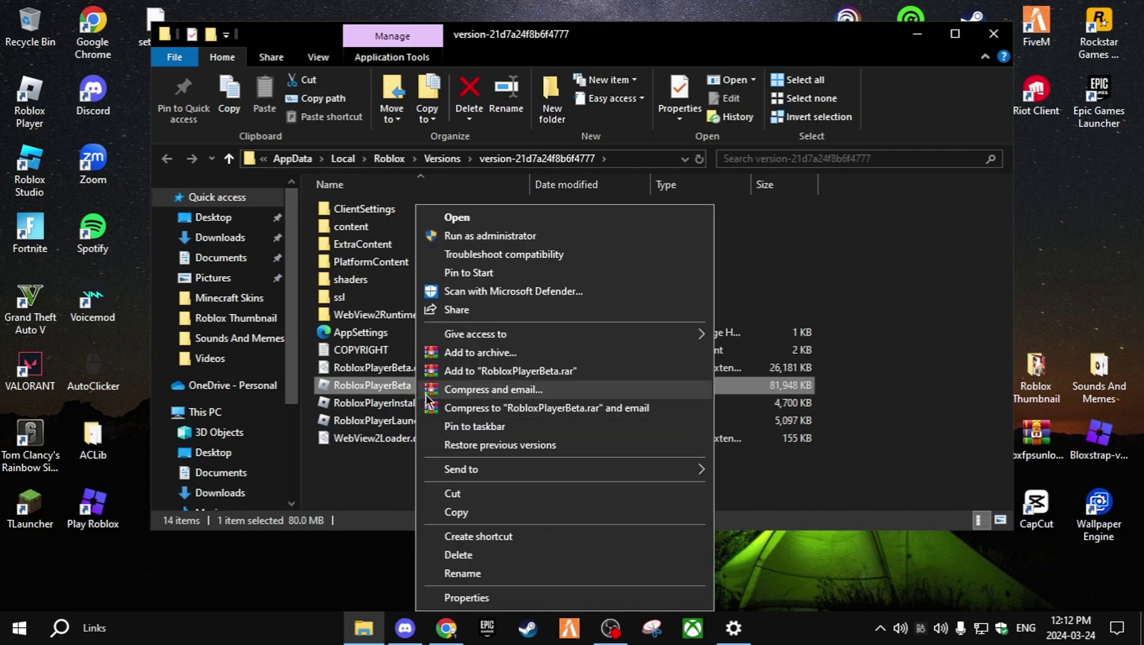
left_click(474, 597)
left_click(571, 201)
left_click_drag(583, 159, 594, 27)
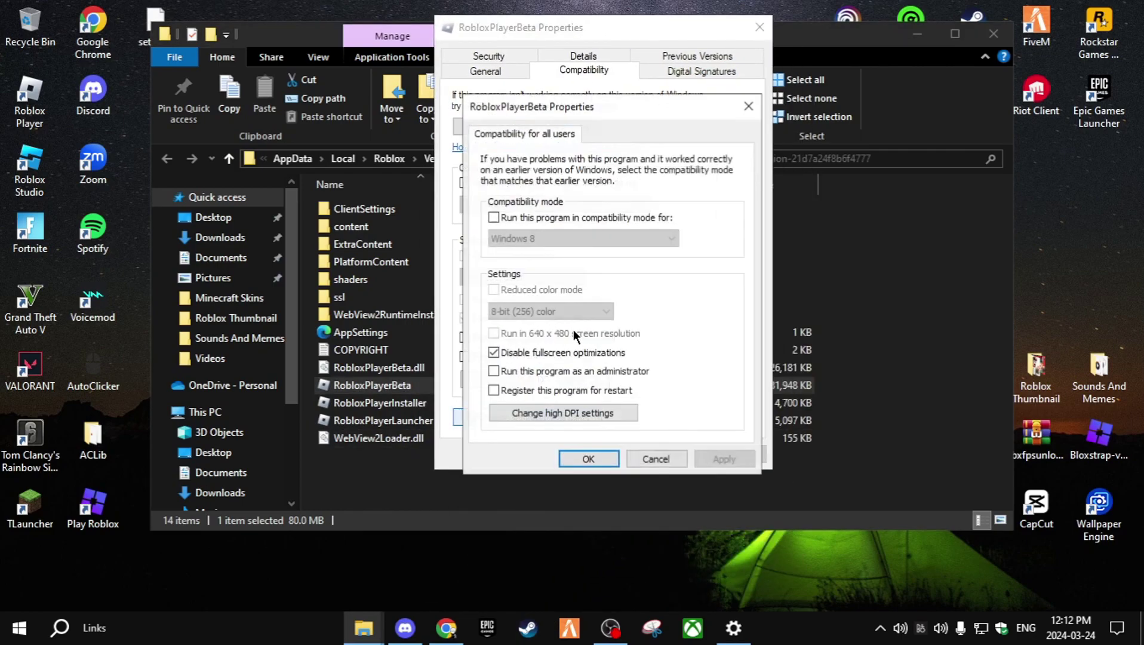
- Disable fullscreen optimizations and set the high DPI override to Application, then reveal the folder path
left_click(605, 414)
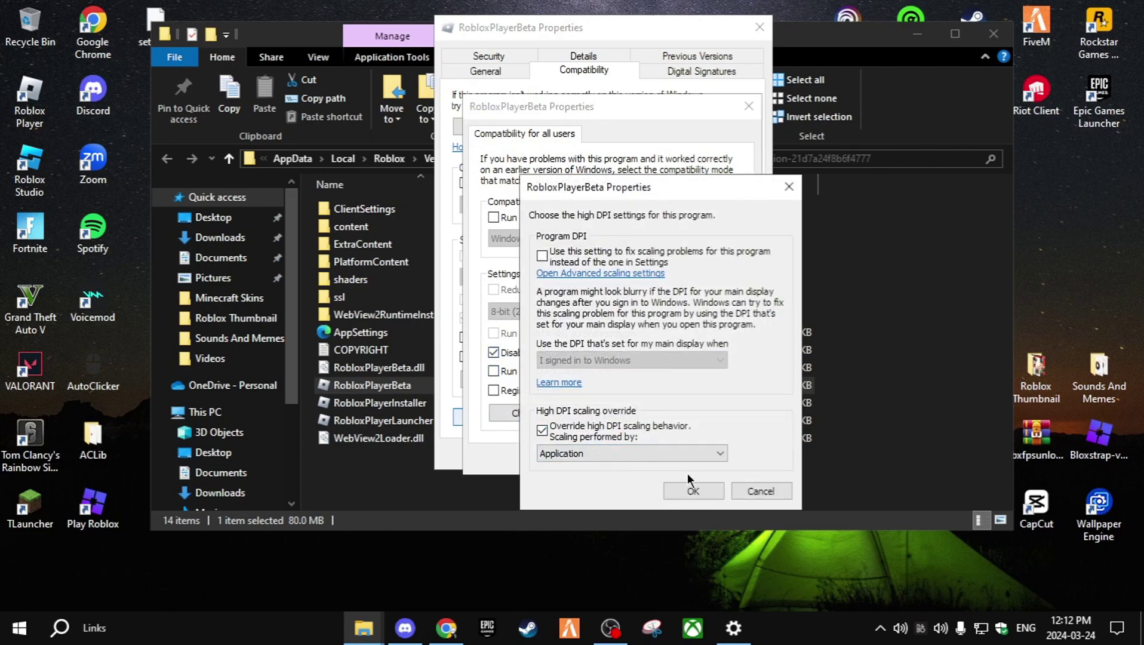
left_click(688, 486)
left_click(588, 459)
left_click(592, 457)
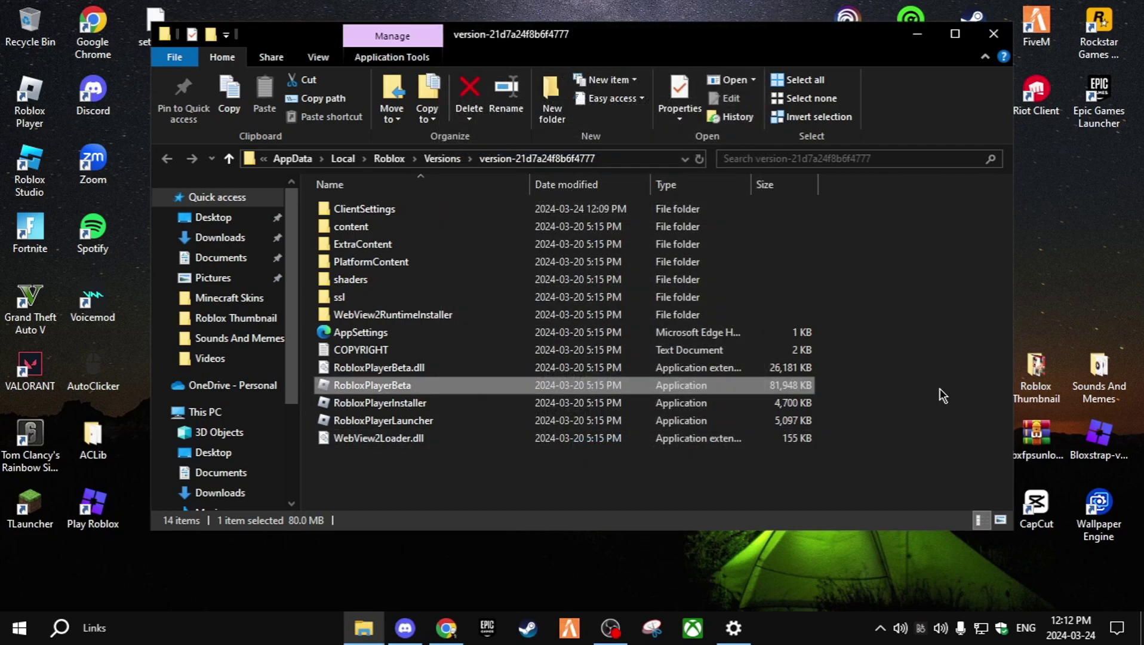
left_click(611, 157)
left_click(734, 627)
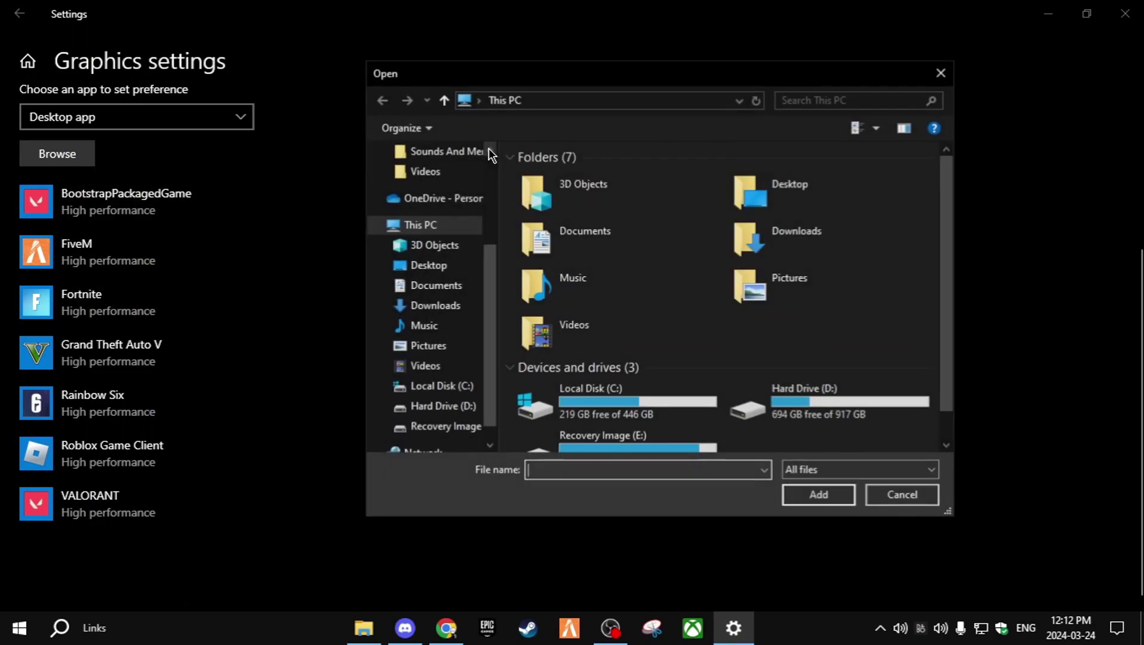
- Add RobloxPlayerBeta.exe from the version folder and save Roblox Game Client at High performance
left_click(562, 97)
key("ctrl+v")
key("Return")
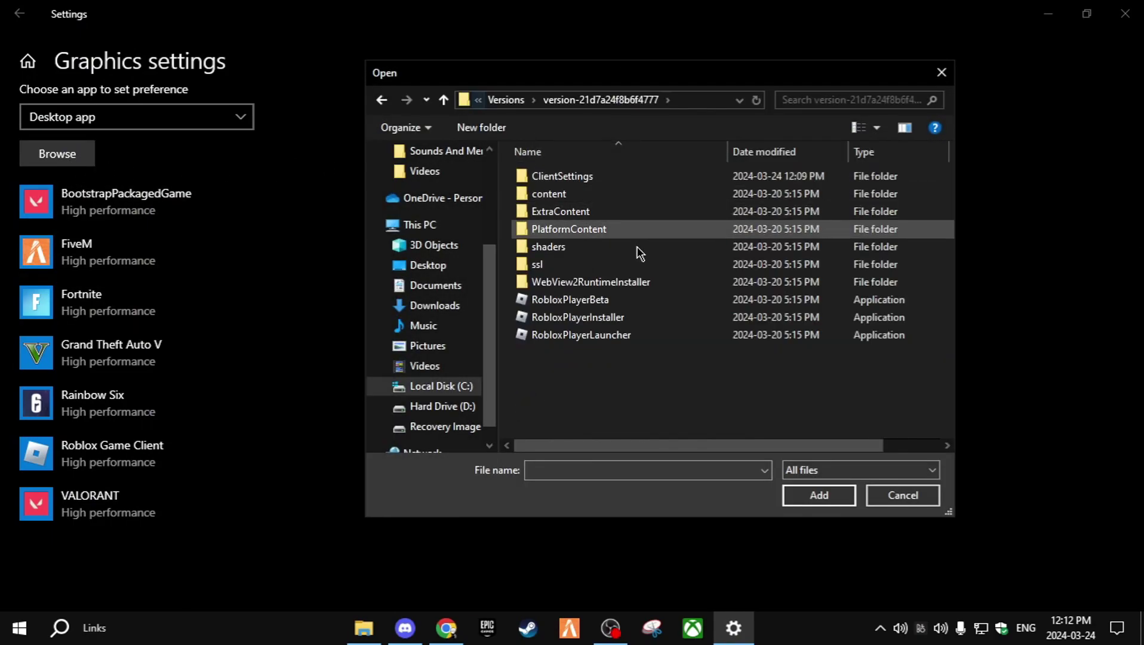
double_click(628, 299)
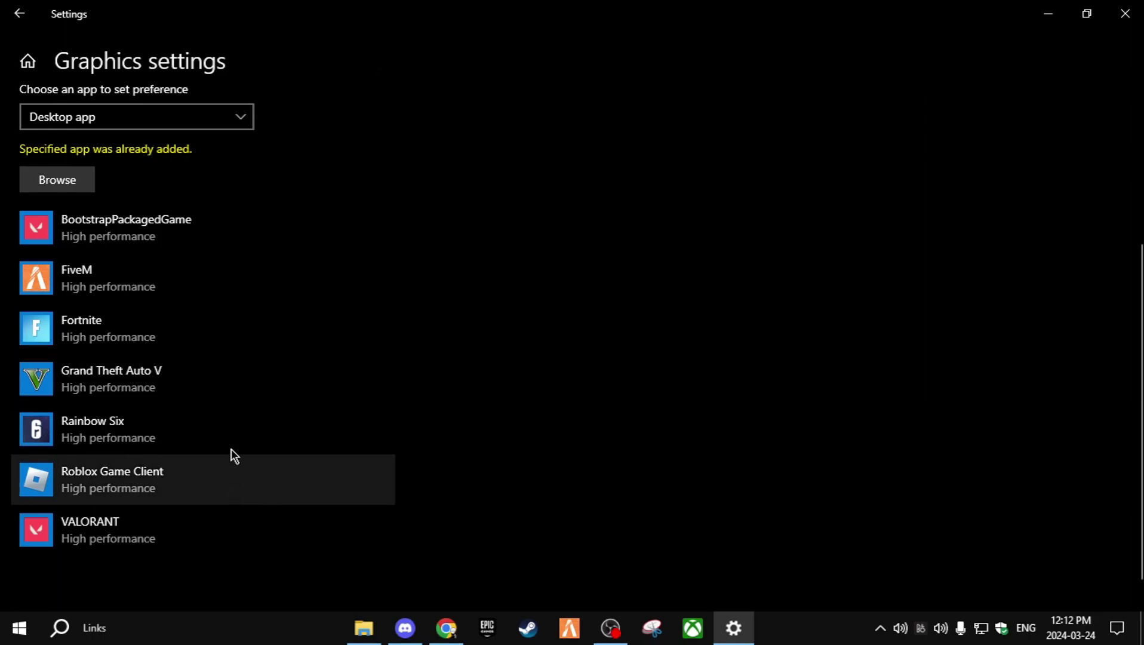
left_click(203, 493)
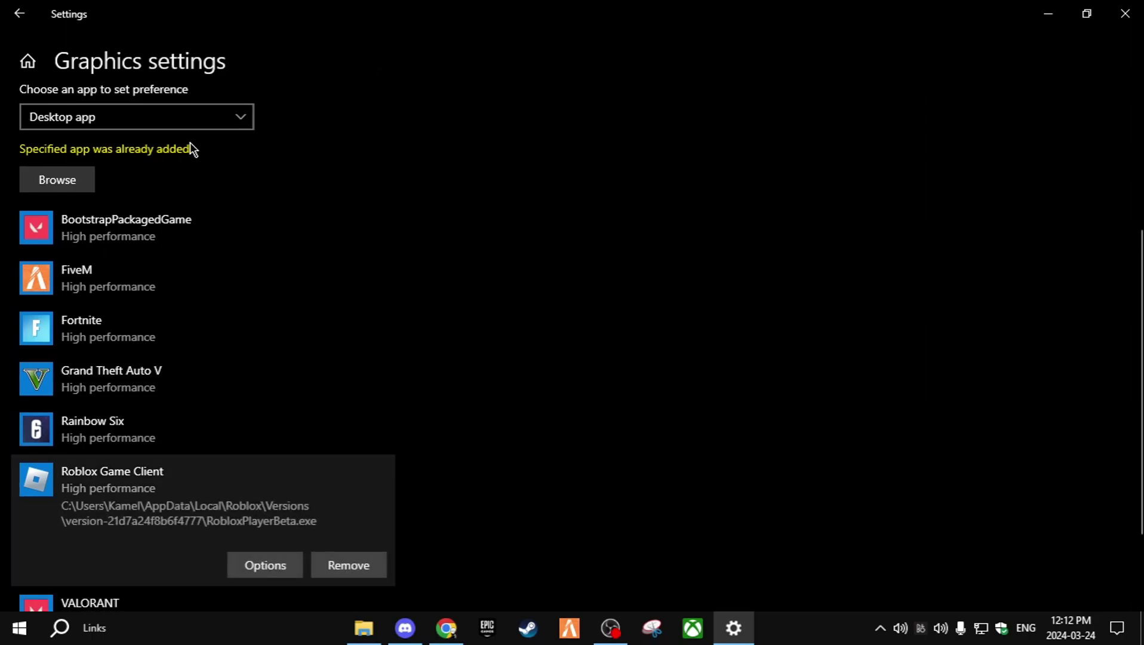
scroll(603, 347, "down", 3)
left_click(267, 465)
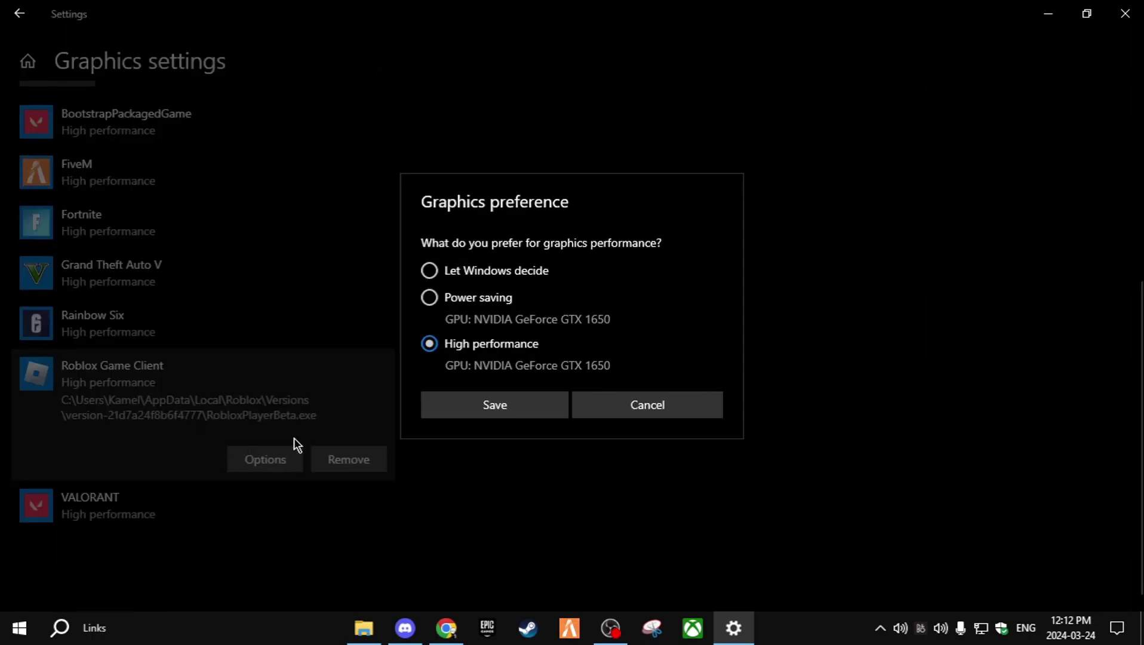
left_click(445, 272)
left_click(452, 351)
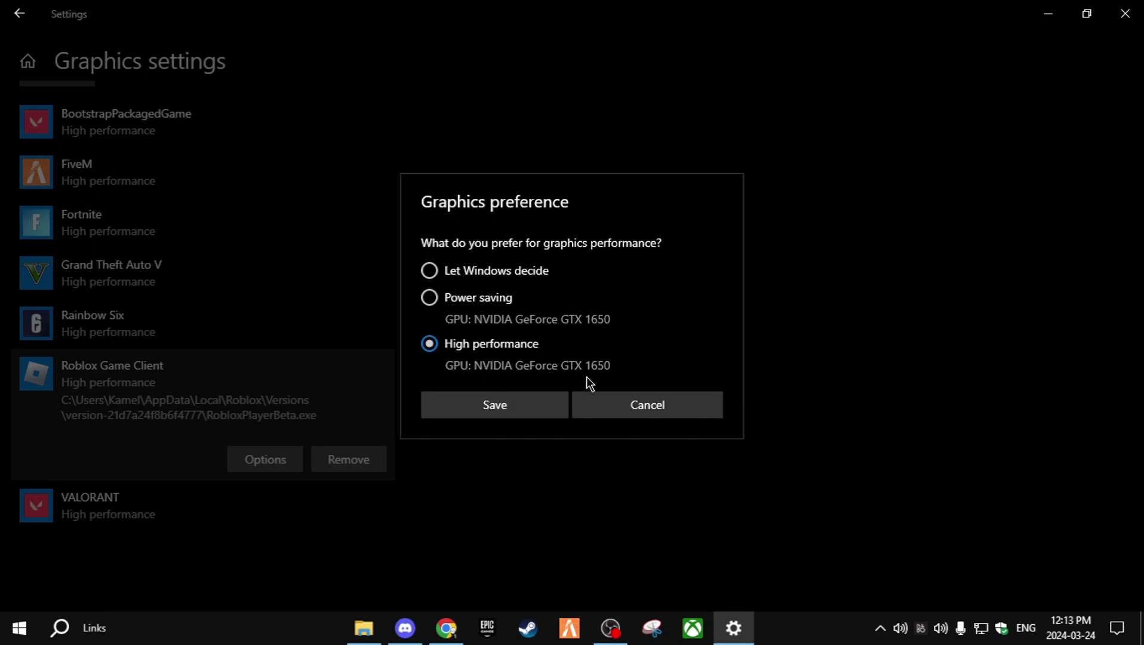
left_click(527, 402)
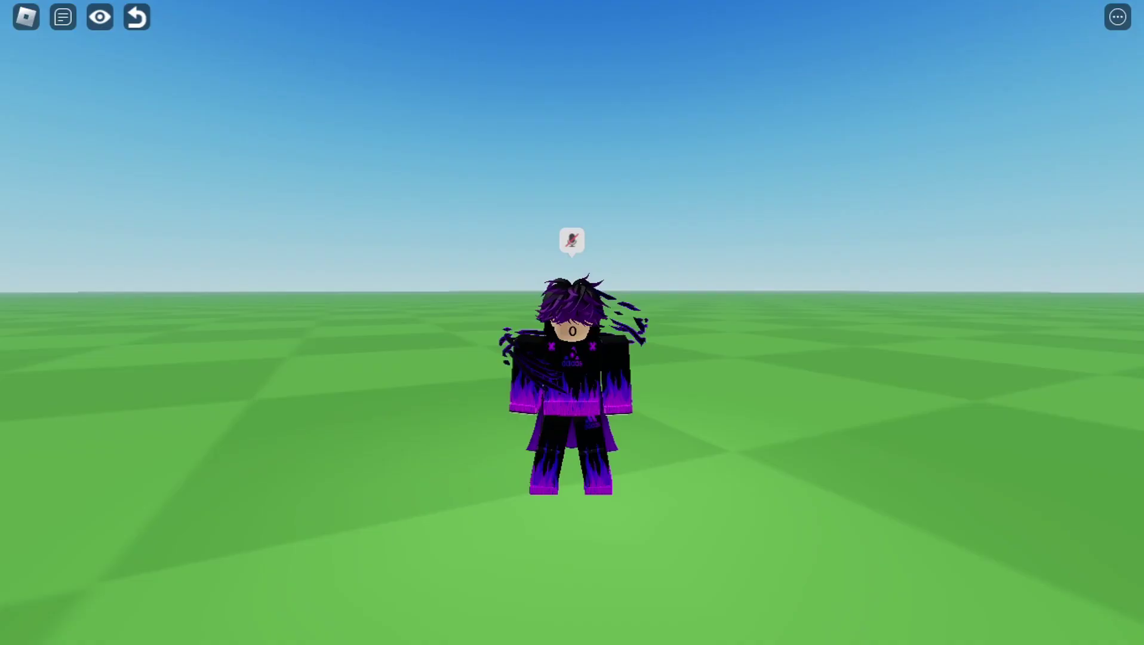
- Drag Roblox's Graphics Quality to the full 10 blocks and resume the game
scroll(681, 392, "up", 3)
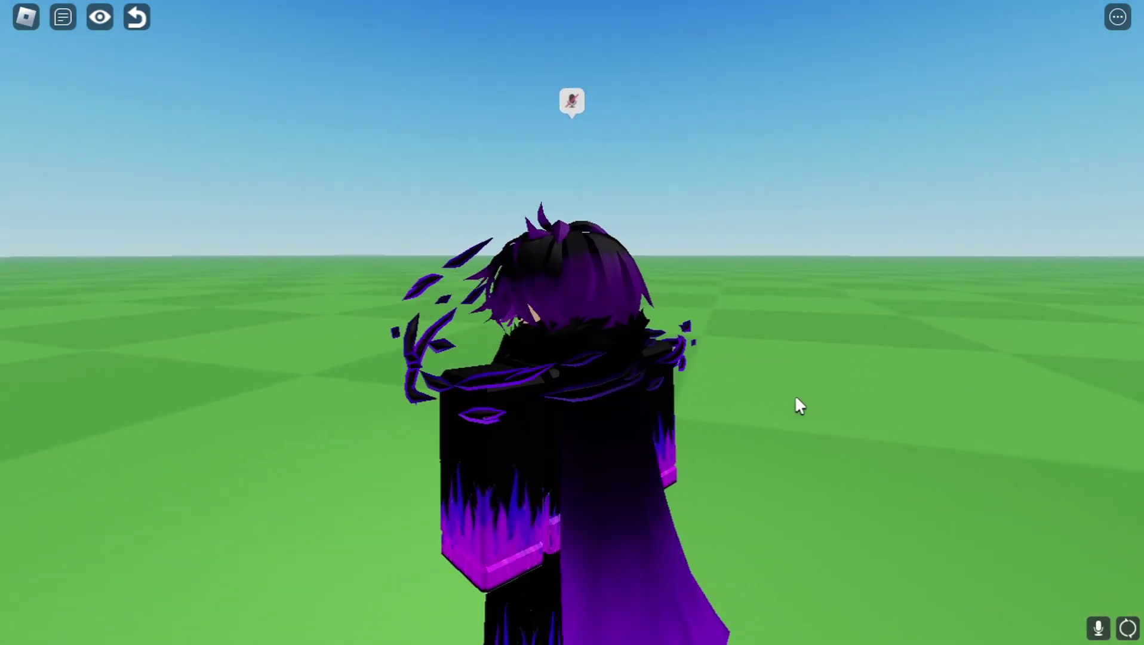
key("s")
left_click(23, 24)
left_click(457, 74)
scroll(606, 239, "down", 5)
left_click_drag(598, 306, 848, 305)
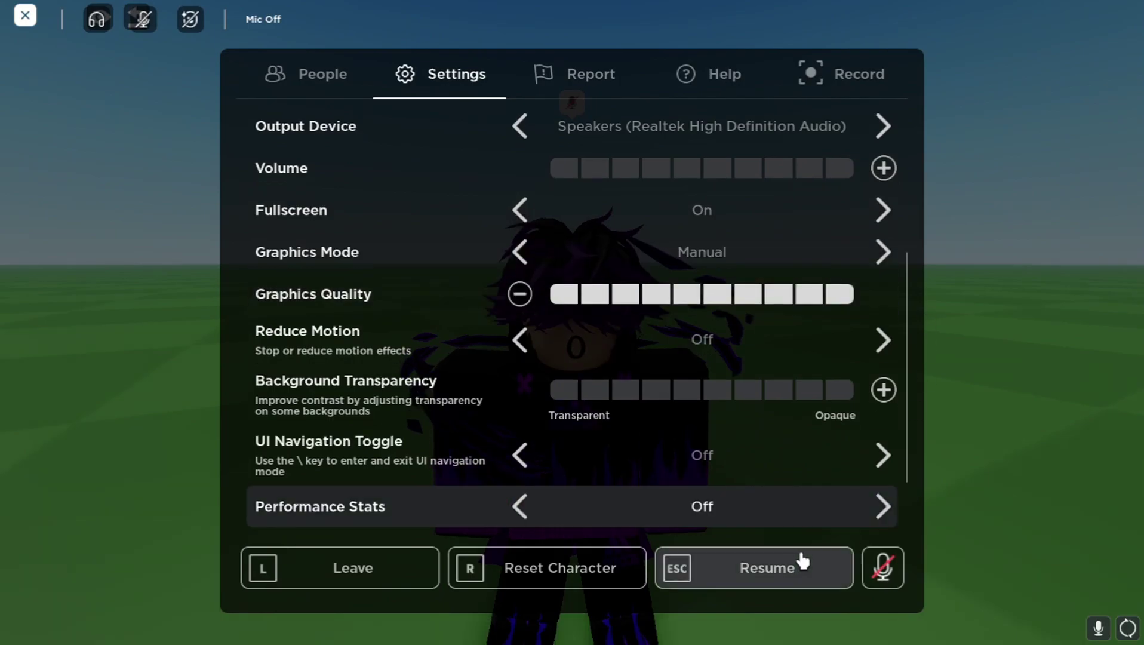
left_click(807, 558)
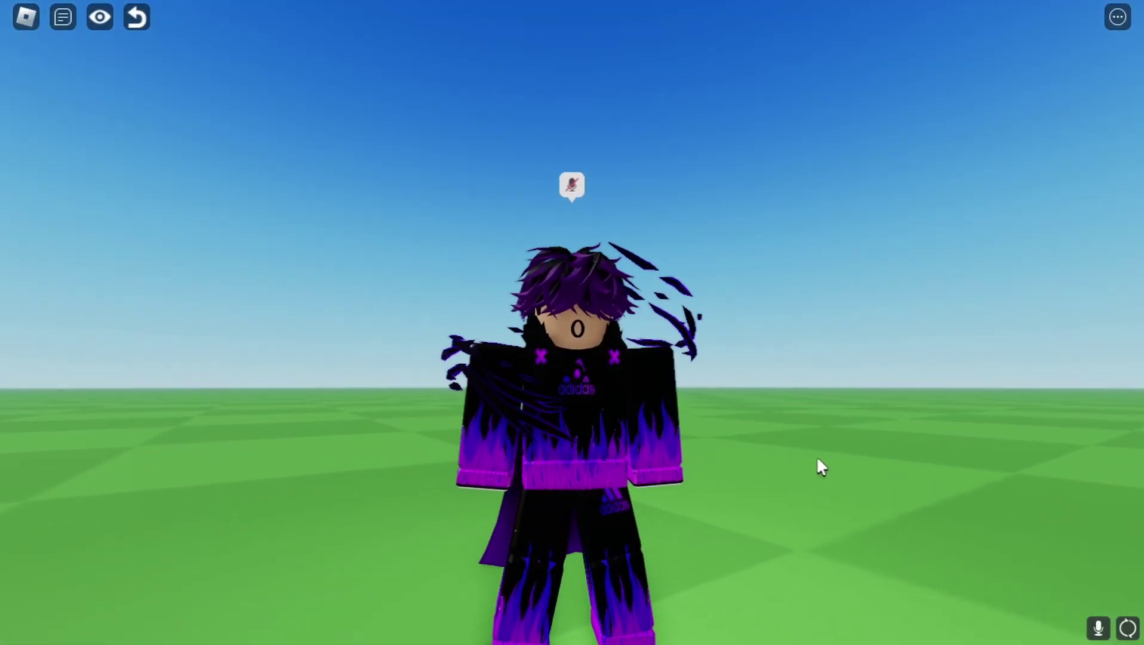
- Raise Graphics Quality back to maximum, resume play, and leave fullscreen with F11
scroll(816, 456, "down", 3)
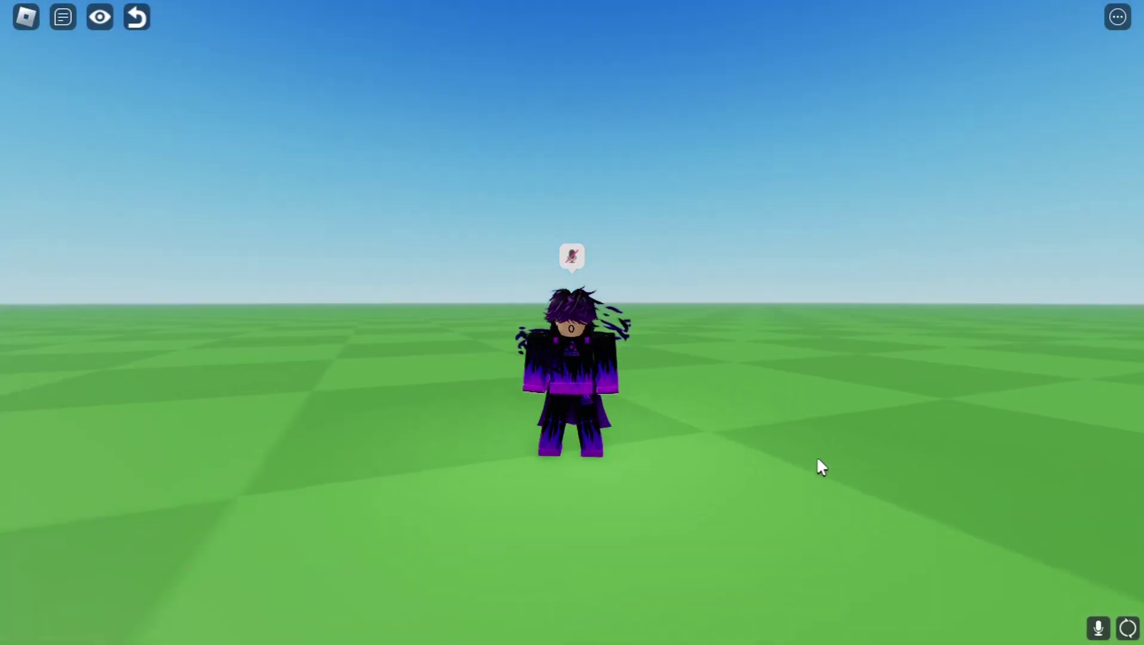
key("w")
key("shift")
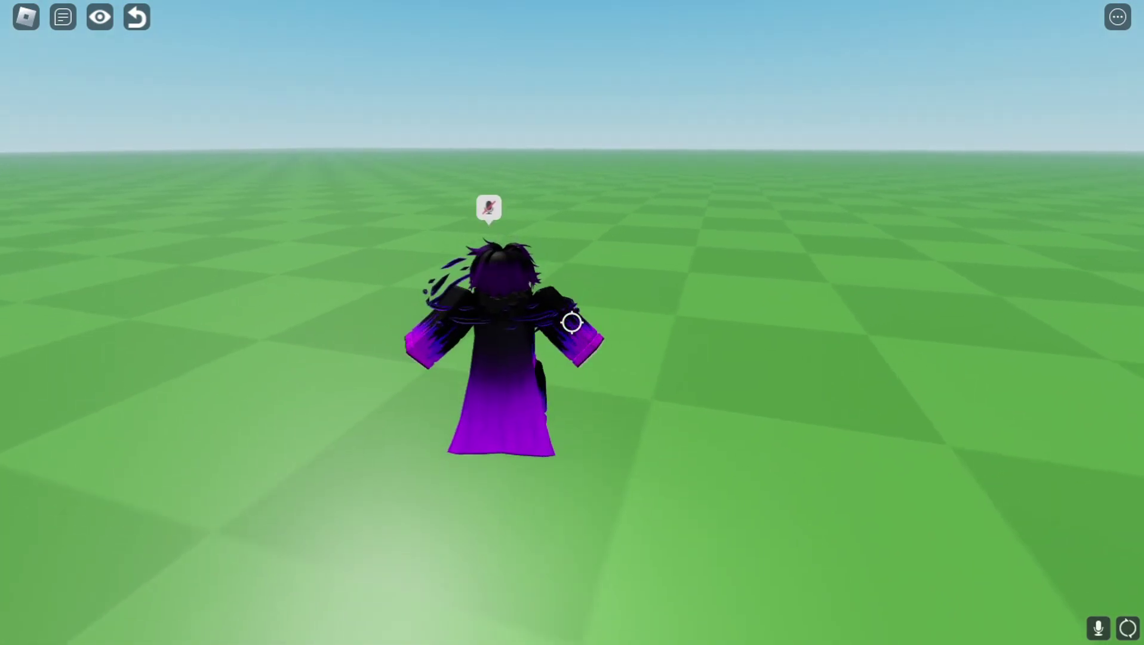
key("shift")
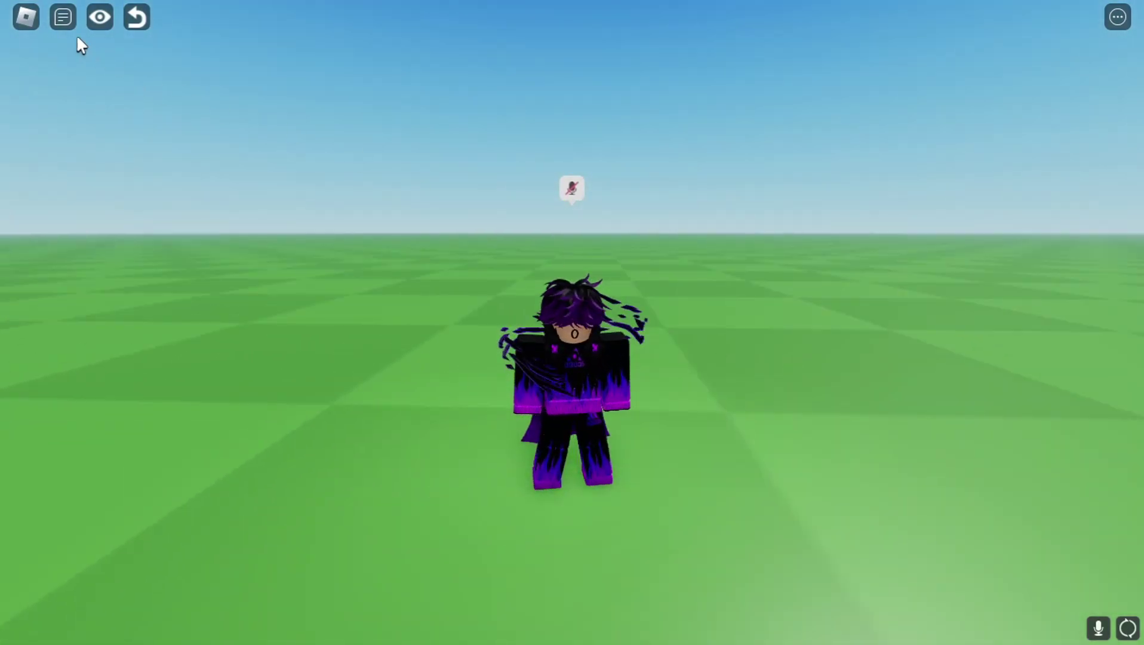
left_click(25, 16)
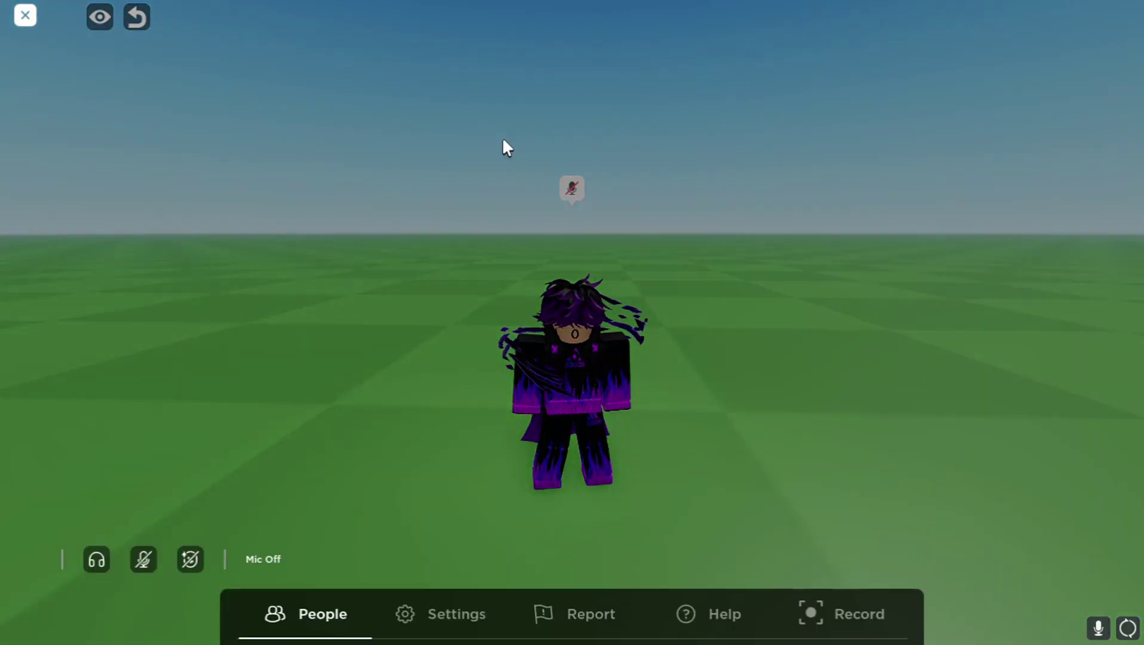
left_click(440, 82)
left_click_drag(771, 430, 915, 429)
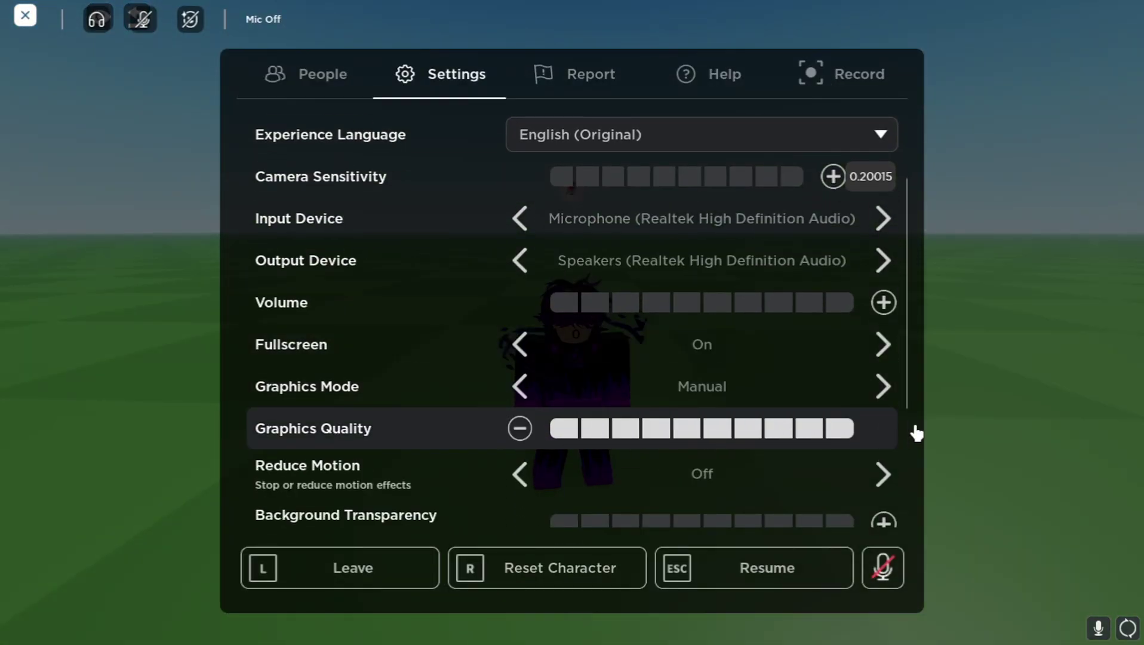
scroll(848, 508, "down", 1)
left_click(785, 578)
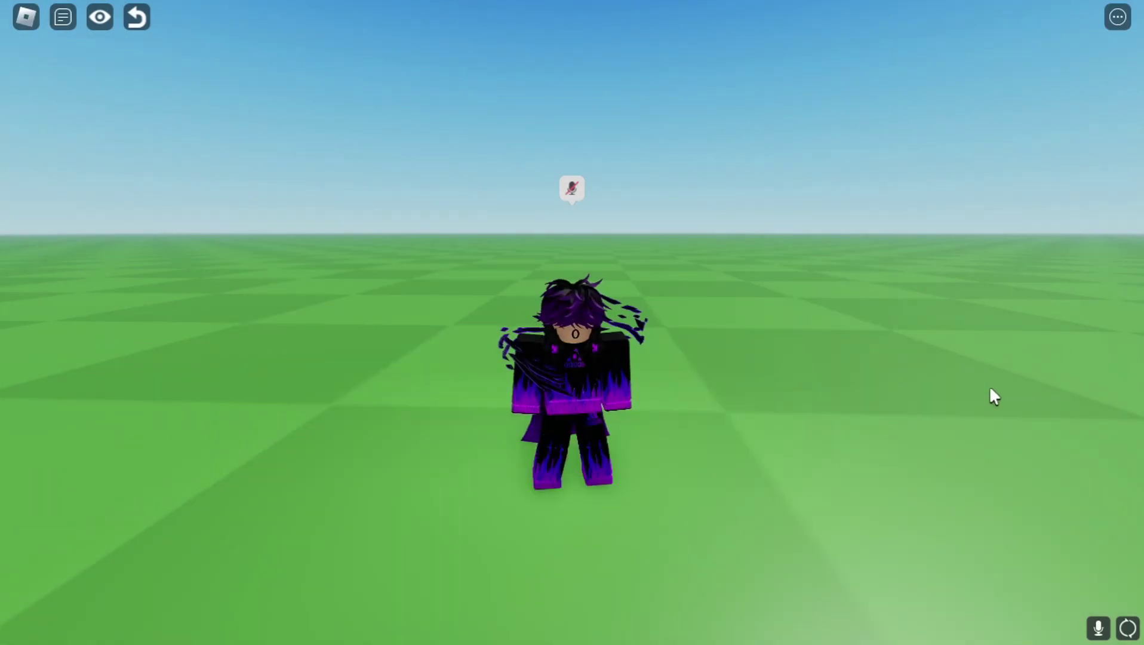
key("F11")
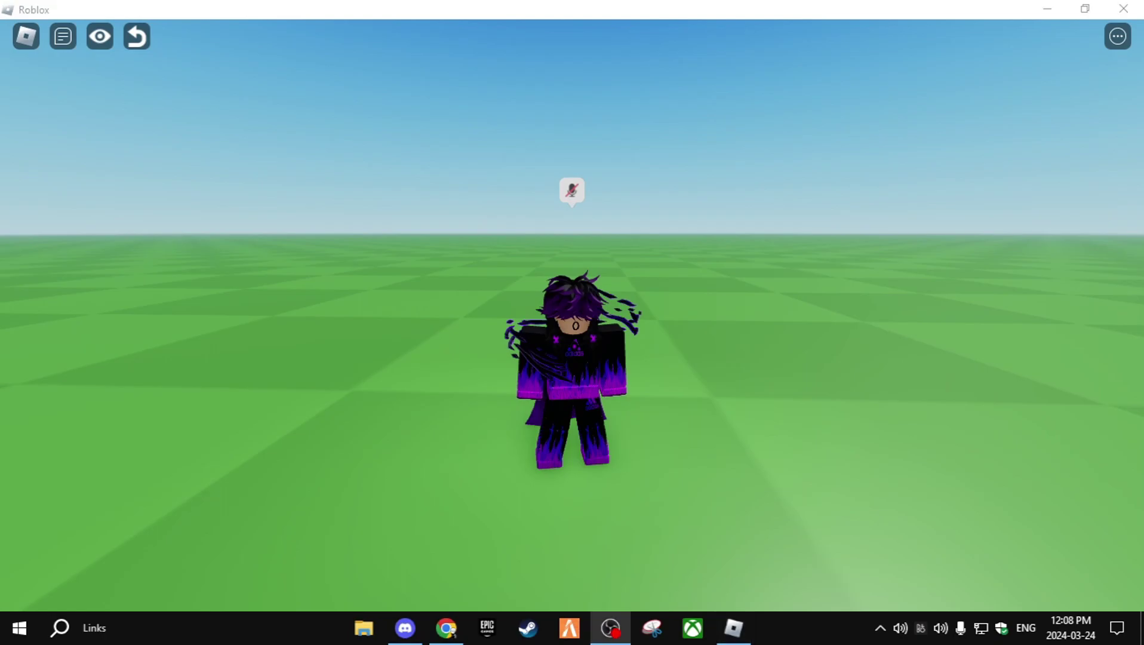
- Minimize Roblox and the browser, then launch rbxfpsunlocker and dismiss its FPS target prompt
left_click(1052, 7)
left_click(1054, 8)
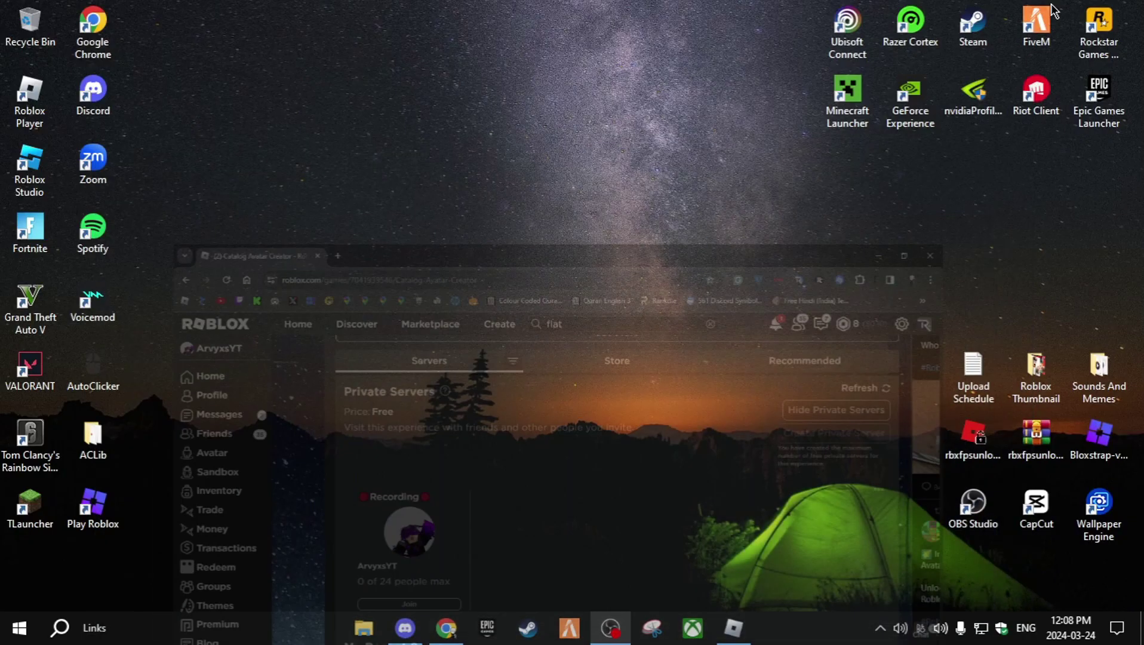
left_click_drag(956, 431, 768, 294)
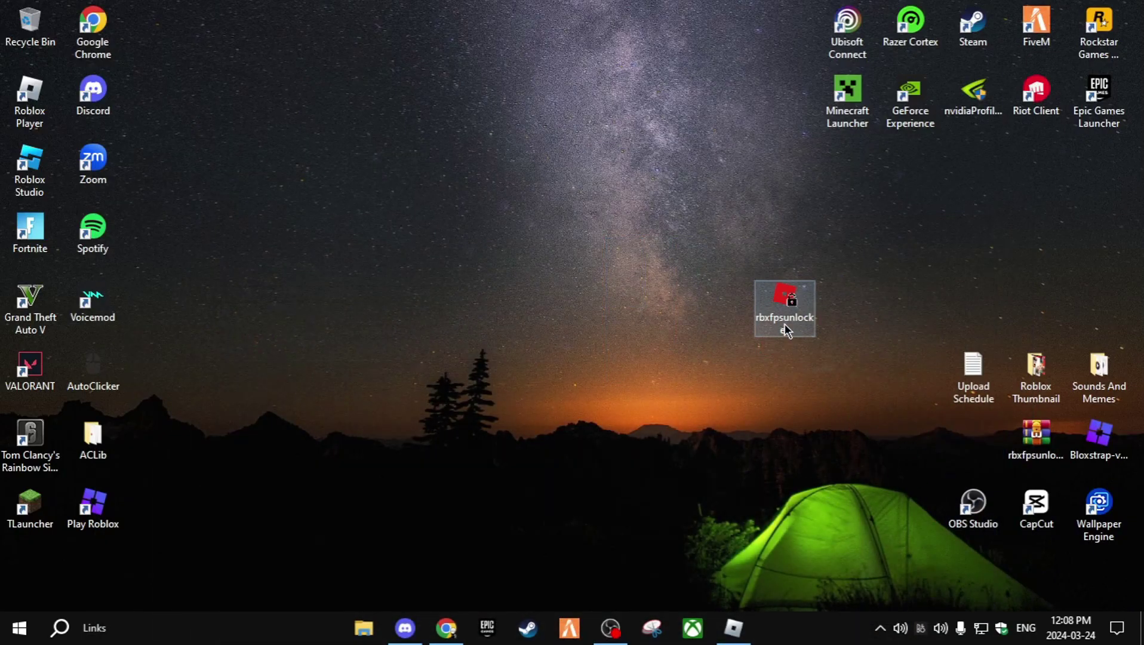
double_click(782, 311)
left_click_drag(230, 60, 320, 186)
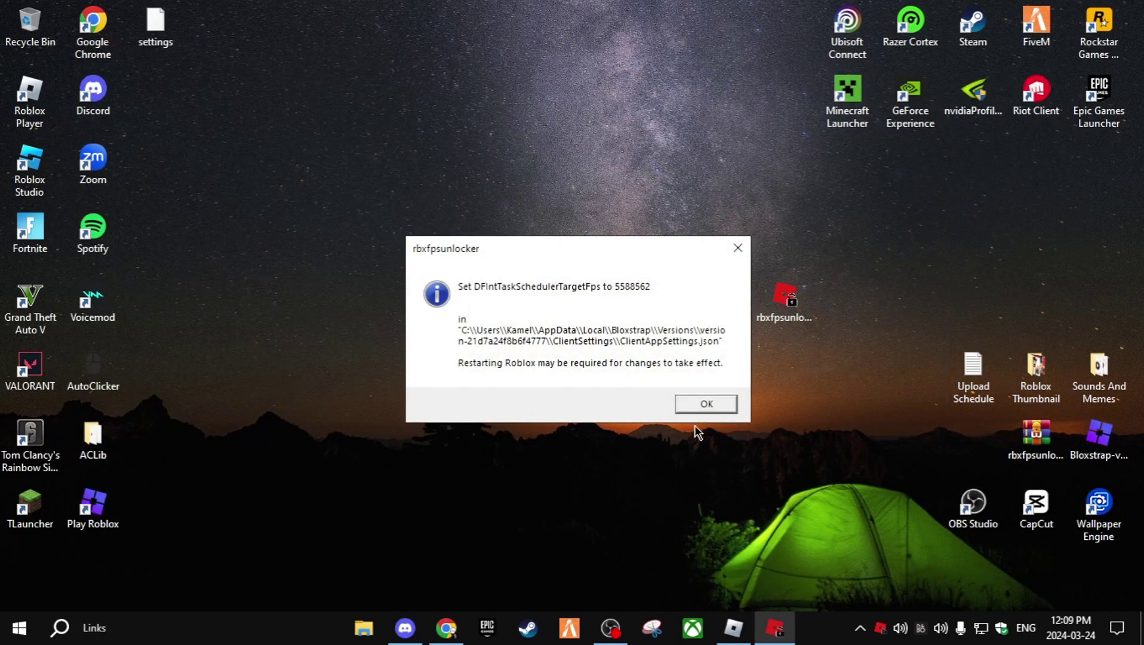
left_click_drag(453, 252, 557, 264)
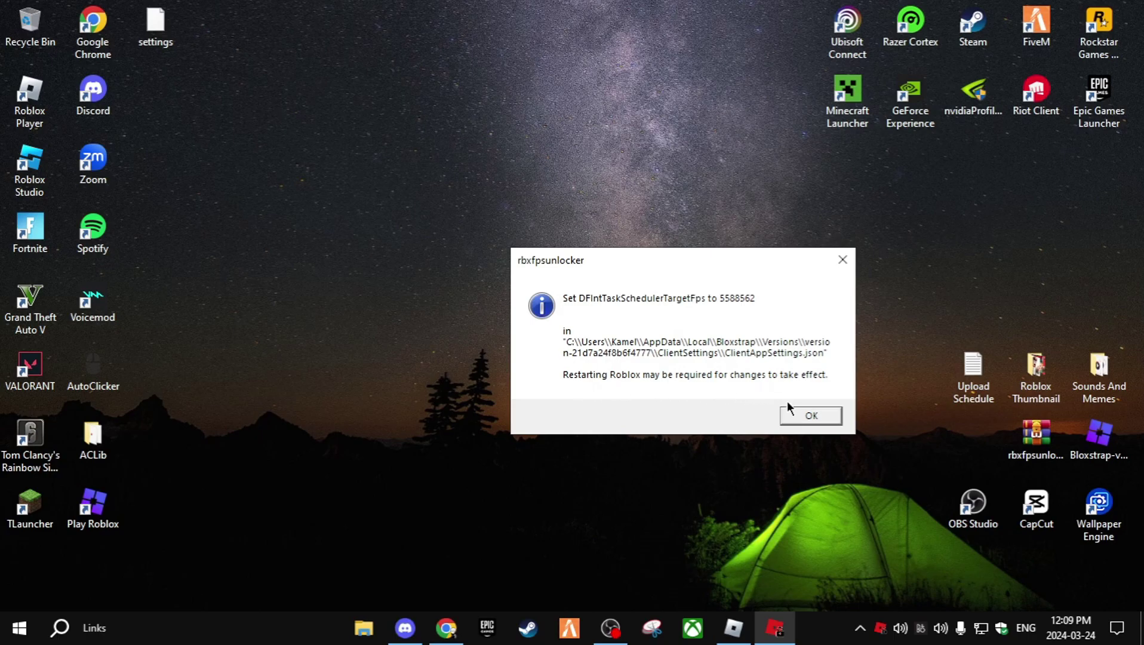
left_click(794, 416)
left_click_drag(787, 329, 975, 460)
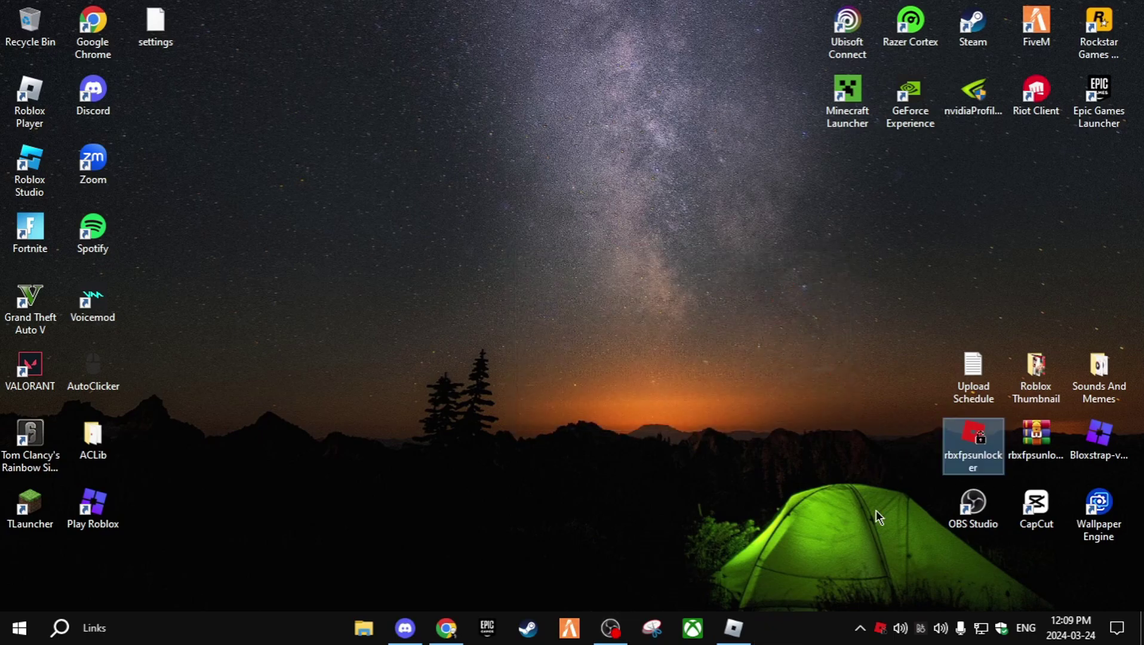
- Set the unlocker's FPS Cap to 360, then None, and close the Roblox game
right_click(878, 618)
mouse_move(929, 466)
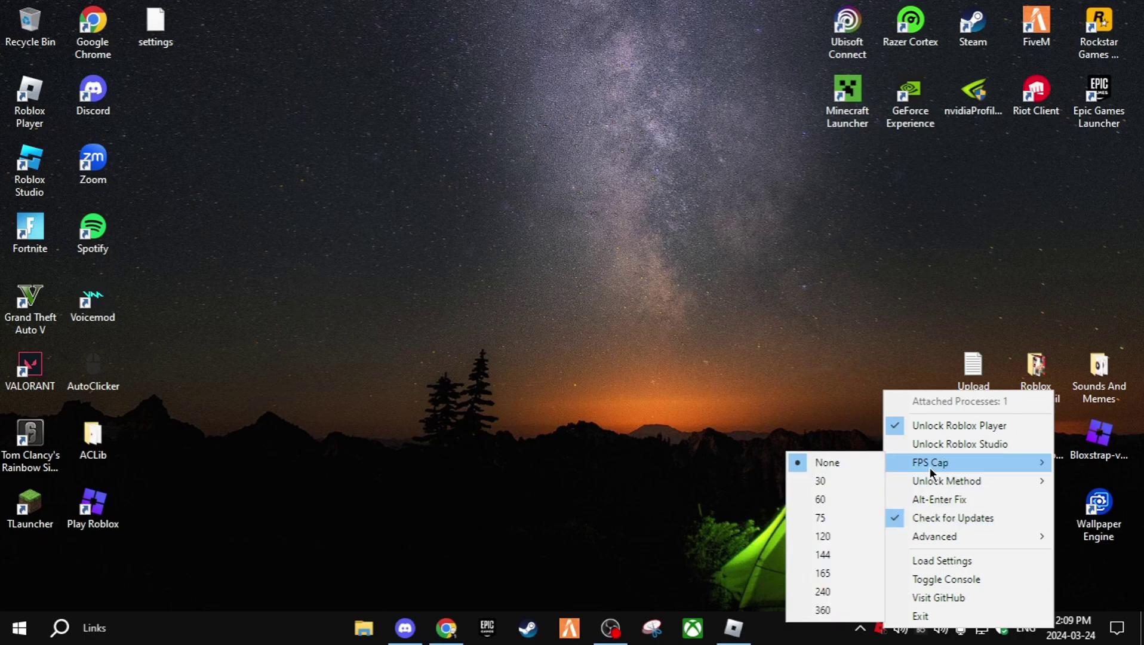
left_click(830, 609)
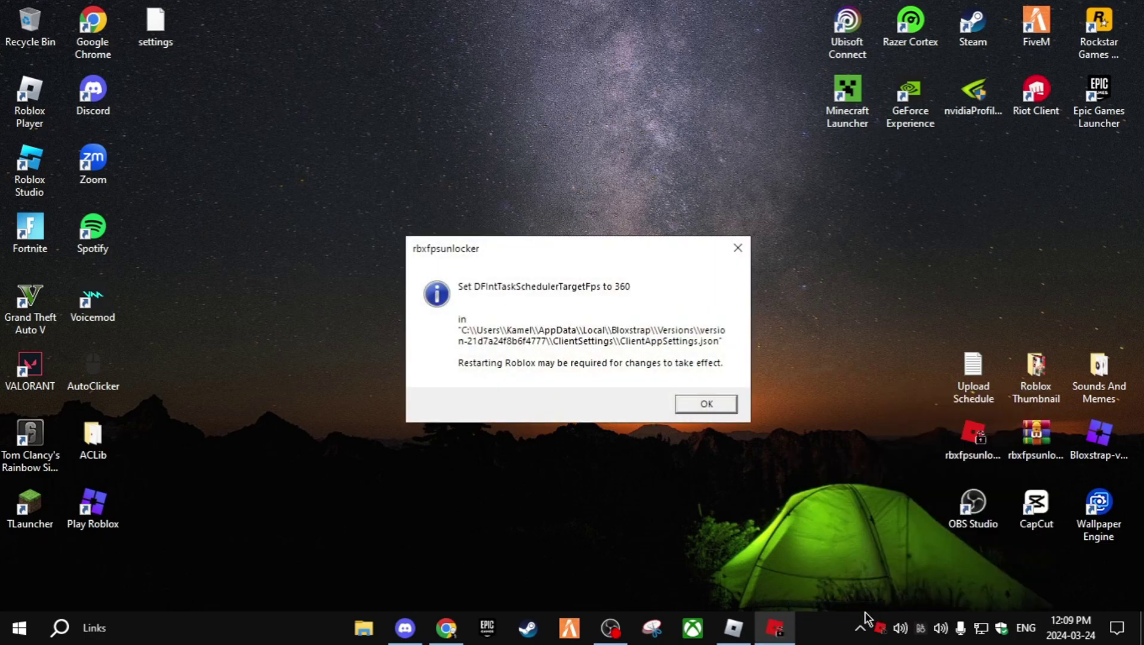
left_click(699, 412)
right_click(880, 627)
mouse_move(905, 475)
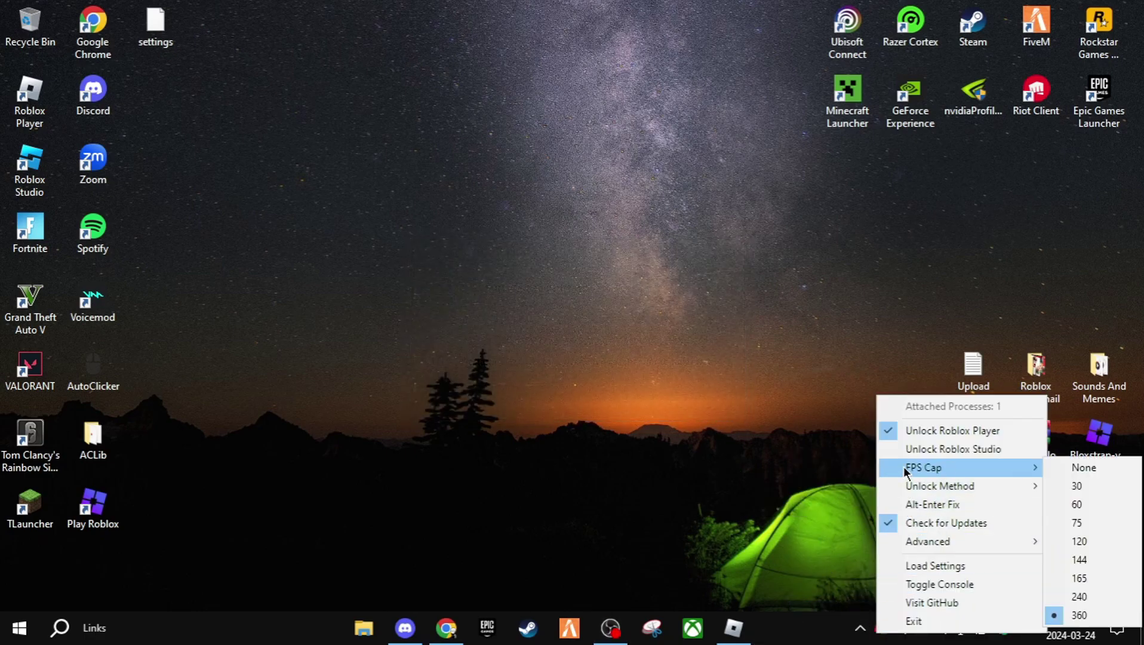
left_click(1082, 468)
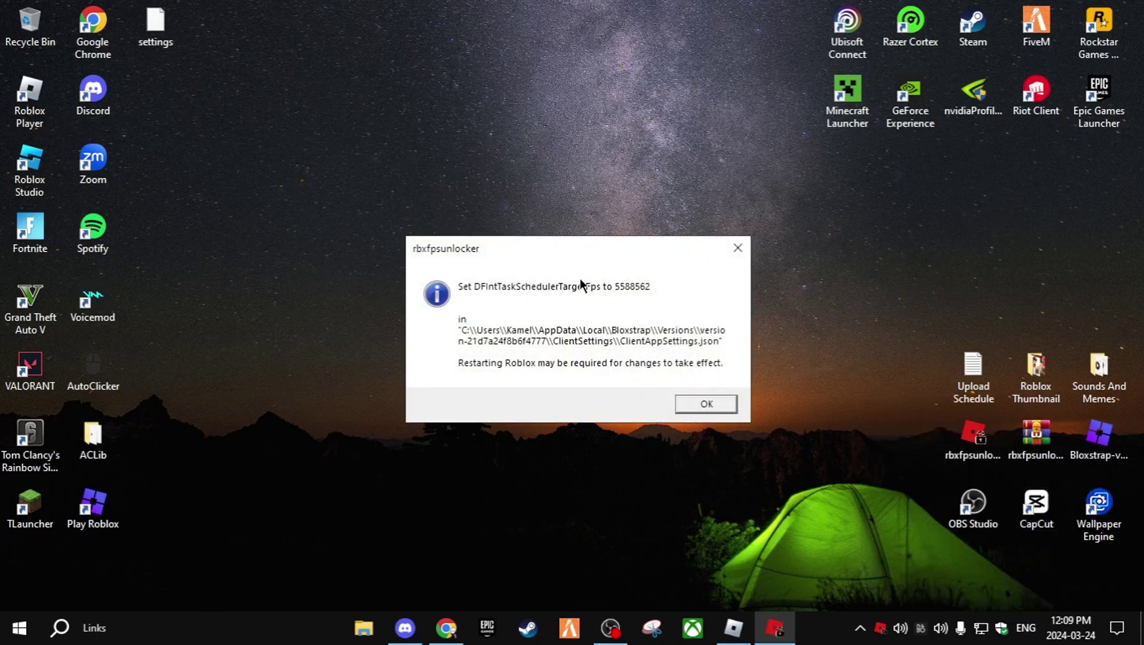
left_click_drag(655, 254, 768, 267)
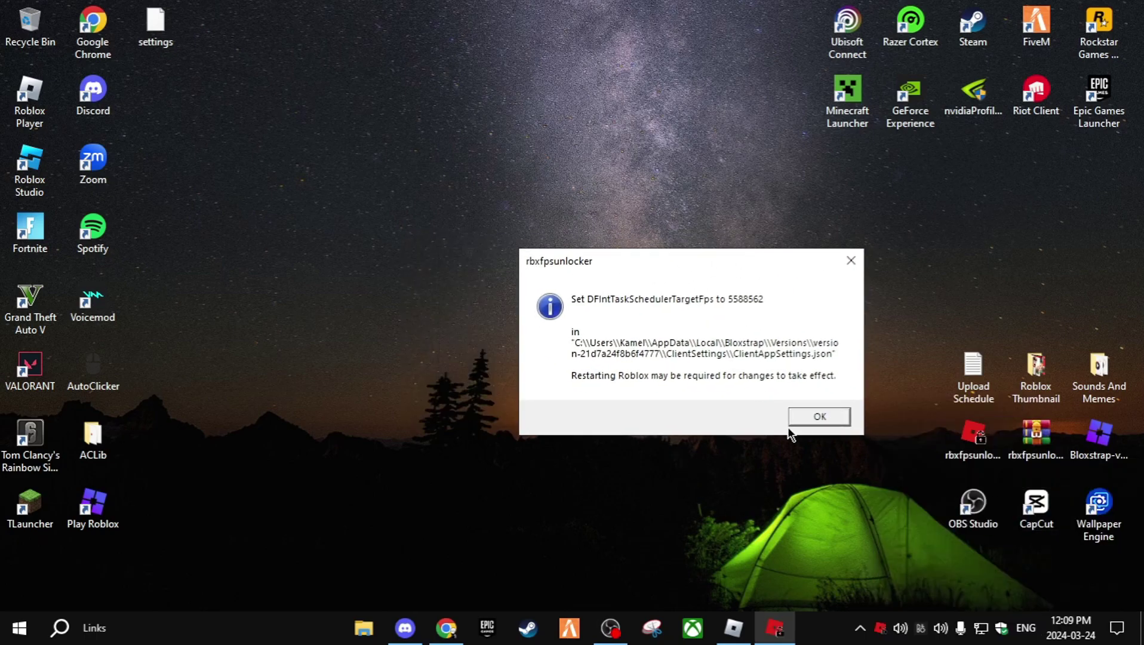
left_click(817, 417)
left_click(734, 627)
left_click(1139, 6)
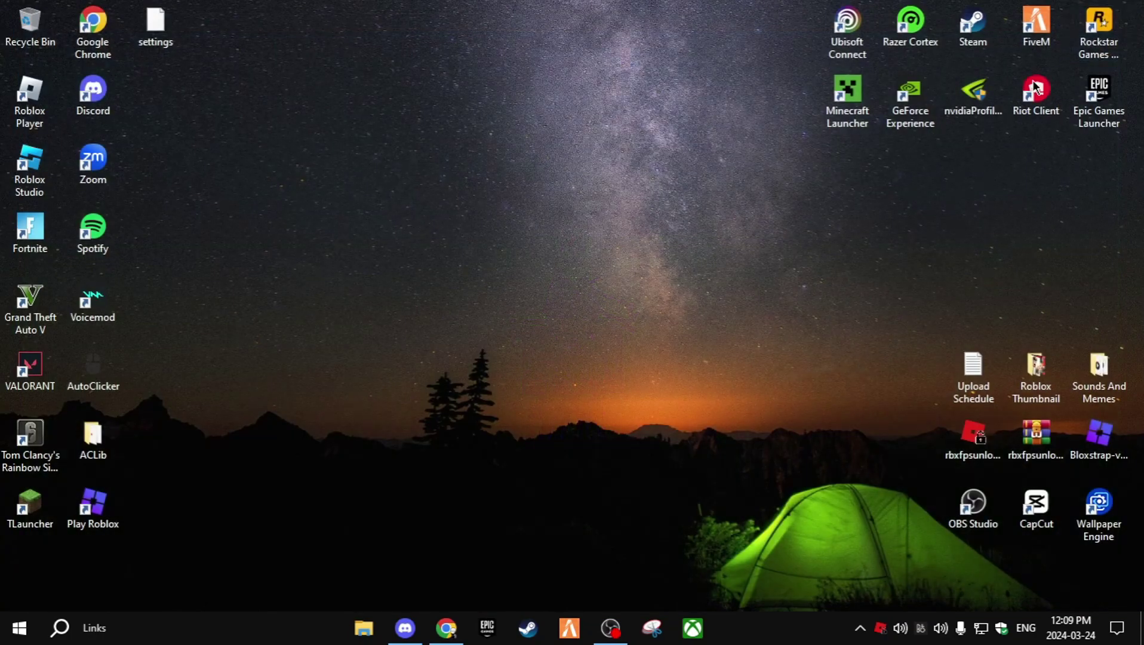
- Rejoin the Recording private server and turn on the Shift+F3 performance stats overlay
left_click(446, 627)
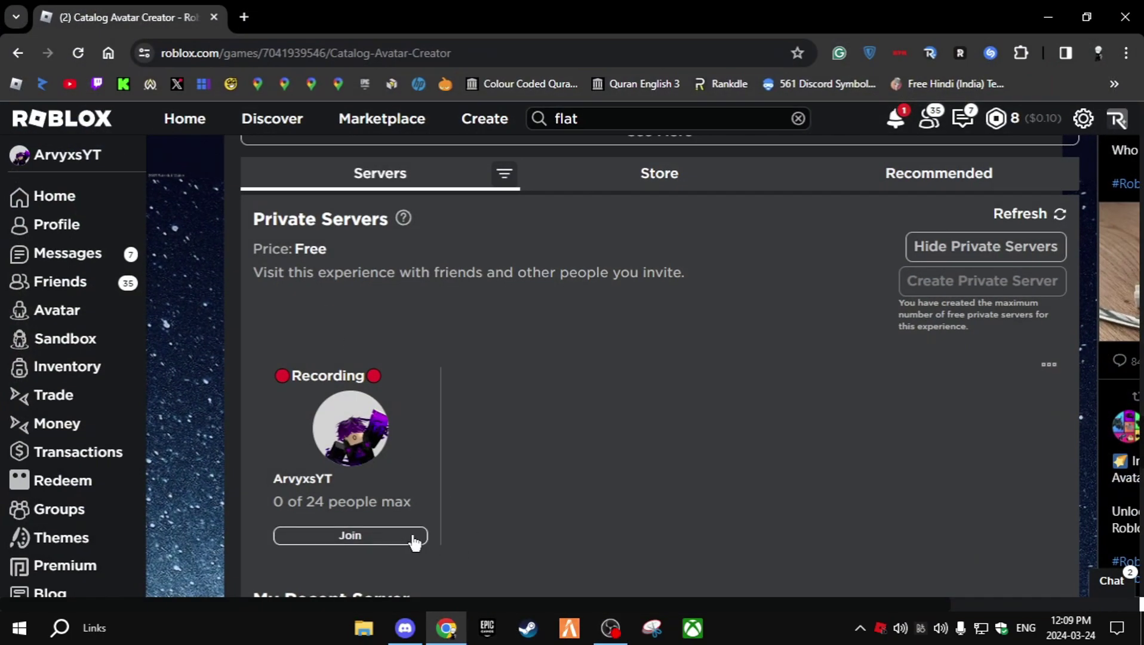
left_click(412, 536)
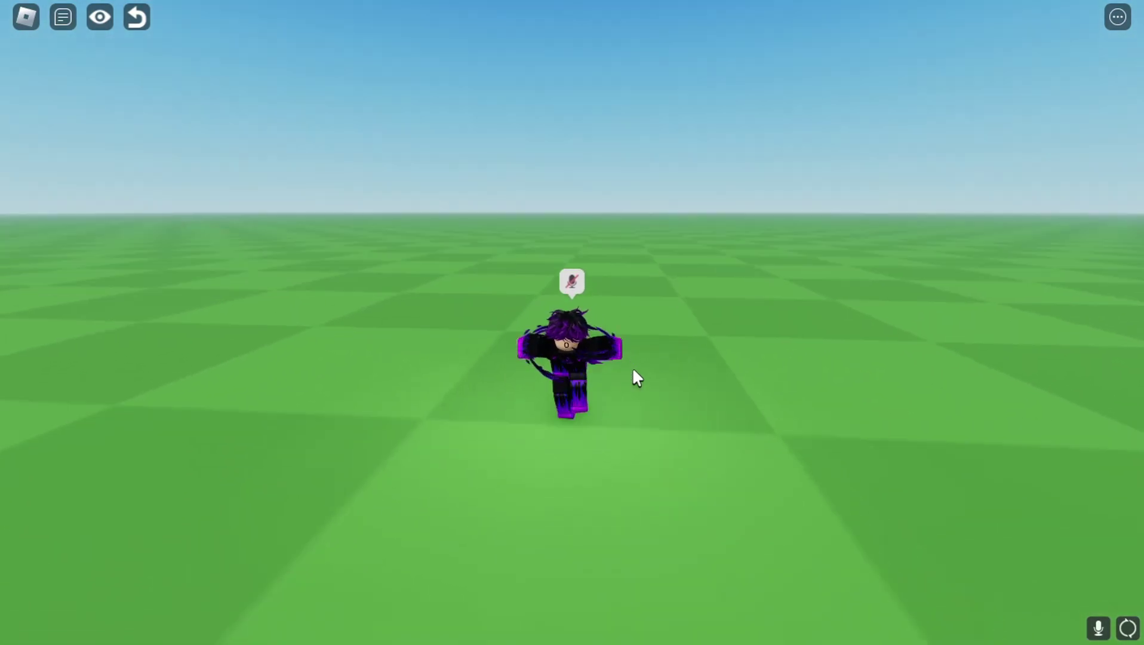
key("shift")
key("shift+F3")
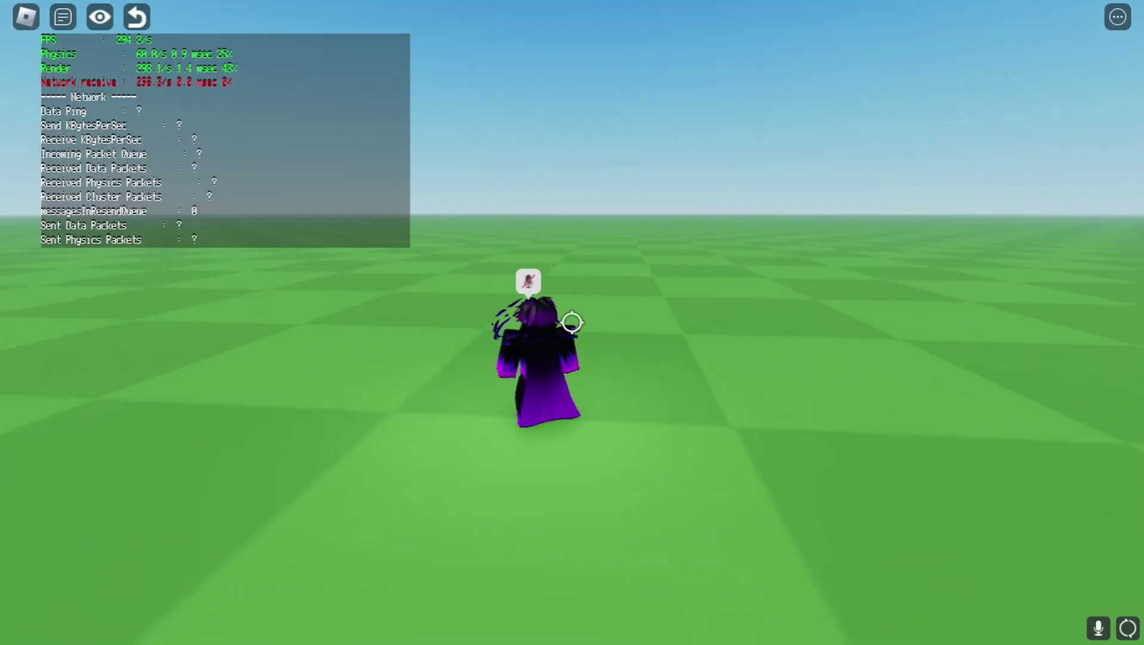
key("shift")
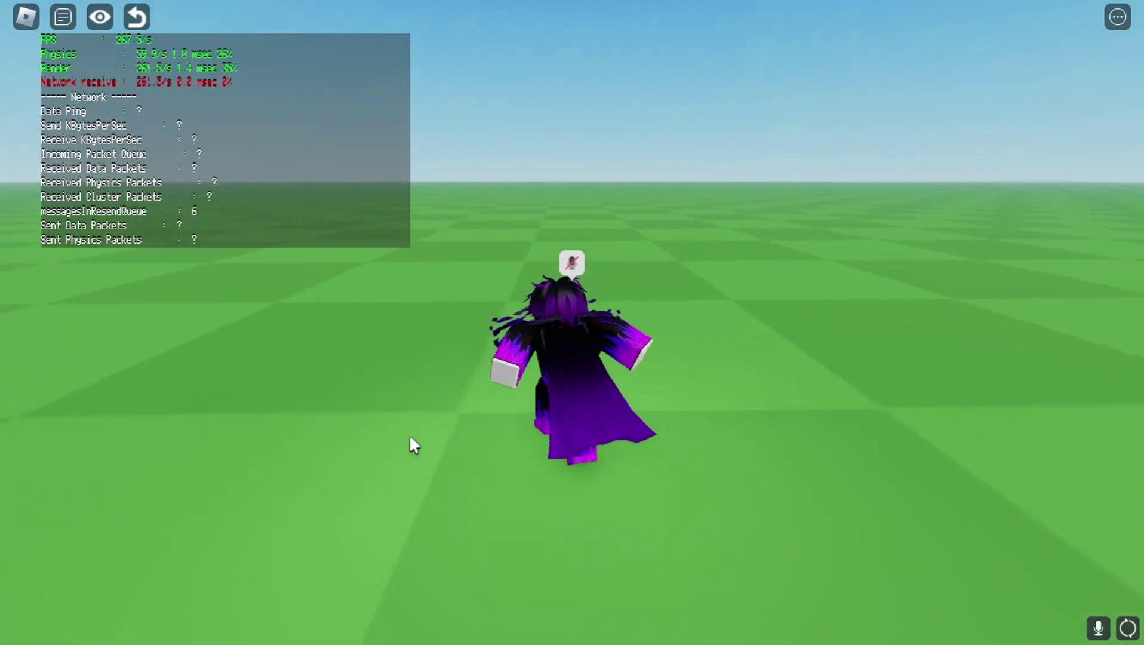
key("shift")
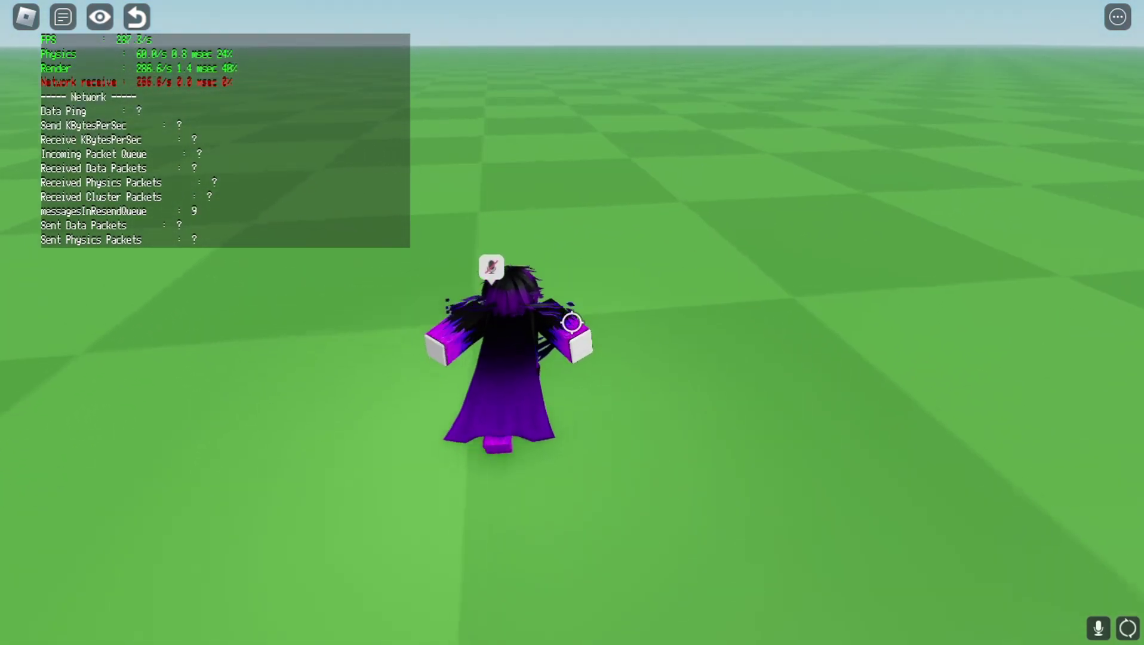
key("shift")
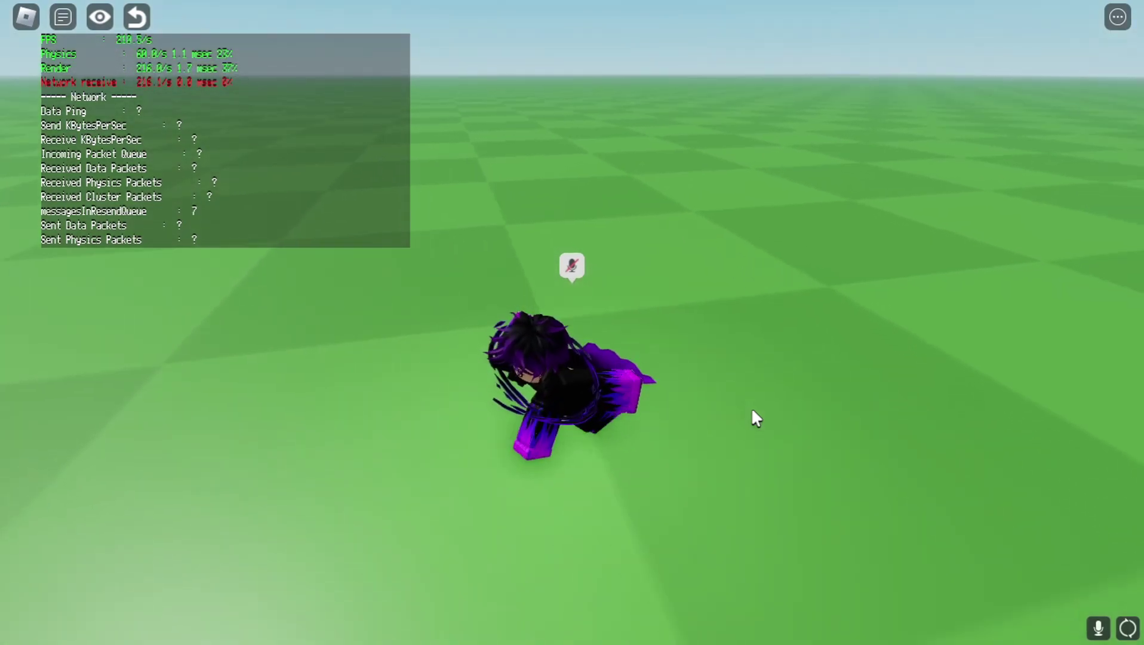
- Lower Graphics Quality to its minimum in game settings, bringing the frame rate to about 275 FPS
key("Escape")
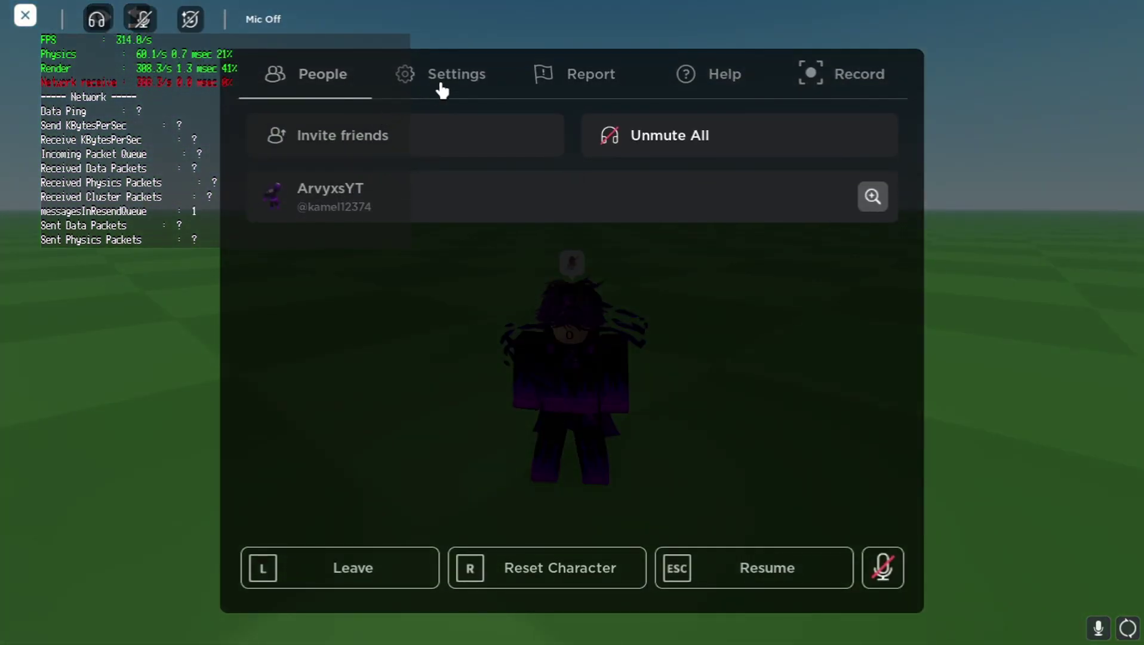
left_click(442, 89)
scroll(748, 461, "down", 5)
left_click(565, 302)
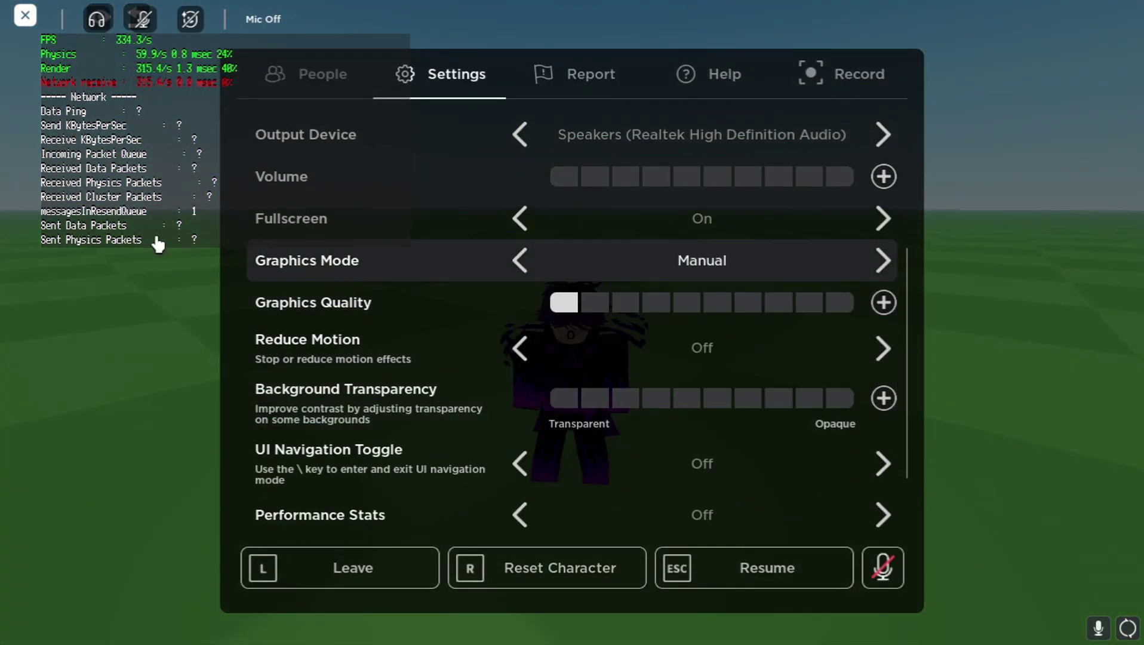
key("Escape")
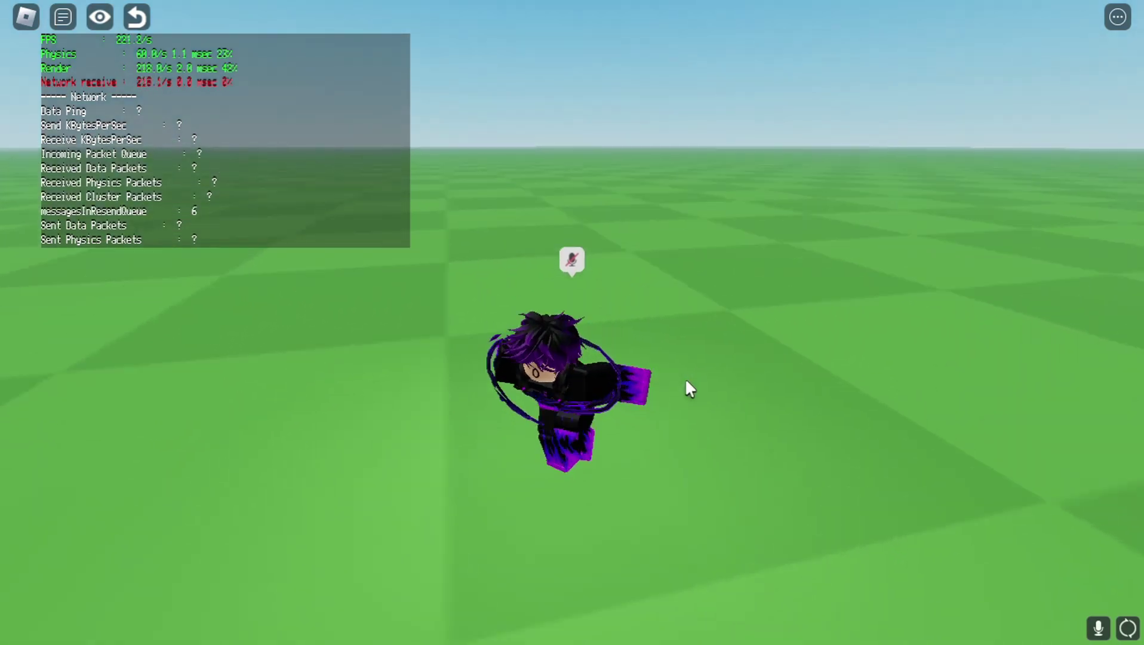
scroll(685, 381, "down", 5)
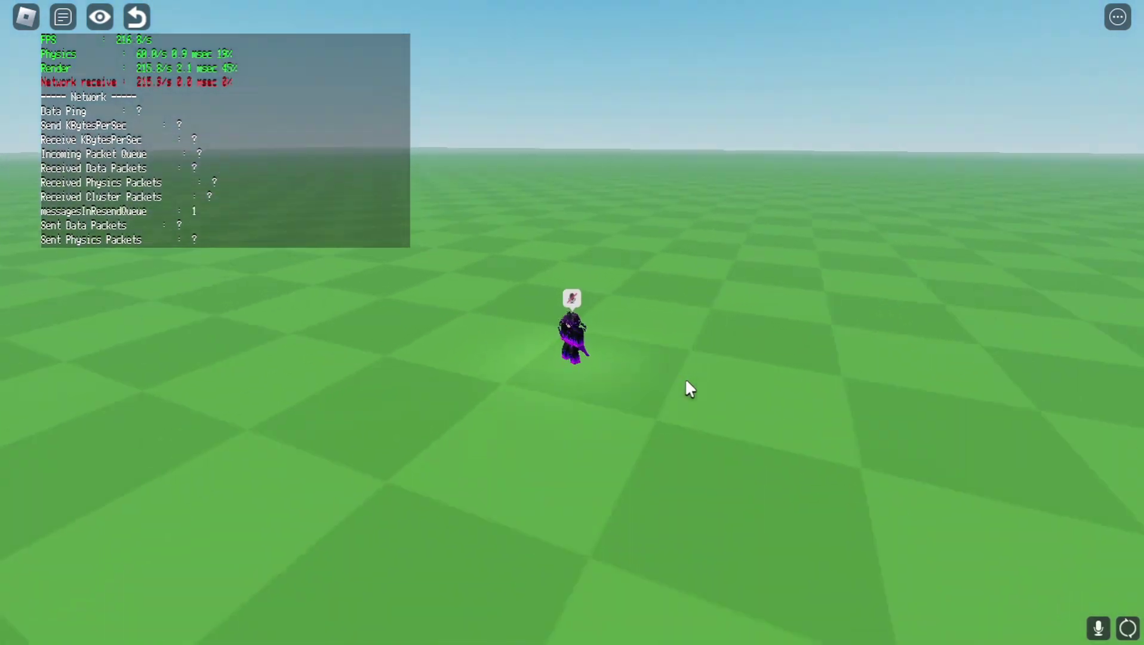
scroll(690, 389, "down", 5)
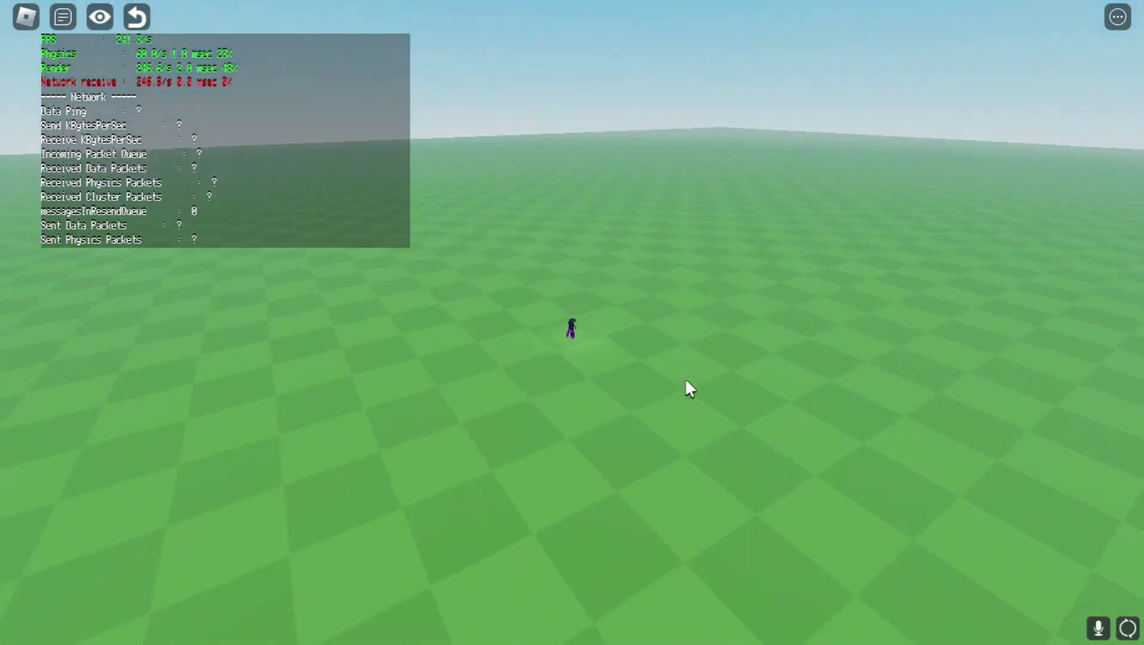
scroll(690, 389, "up", 4)
scroll(687, 387, "up", 8)
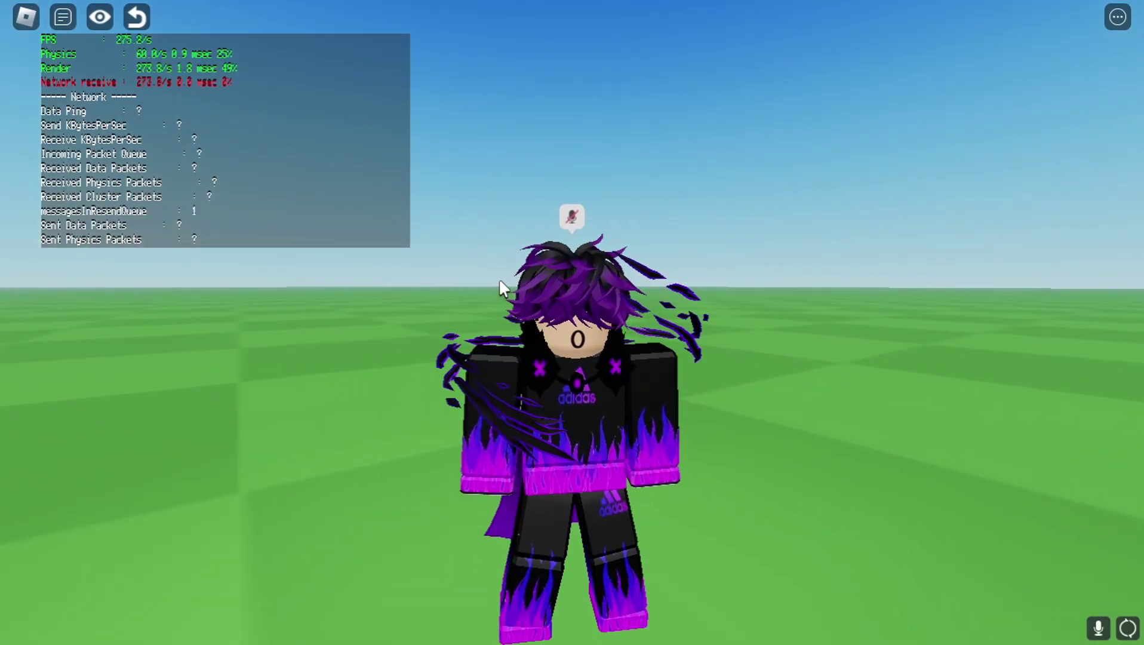